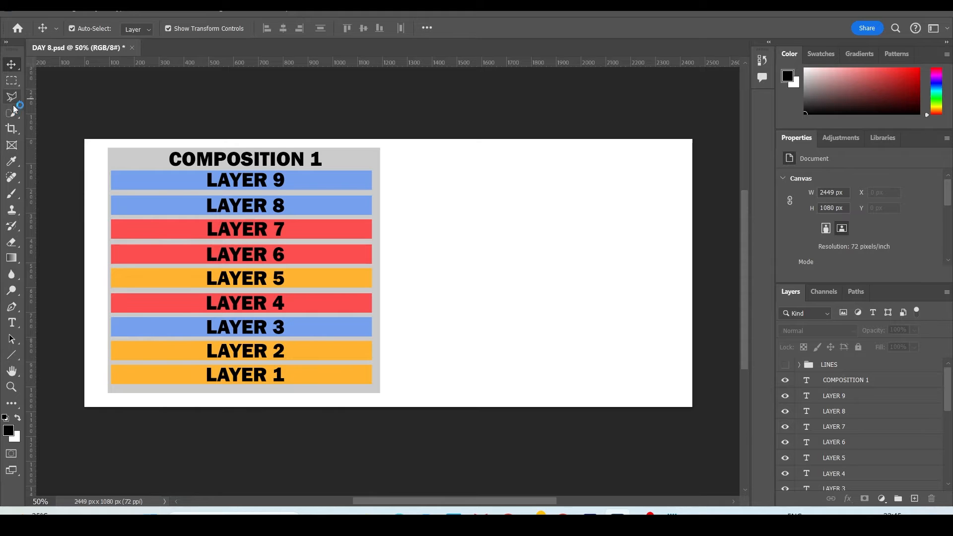
# Examine the Composition 1 diagram with its stack of nine colored layers.
pyautogui.moveTo(154, 130); pyautogui.dragTo(326, 168)
pyautogui.click(314, 116)
pyautogui.moveTo(311, 425); pyautogui.dragTo(235, 371)
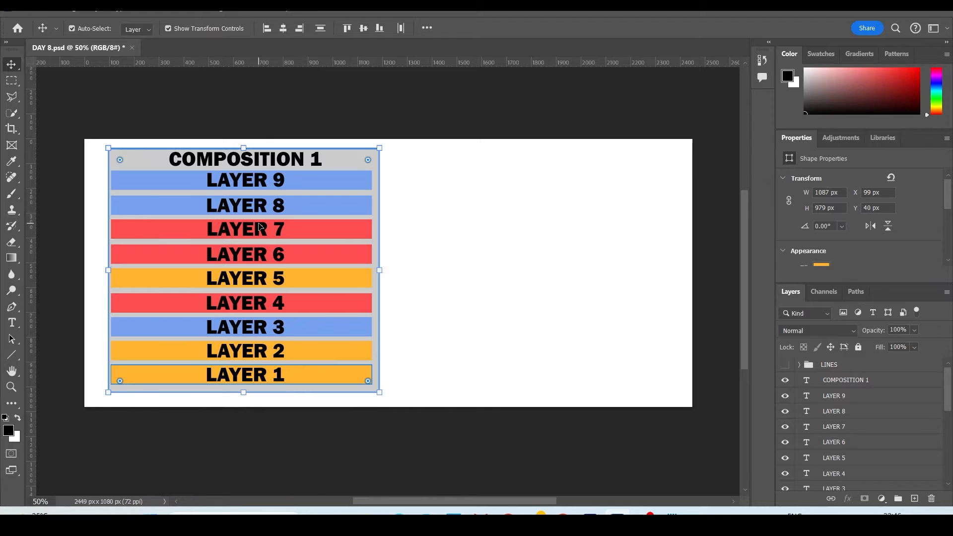
pyautogui.click(439, 324)
pyautogui.moveTo(316, 430); pyautogui.dragTo(144, 185)
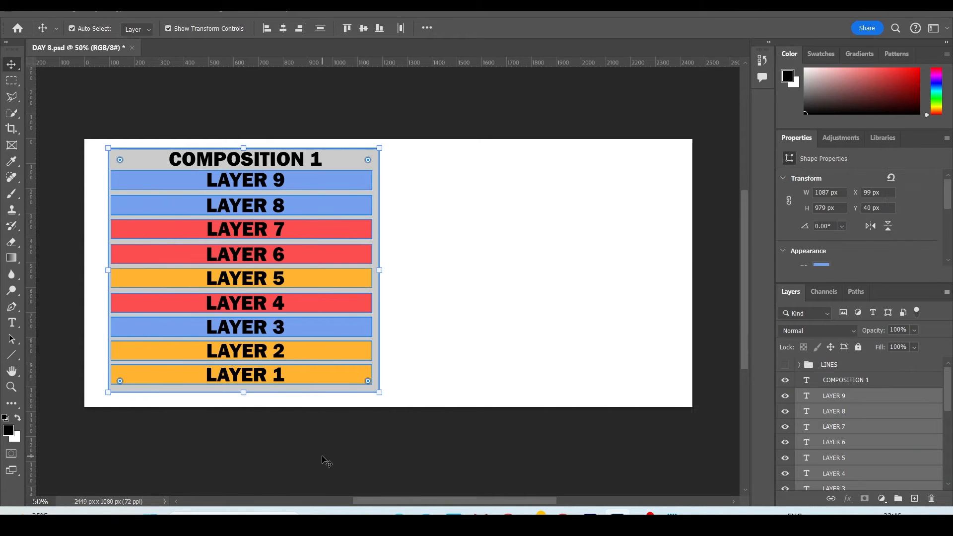
pyautogui.click(272, 467)
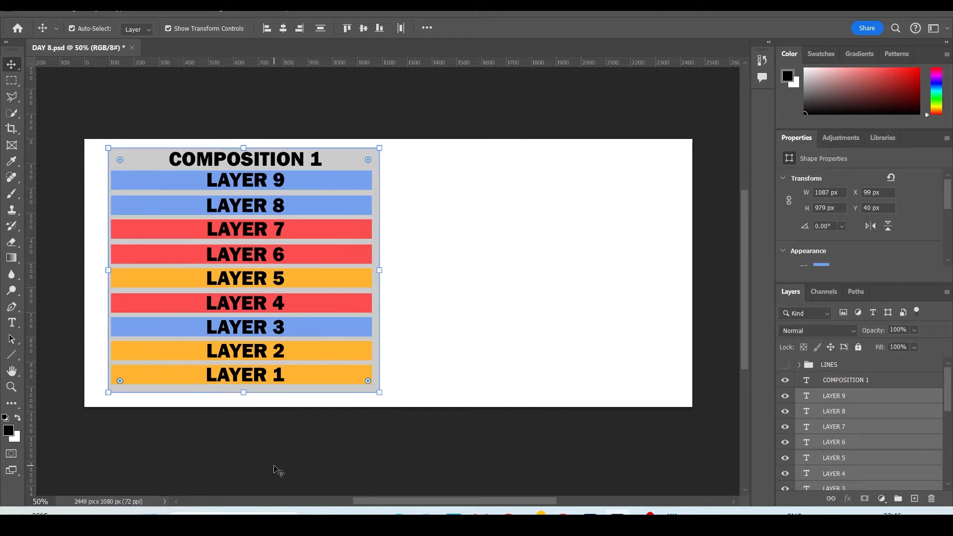
pyautogui.moveTo(60, 178); pyautogui.dragTo(211, 375)
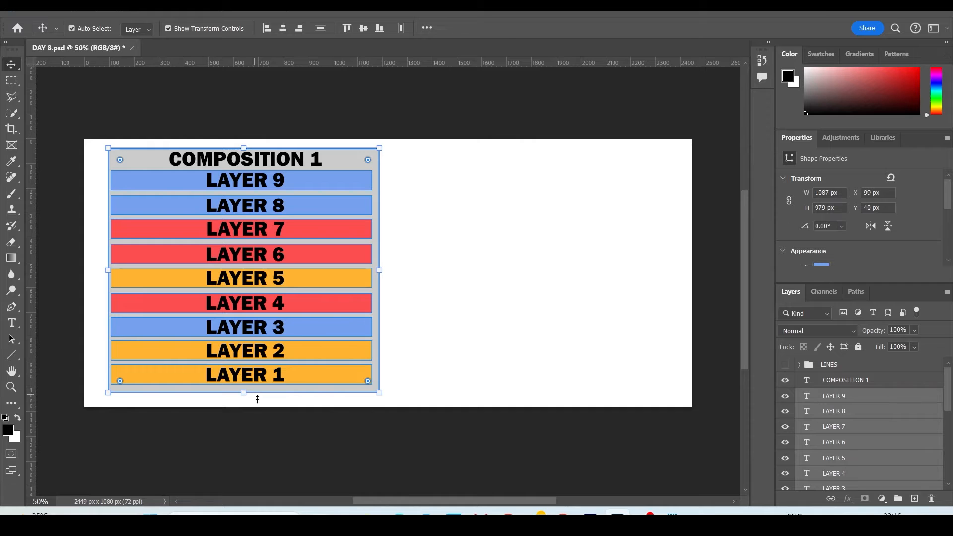
pyautogui.moveTo(354, 433); pyautogui.dragTo(175, 192)
pyautogui.click(419, 450)
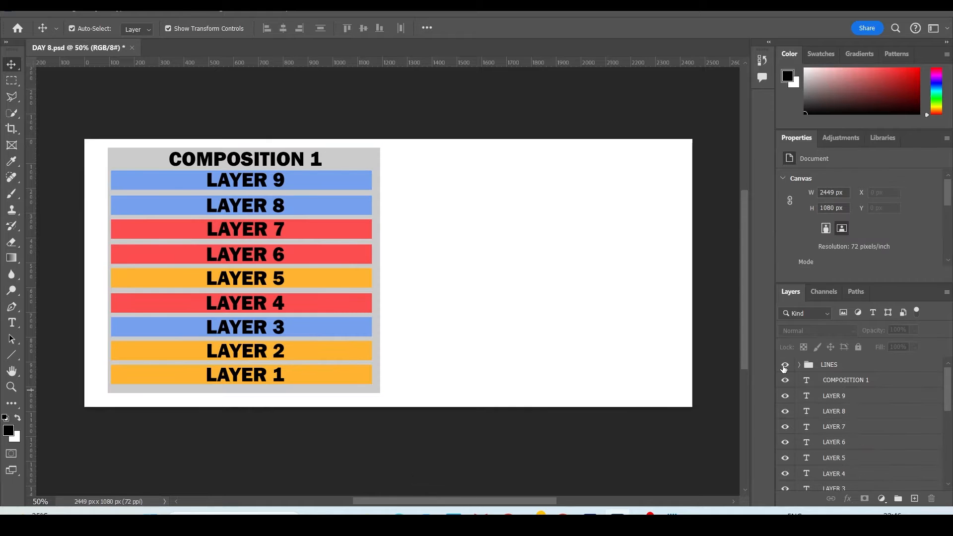
# Show the LINES layer group and examine the arrows leading to the single composition and the Composition 2 main layer.
pyautogui.click(785, 364)
pyautogui.moveTo(699, 252); pyautogui.dragTo(478, 271)
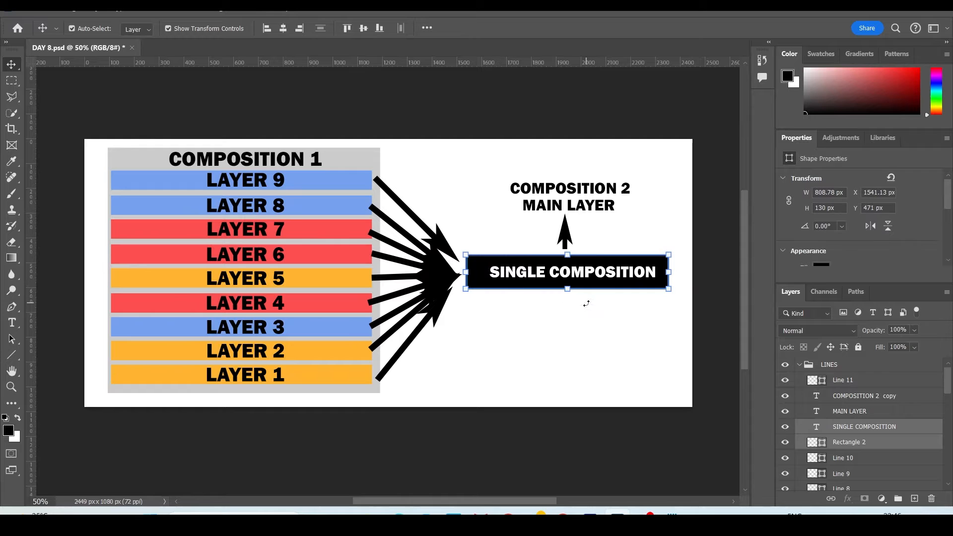
pyautogui.click(623, 327)
pyautogui.moveTo(642, 331); pyautogui.dragTo(522, 222)
pyautogui.moveTo(620, 323); pyautogui.dragTo(545, 240)
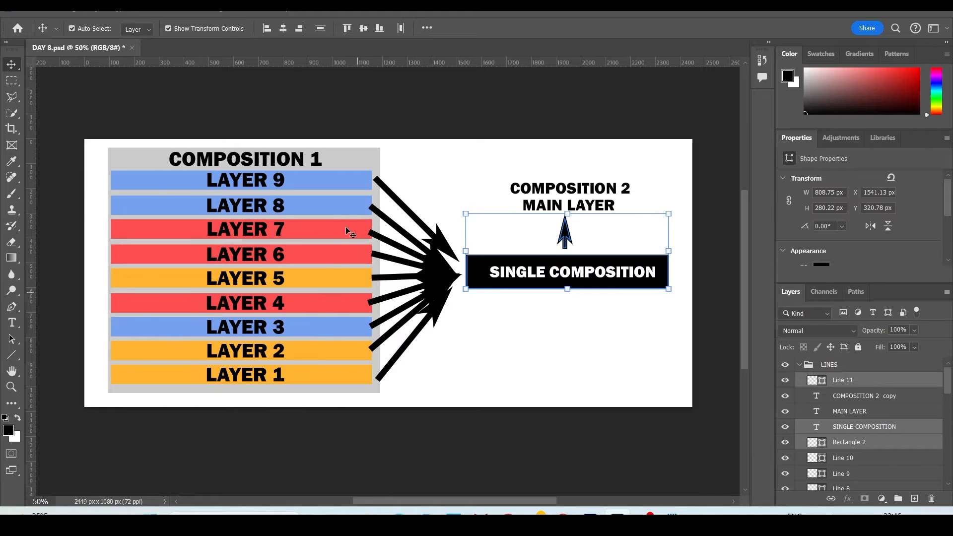
pyautogui.click(260, 138)
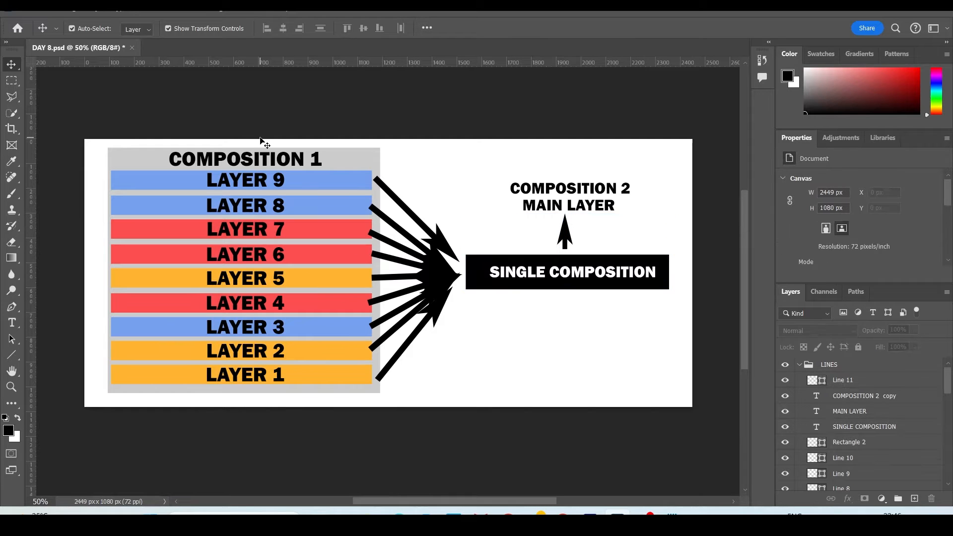
pyautogui.moveTo(149, 114); pyautogui.dragTo(295, 161)
pyautogui.moveTo(331, 292); pyautogui.dragTo(396, 334)
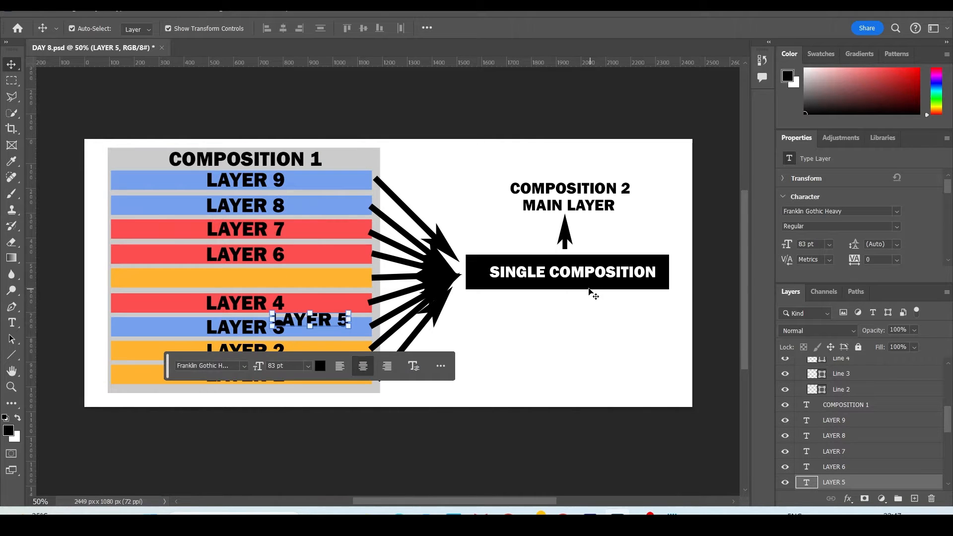
pyautogui.moveTo(644, 304); pyautogui.dragTo(517, 256)
pyautogui.hotkey('ctrl', 'z')
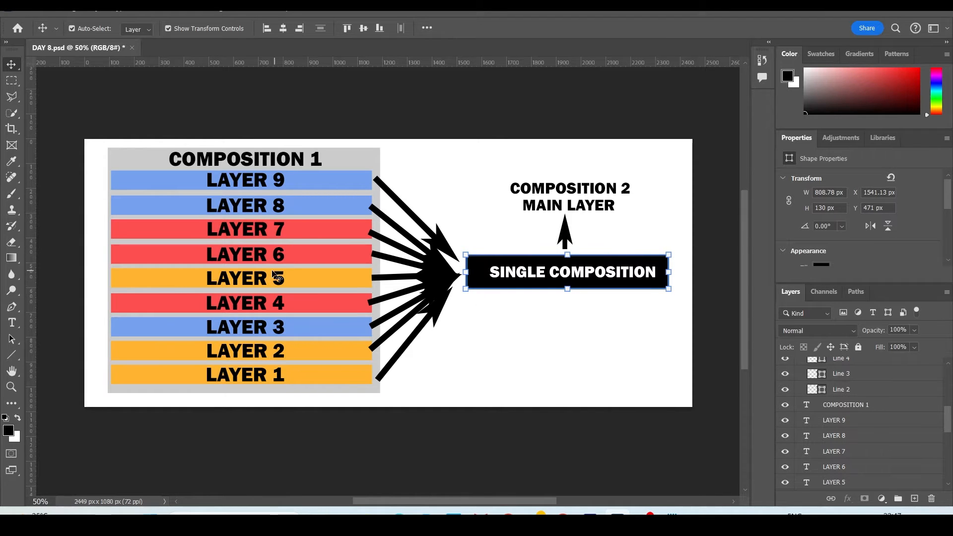
pyautogui.moveTo(650, 333); pyautogui.dragTo(511, 238)
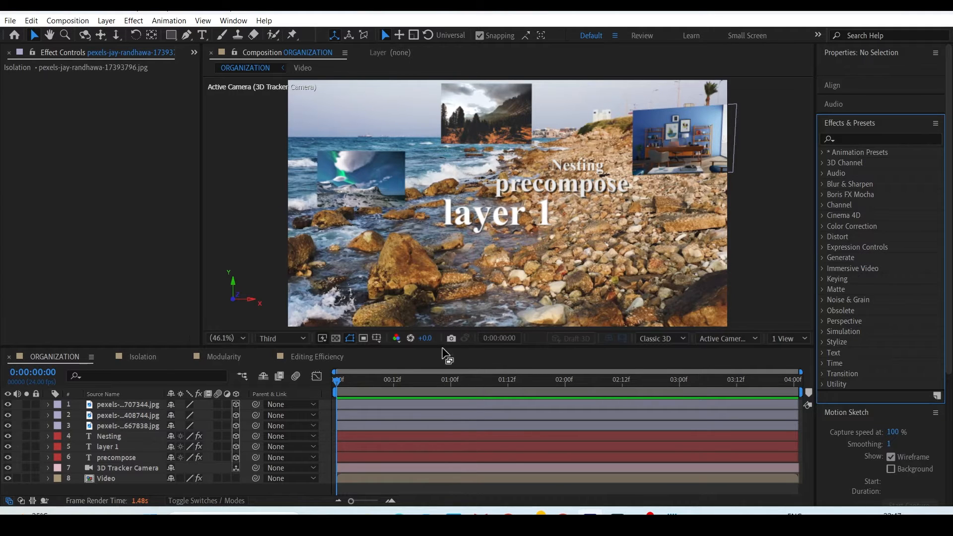
# Switch to After Effects and make the timeline area of the ORGANIZATION composition slightly taller.
pyautogui.moveTo(449, 345)
pyautogui.mouseDown()
pyautogui.moveTo(446, 322)
pyautogui.moveTo(444, 337)
pyautogui.mouseUp()
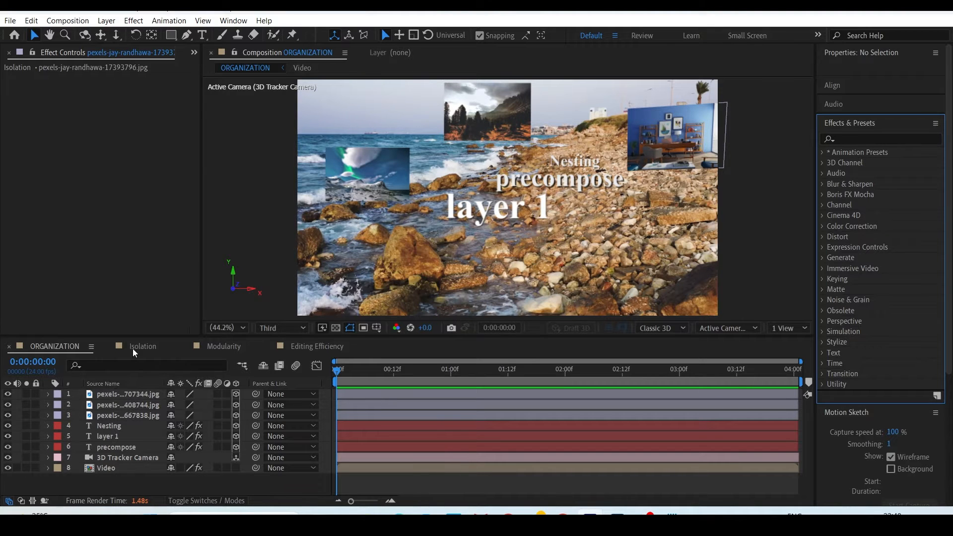
pyautogui.moveTo(149, 481); pyautogui.dragTo(105, 395)
pyautogui.click(142, 481)
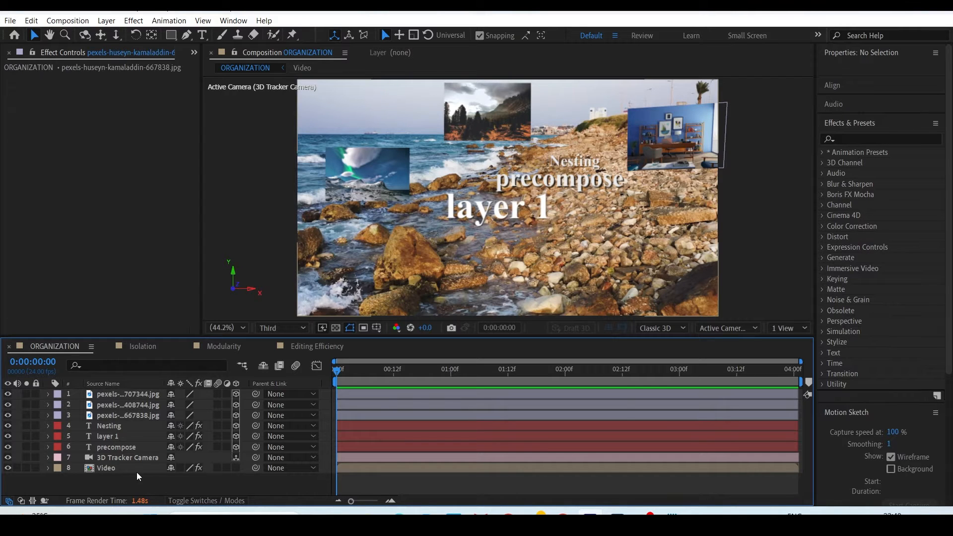
pyautogui.hotkey('ctrl', 'z')
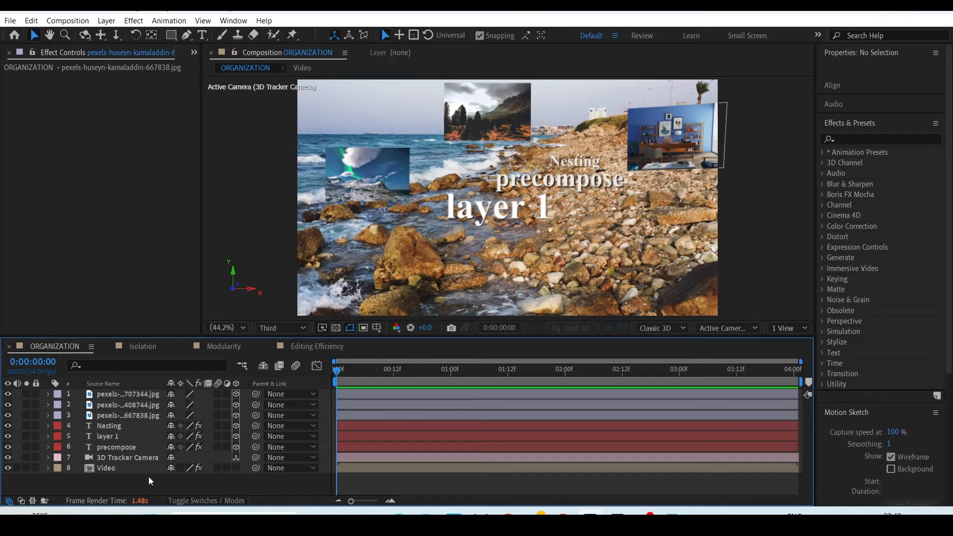
# Pre-compose the Nesting, layer 1 and precompose text layers as "Text Comp", moving all attributes, adjusting duration to the layers and opening the new composition.
pyautogui.click(115, 447)
pyautogui.keyDown('shift'); pyautogui.click(115, 427); pyautogui.keyUp('shift')
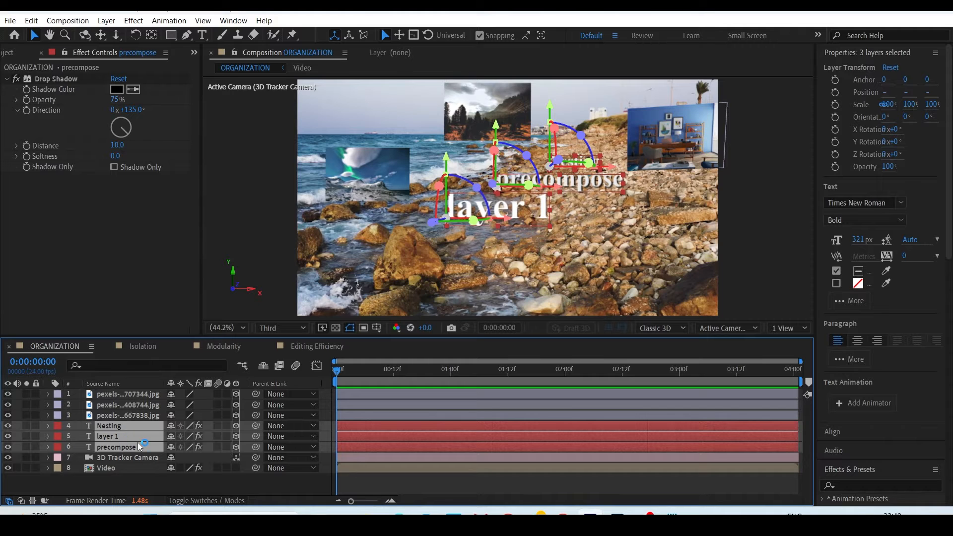
pyautogui.rightClick(138, 443)
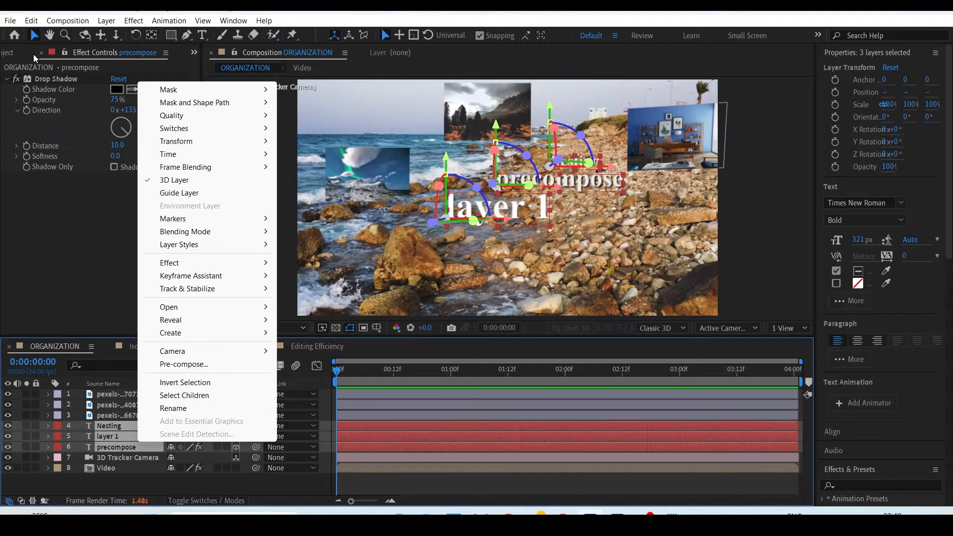
pyautogui.click(106, 20)
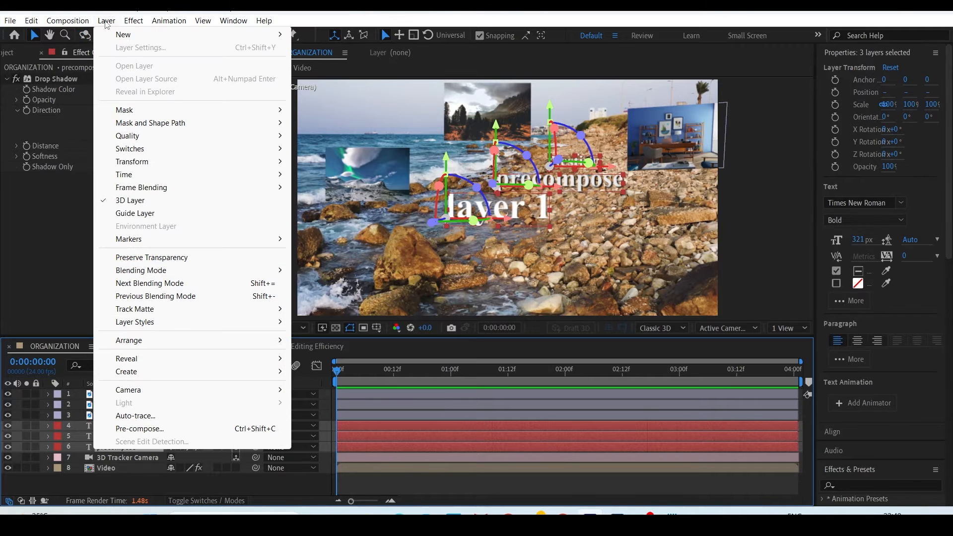
pyautogui.click(148, 430)
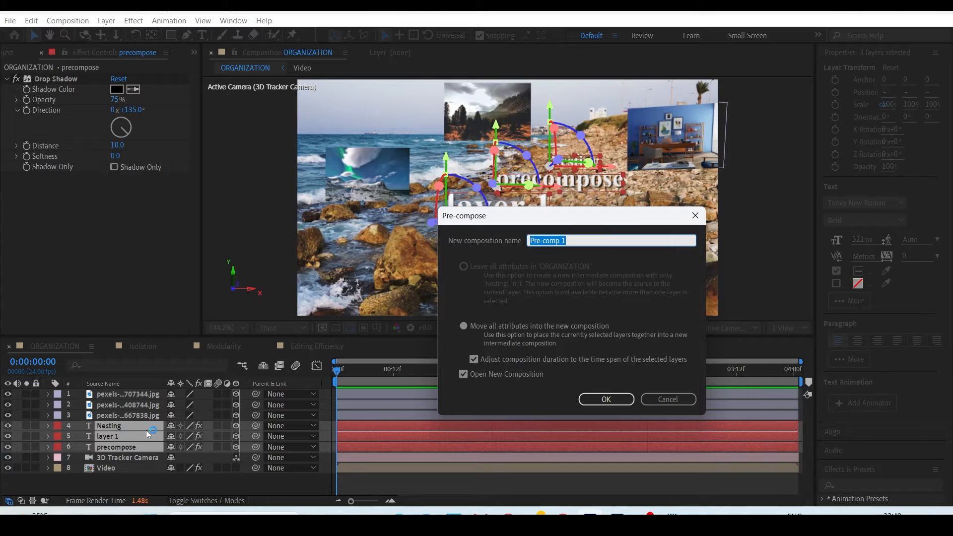
pyautogui.write('Text Comp')
pyautogui.click(473, 257)
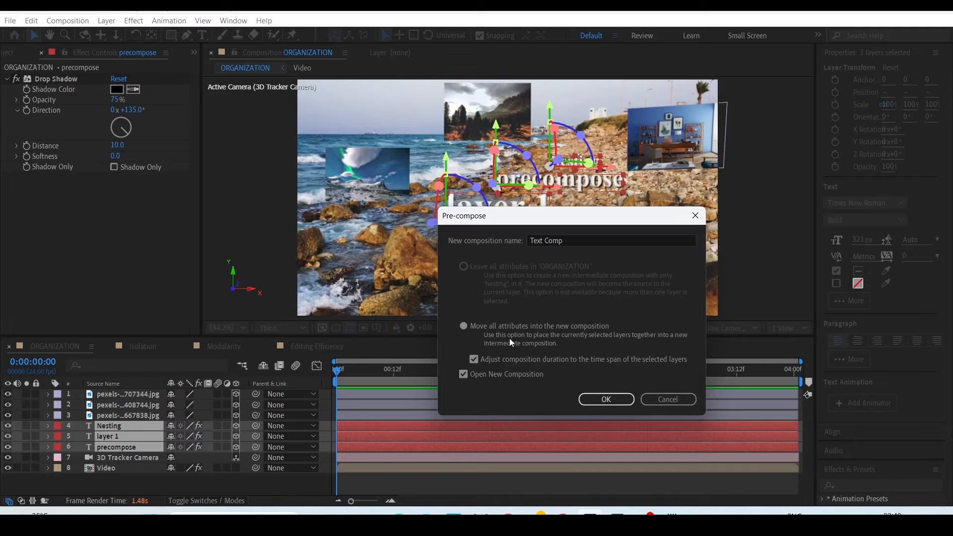
pyautogui.click(605, 400)
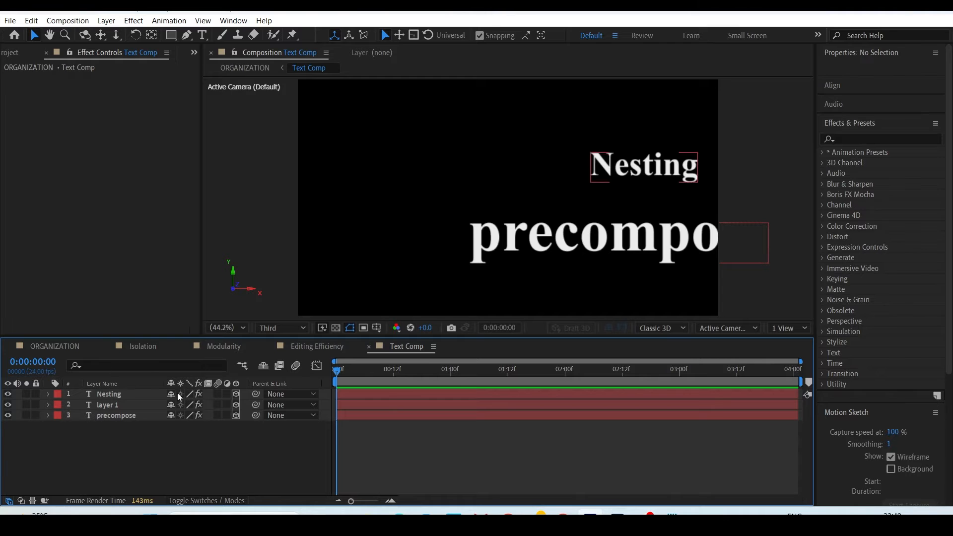
# Return to the ORGANIZATION composition and collapse transformations on the Text Comp layer.
pyautogui.click(54, 346)
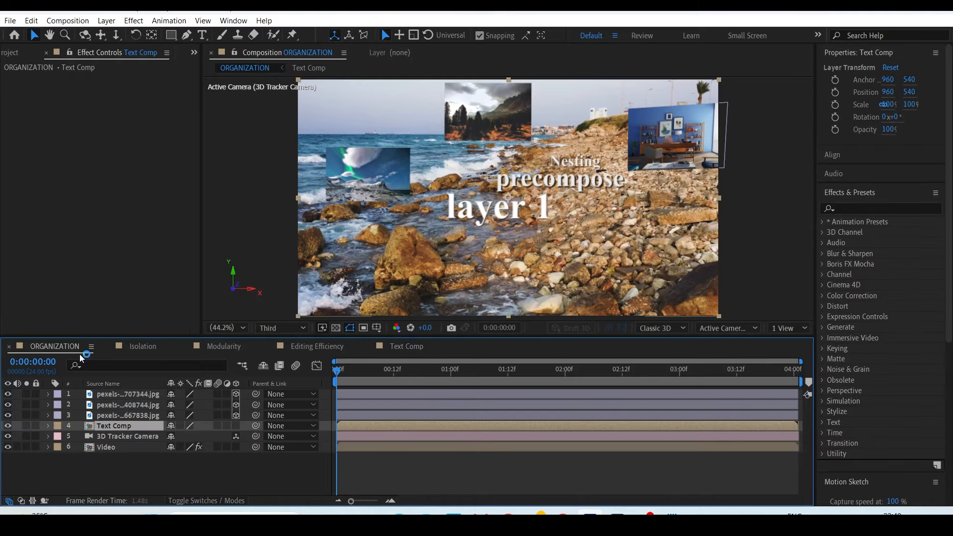
pyautogui.click(141, 457)
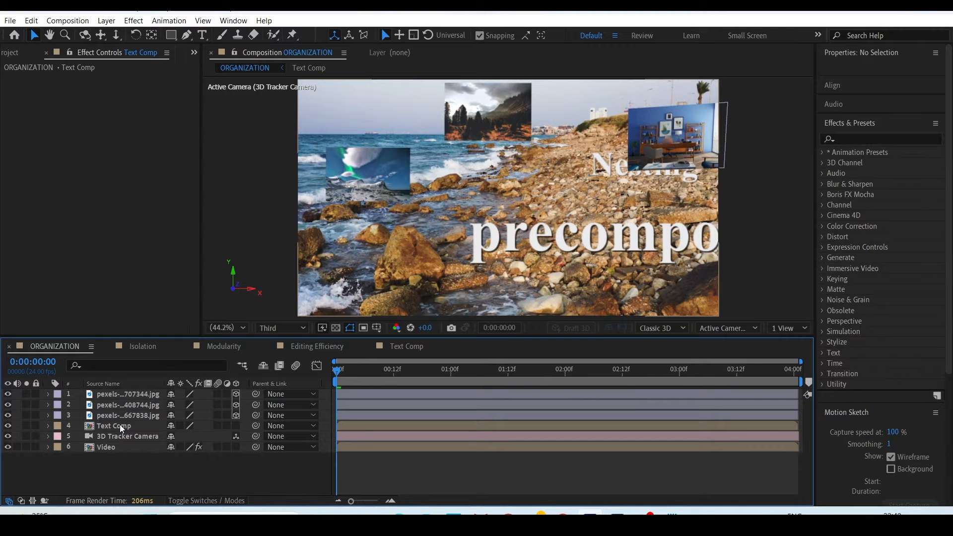
pyautogui.click(118, 425)
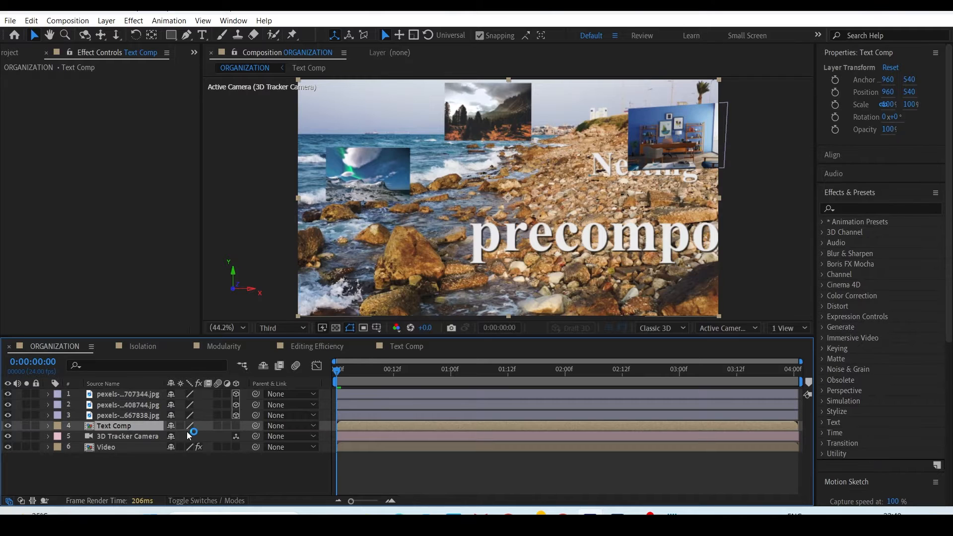
pyautogui.click(183, 426)
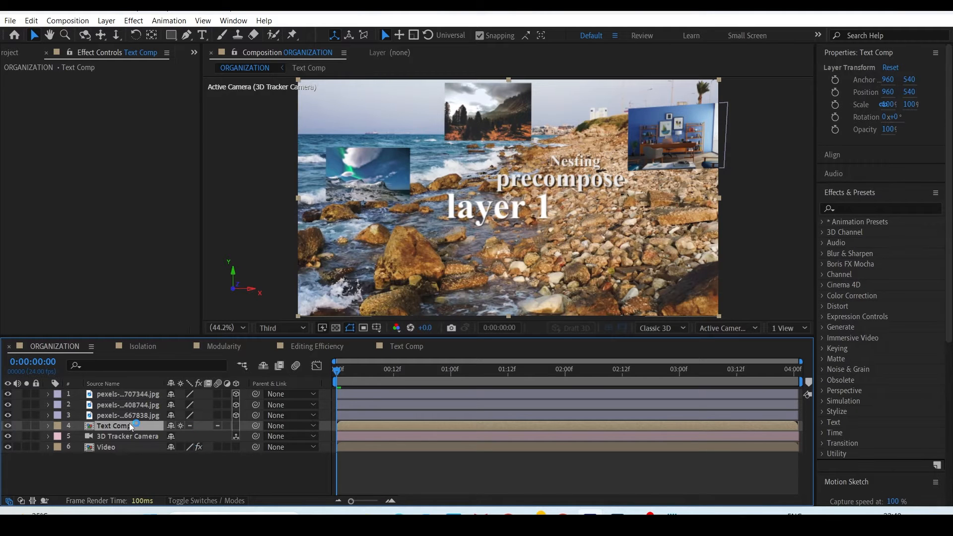
# Pre-compose the three image layers as "Images" with duration adjustment and opening the new composition turned off, and collapse transformations on the resulting layer.
pyautogui.click(118, 415)
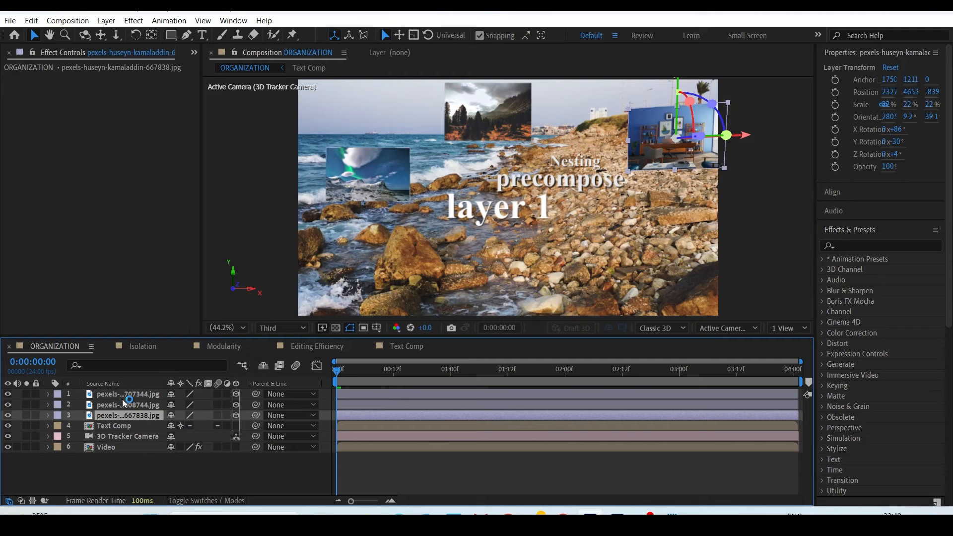
pyautogui.keyDown('shift'); pyautogui.click(123, 397); pyautogui.keyUp('shift')
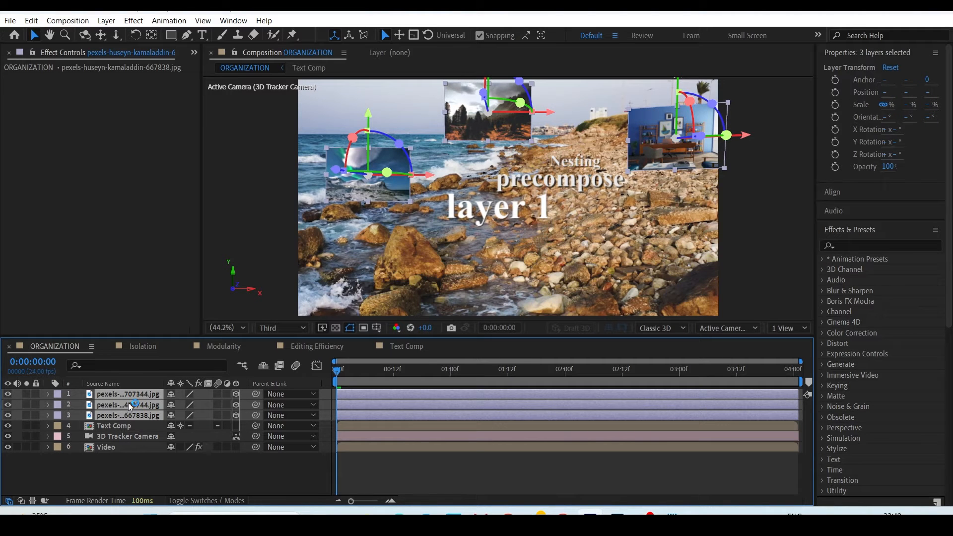
pyautogui.rightClick(129, 405)
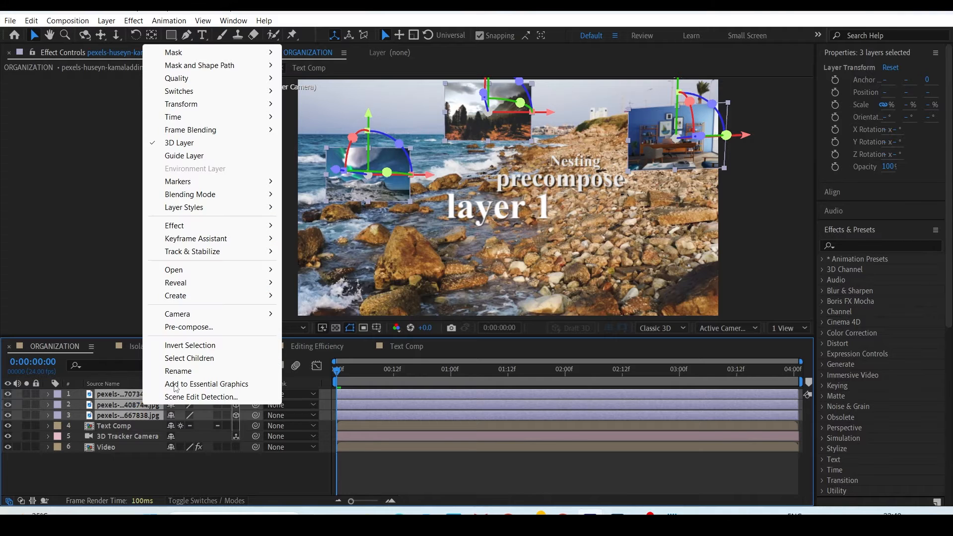
pyautogui.click(187, 329)
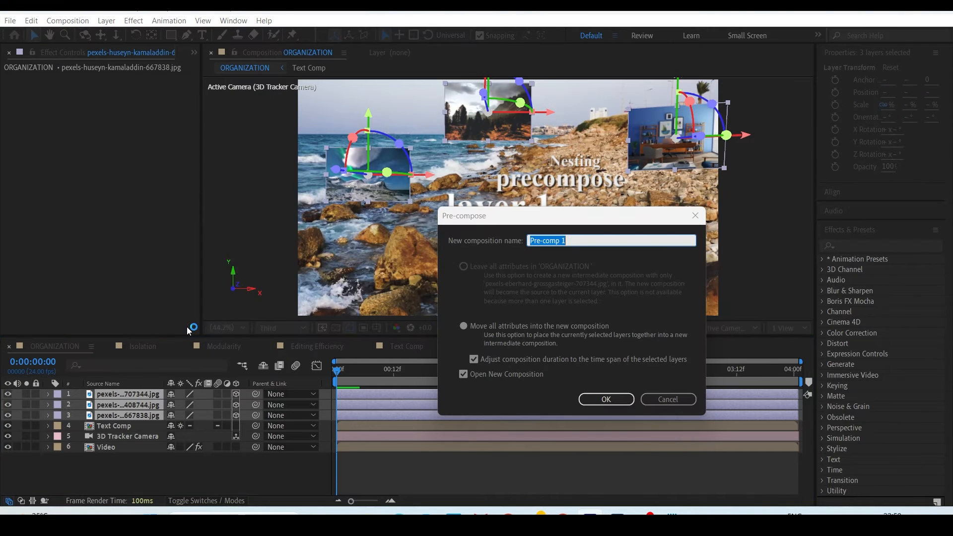
pyautogui.write('Ima')
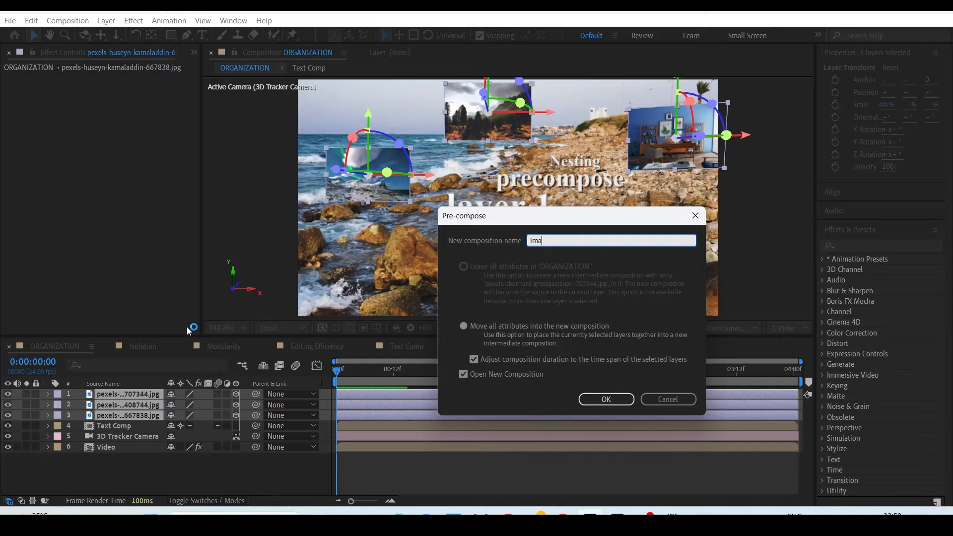
pyautogui.write('ges')
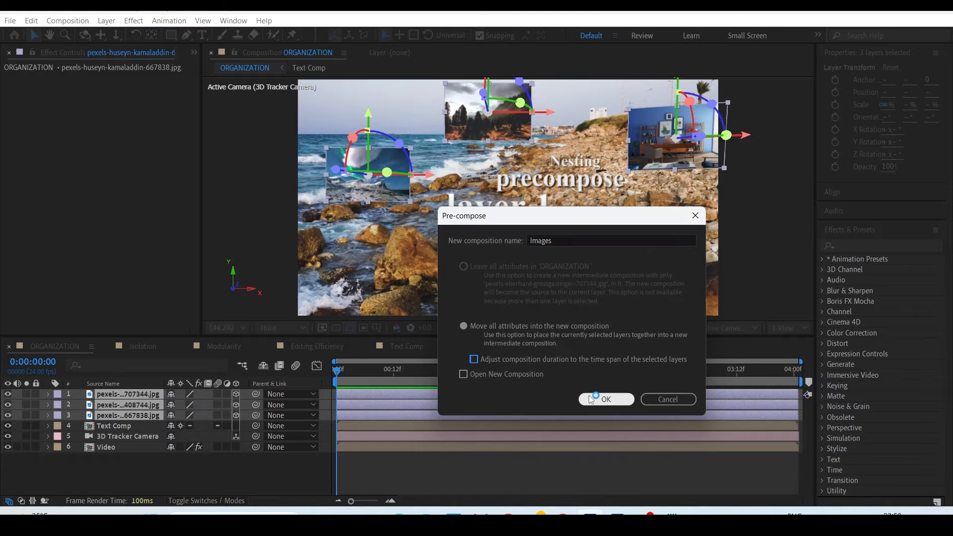
pyautogui.click(594, 397)
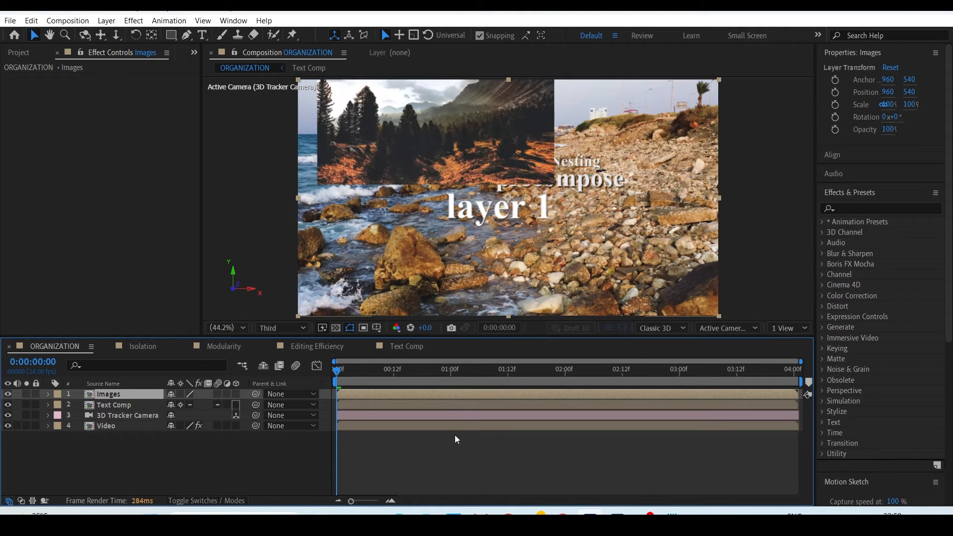
pyautogui.click(181, 394)
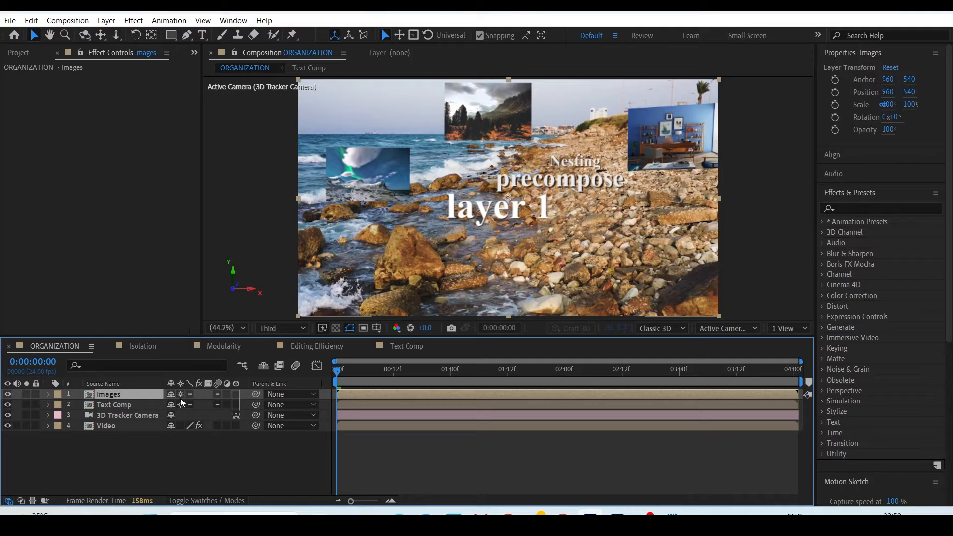
# Open the Images composition, inspect its three image layers, and return to the ORGANIZATION composition.
pyautogui.doubleClick(118, 395)
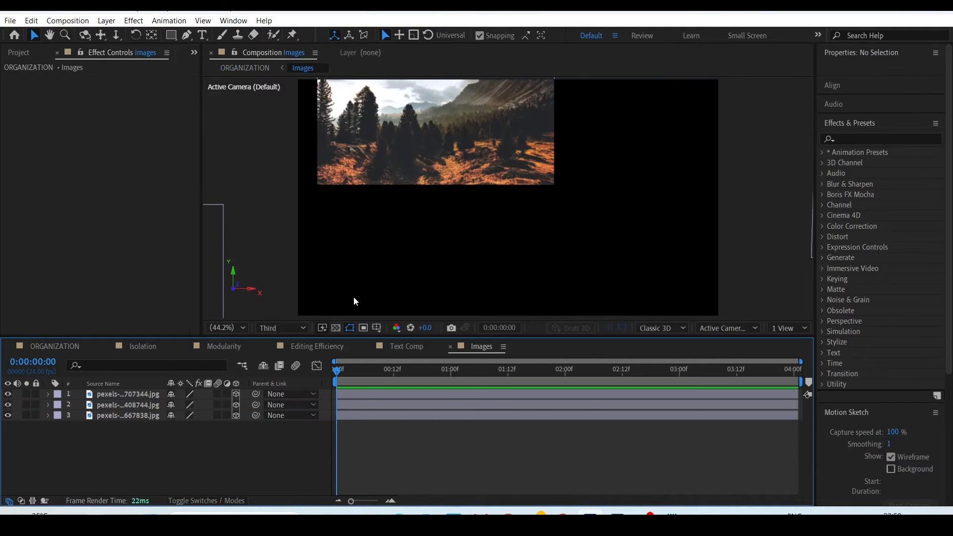
pyautogui.scroll(-2, 505, 183)
pyautogui.click(490, 170)
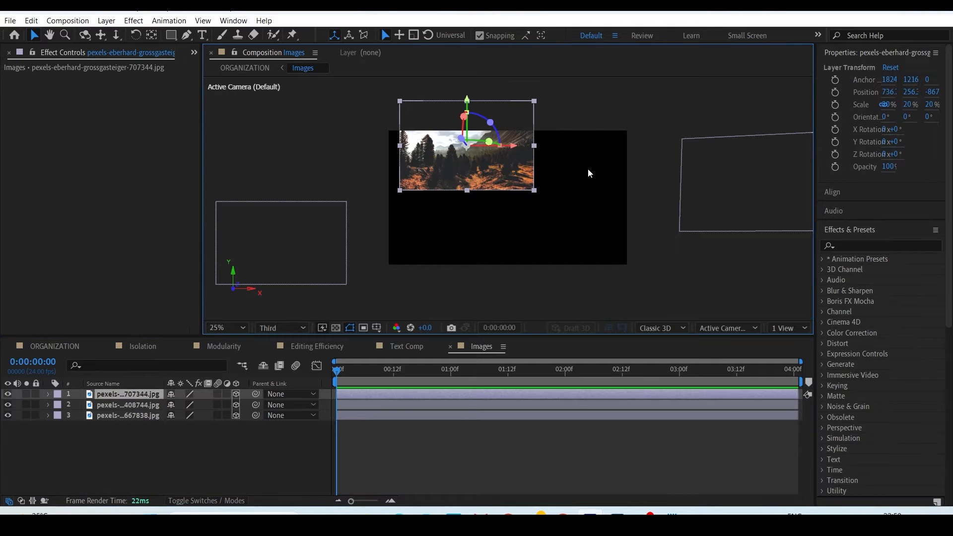
pyautogui.click(715, 190)
pyautogui.click(309, 253)
pyautogui.click(81, 349)
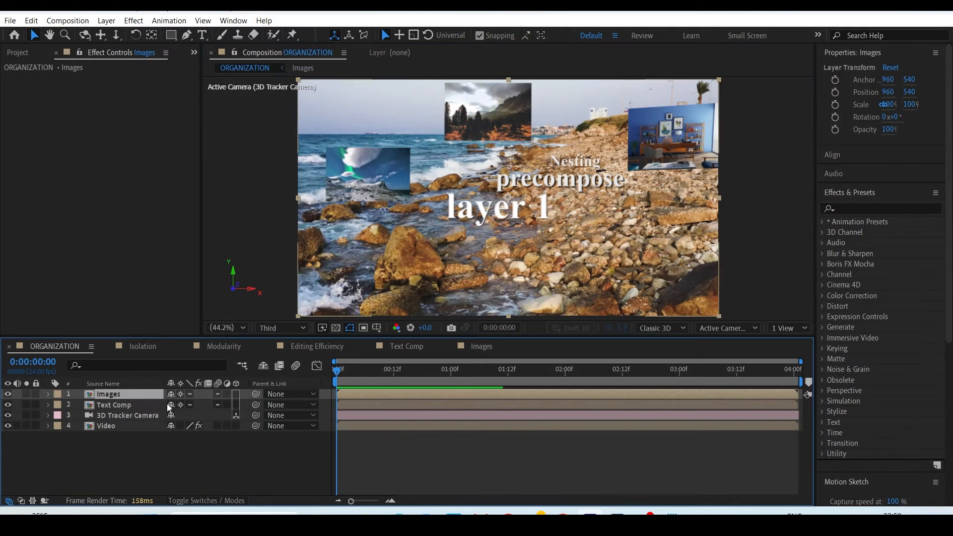
# Open the Text Comp composition, change the "precompose" text to "new", and return to the ORGANIZATION composition.
pyautogui.doubleClick(118, 406)
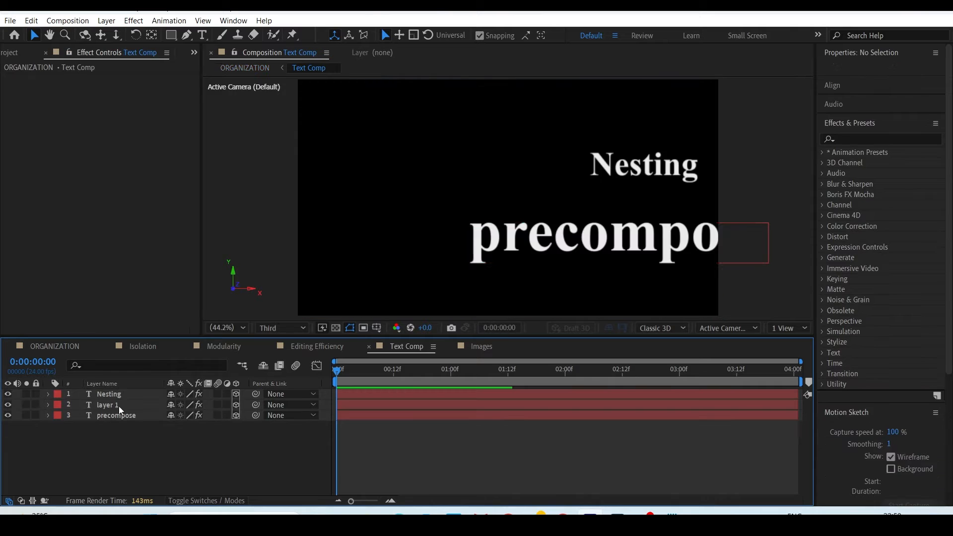
pyautogui.click(603, 239)
pyautogui.doubleClick(604, 238)
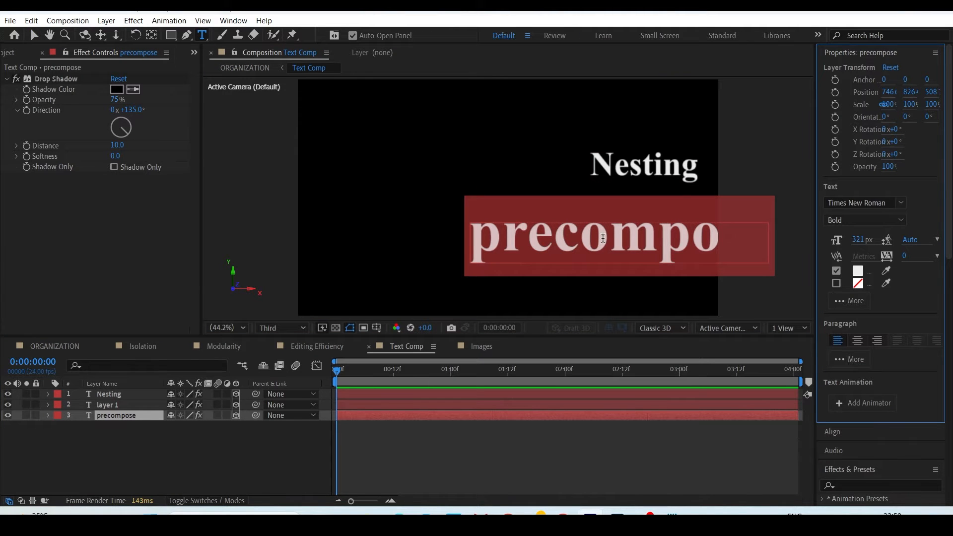
pyautogui.write('new')
pyautogui.click(31, 34)
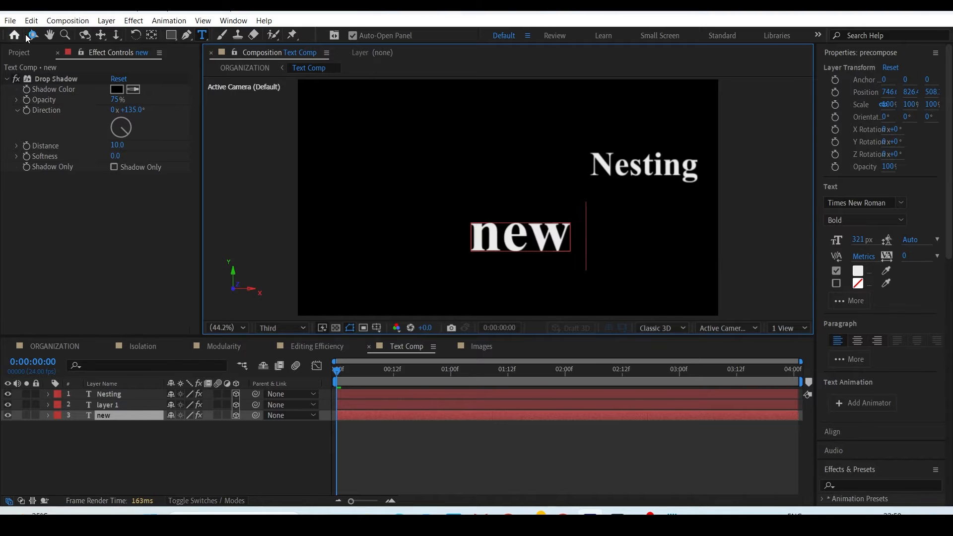
pyautogui.click(52, 346)
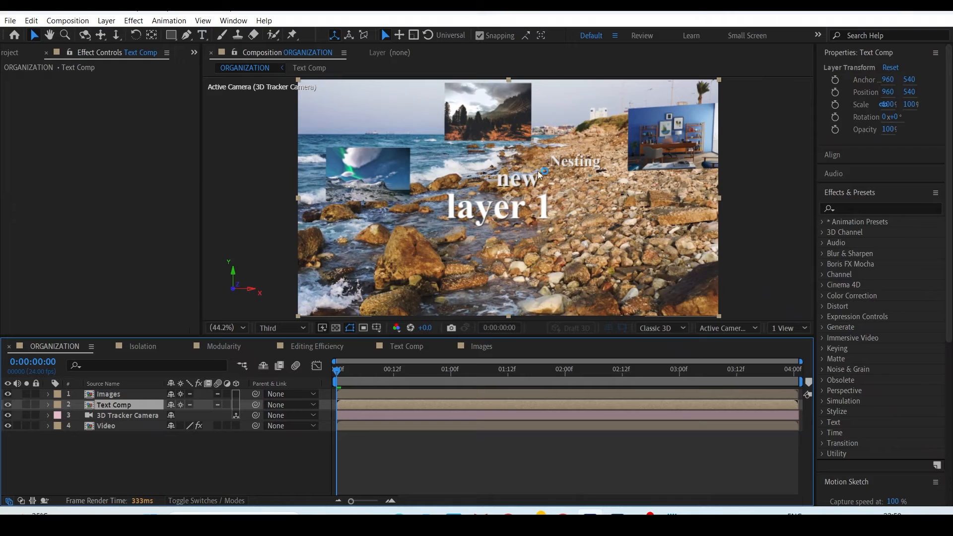
pyautogui.hotkey('ctrl', 'a')
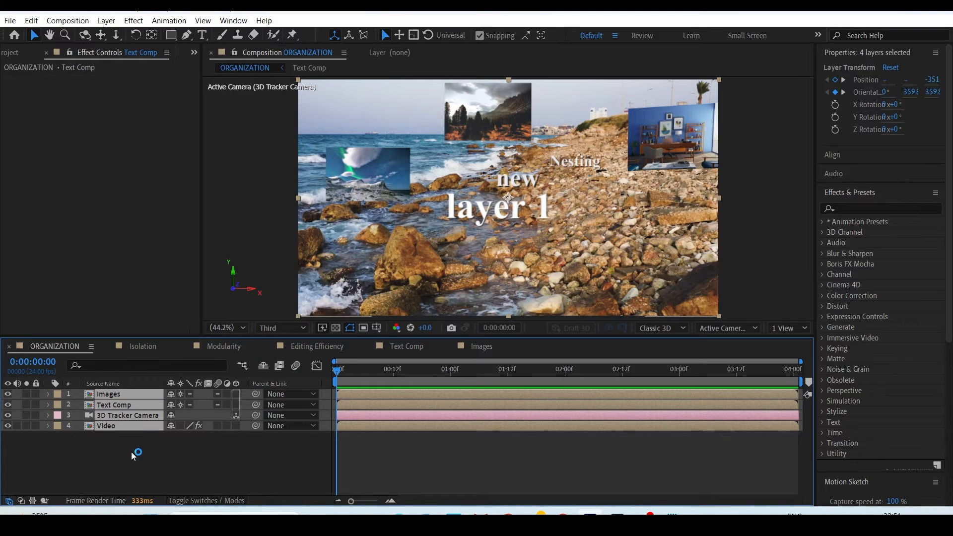
pyautogui.moveTo(131, 452); pyautogui.dragTo(107, 399)
pyautogui.moveTo(198, 458); pyautogui.dragTo(115, 393)
# Open the Isolation composition and turn on the visibility of the background image layer.
pyautogui.click(209, 381)
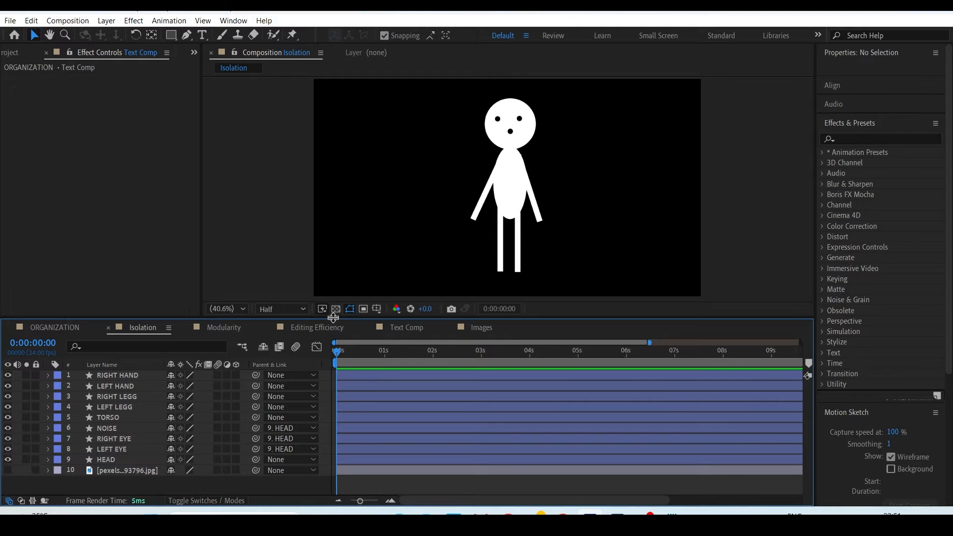
pyautogui.click(8, 470)
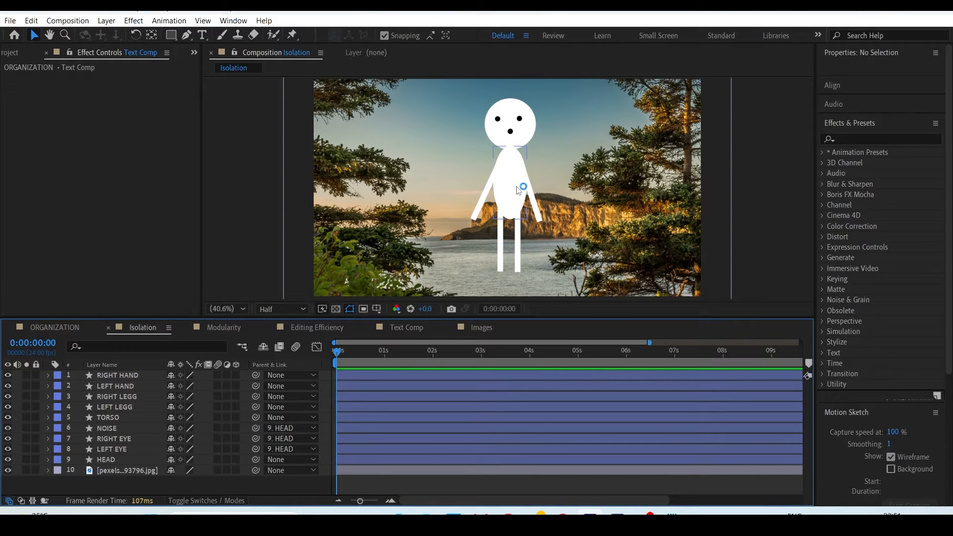
pyautogui.moveTo(168, 35); pyautogui.dragTo(194, 49)
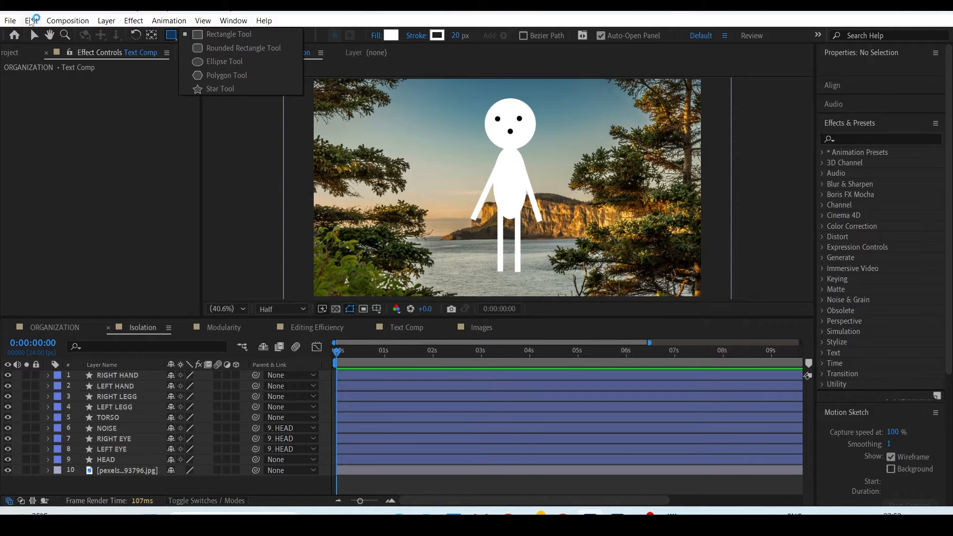
pyautogui.press('v')
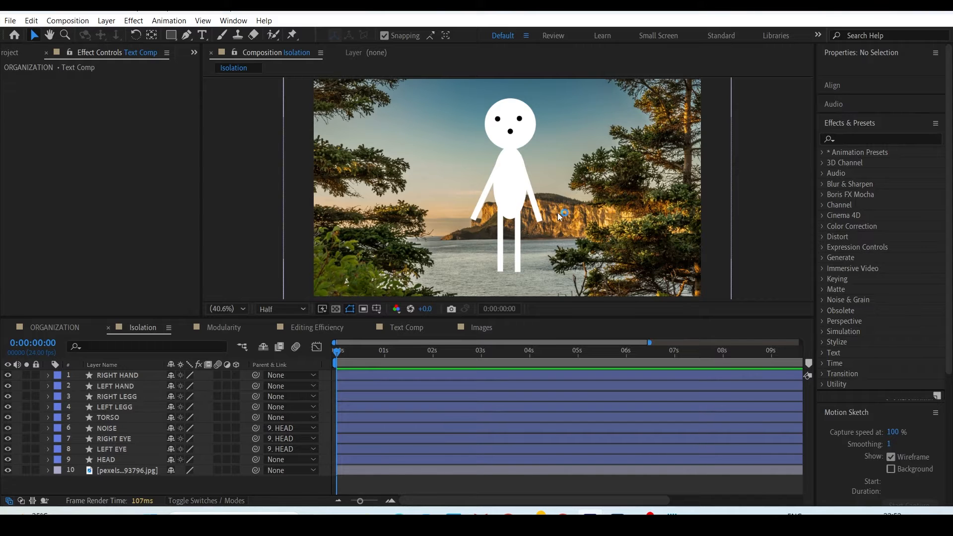
# Try rotating the HEAD layer slightly and undo the rotation.
pyautogui.click(117, 460)
pyautogui.press('r')
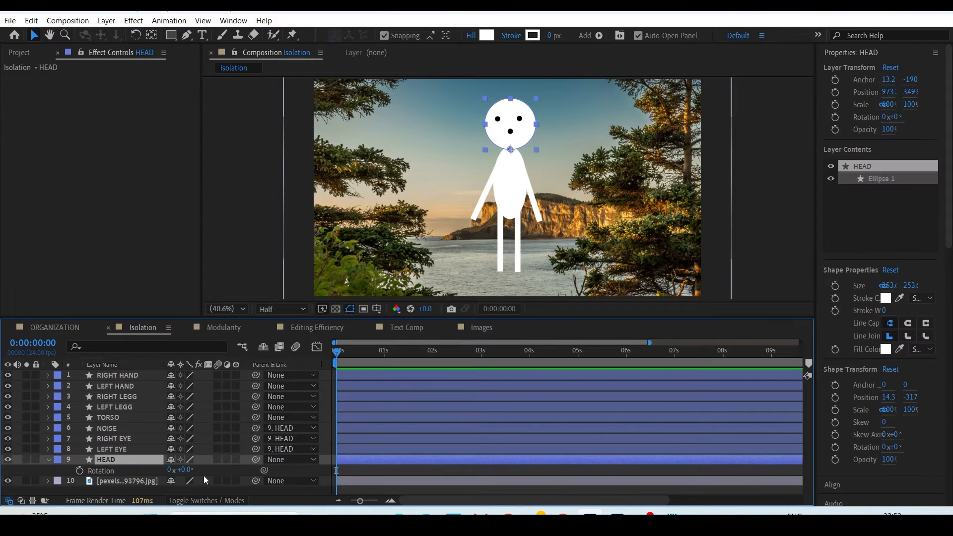
pyautogui.moveTo(188, 470); pyautogui.dragTo(183, 469)
pyautogui.hotkey('ctrl', 'z')
# Pre-compose the NOISE, RIGHT EYE, LEFT EYE and HEAD layers as "Head Animation", moving all attributes into the new composition.
pyautogui.click(118, 450)
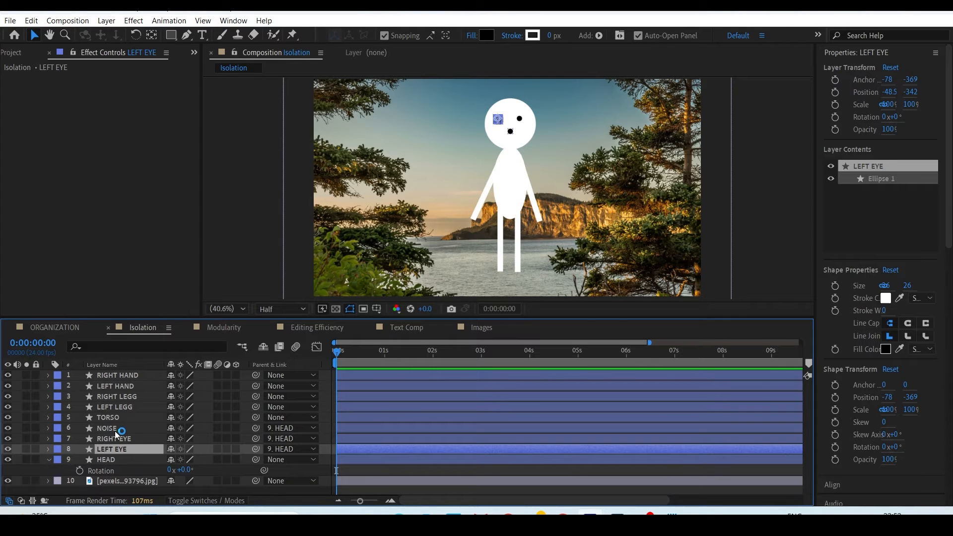
pyautogui.click(115, 430)
pyautogui.keyDown('shift'); pyautogui.click(120, 460); pyautogui.keyUp('shift')
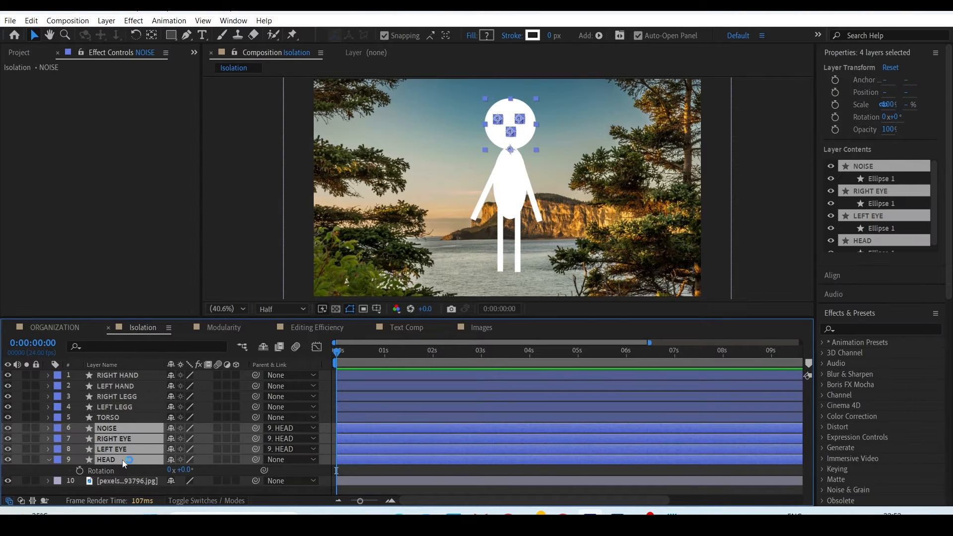
pyautogui.rightClick(123, 449)
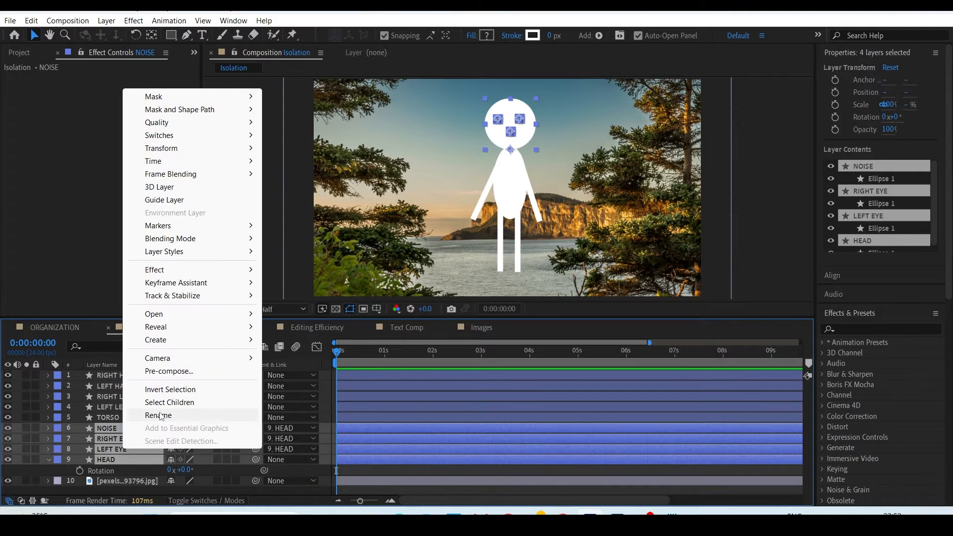
pyautogui.click(168, 372)
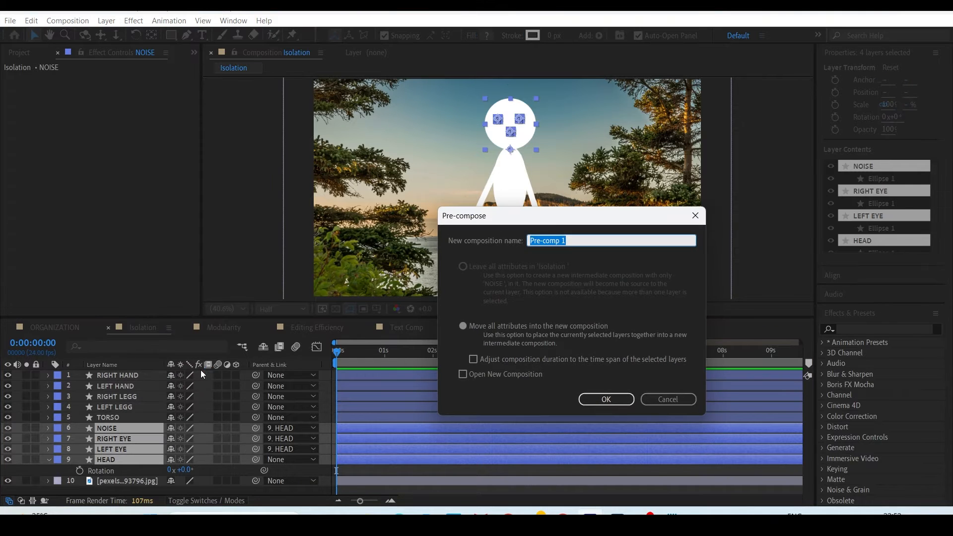
pyautogui.write('Head Animation')
pyautogui.click(616, 398)
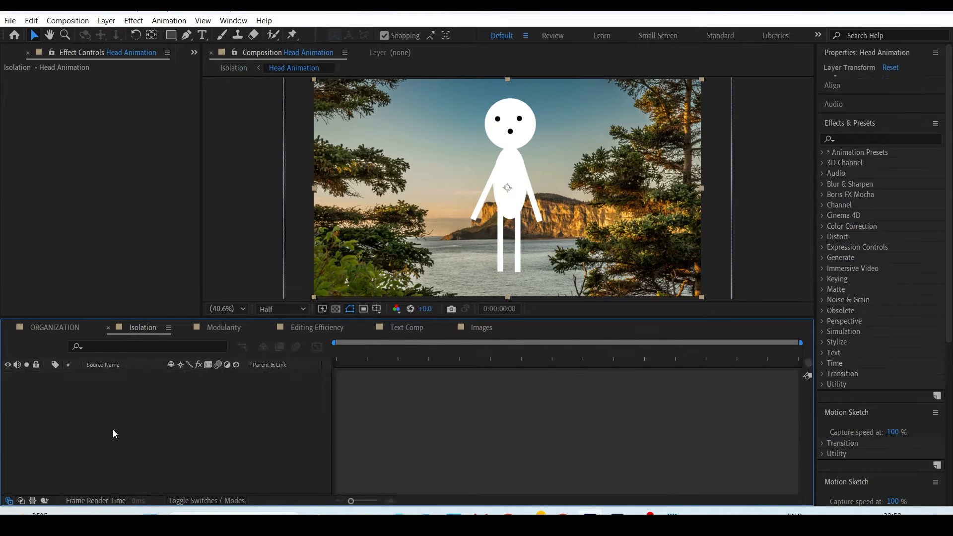
# Inspect the four layers inside the Head Animation composition and return to the Isolation composition.
pyautogui.hotkey('ctrl', 'a')
pyautogui.click(182, 455)
pyautogui.moveTo(174, 442); pyautogui.dragTo(106, 366)
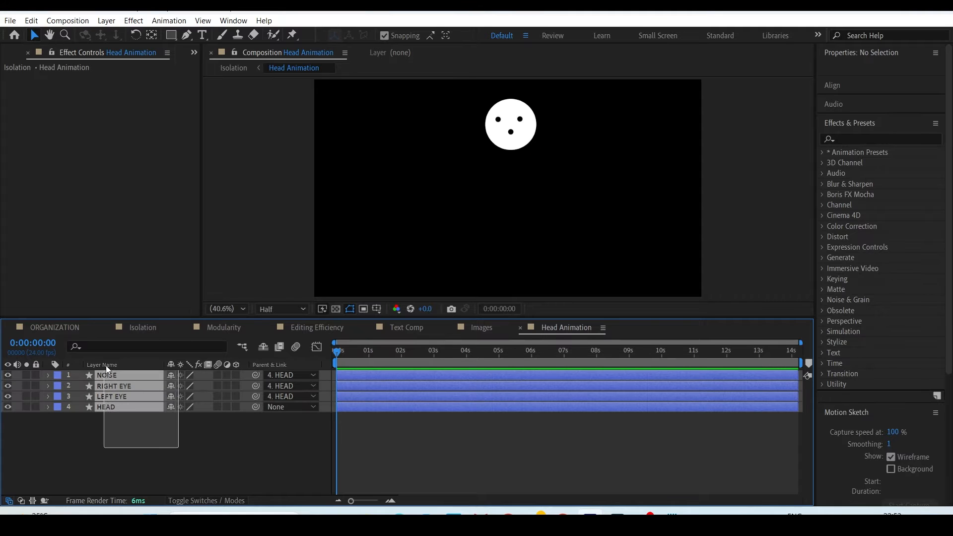
pyautogui.click(144, 328)
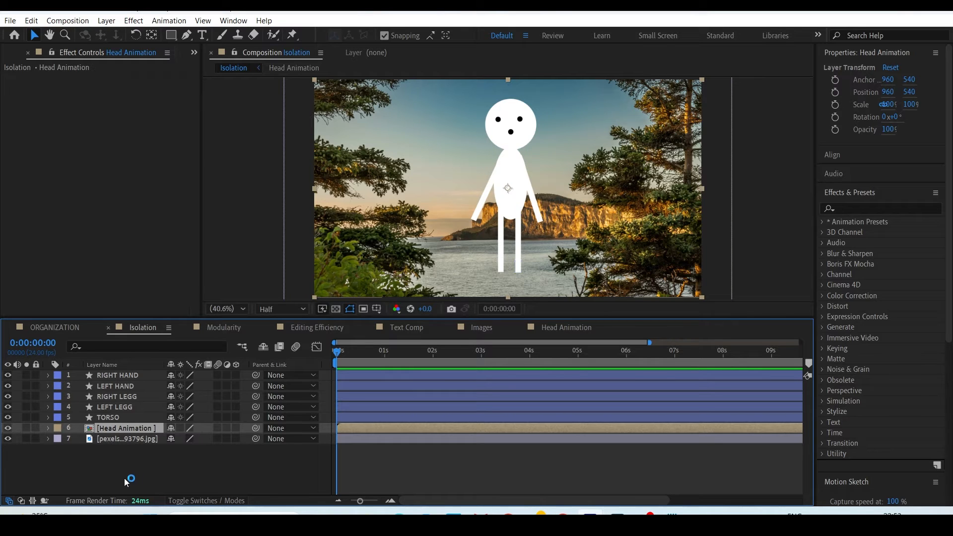
# Try moving the background image in the Isolation composition and undo the move.
pyautogui.moveTo(335, 166); pyautogui.dragTo(352, 186)
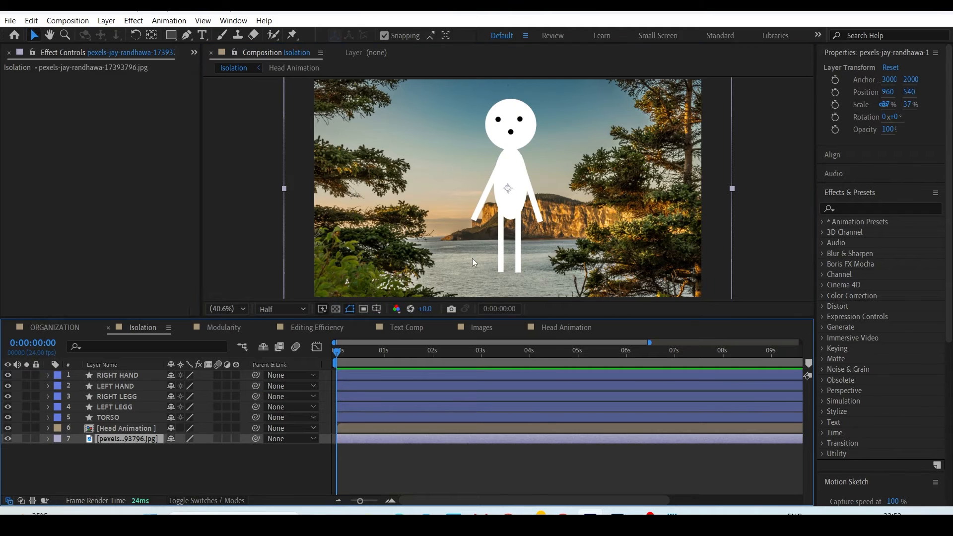
pyautogui.moveTo(429, 177)
pyautogui.mouseDown()
pyautogui.moveTo(395, 169)
pyautogui.moveTo(439, 199)
pyautogui.moveTo(416, 189)
pyautogui.mouseUp()
pyautogui.hotkey('ctrl', 'z')
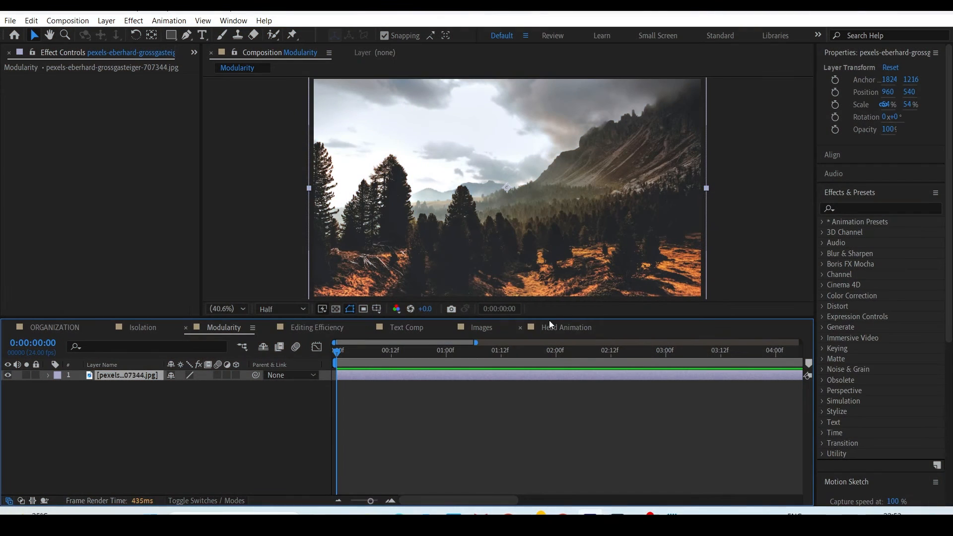
# Add a Position keyframe at 960, 540 to the Modularity composition's image layer and move it to about frame 13.
pyautogui.moveTo(550, 318); pyautogui.dragTo(549, 373)
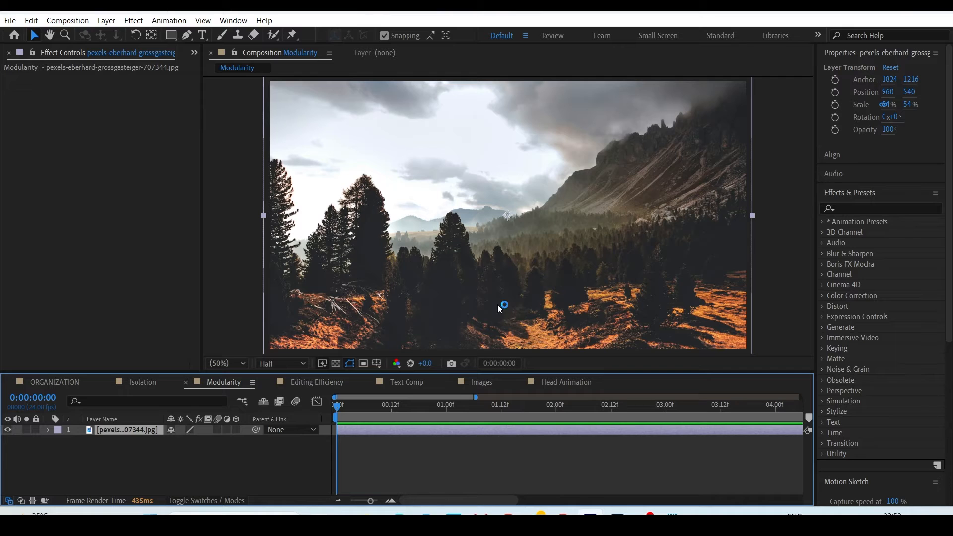
pyautogui.press('p')
pyautogui.click(79, 441)
pyautogui.moveTo(342, 443); pyautogui.dragTo(398, 446)
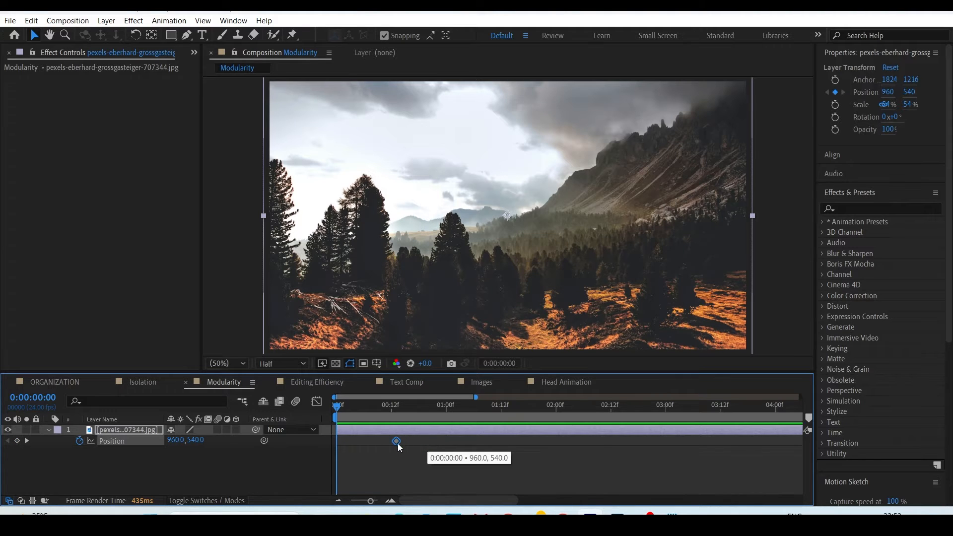
# Set the image's starting Position at 0:00 to 960, 1876, below the frame, and preview the slide-in animation.
pyautogui.scroll(-2, 531, 260)
pyautogui.moveTo(527, 268); pyautogui.dragTo(514, 345)
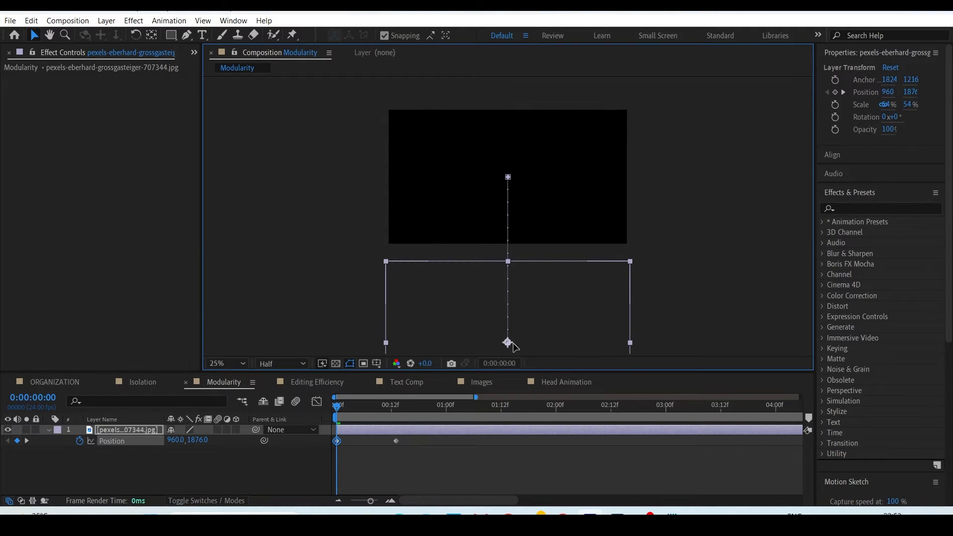
pyautogui.click(234, 365)
pyautogui.click(226, 162)
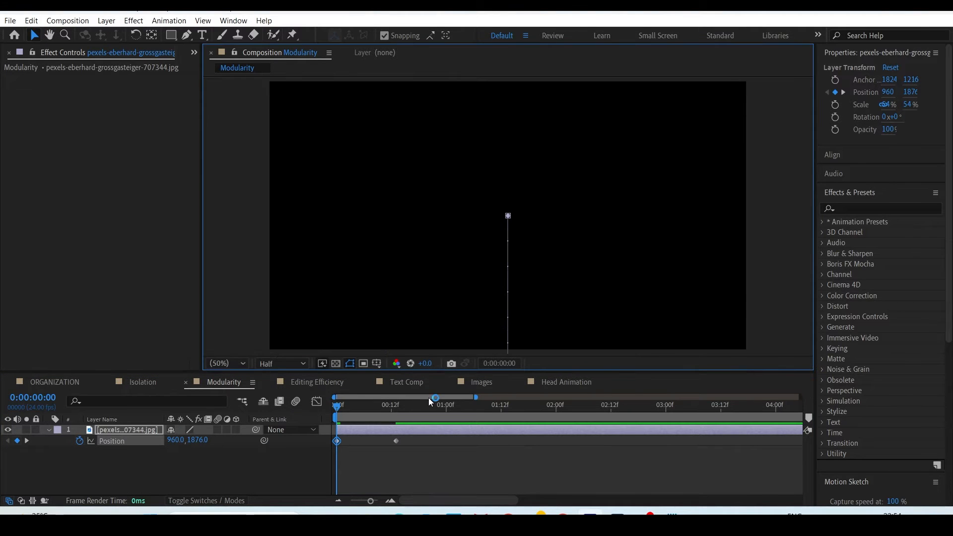
pyautogui.press('space')
pyautogui.press('space')
# Apply Easy Ease to both Position keyframes of the image layer.
pyautogui.moveTo(405, 452); pyautogui.dragTo(303, 440)
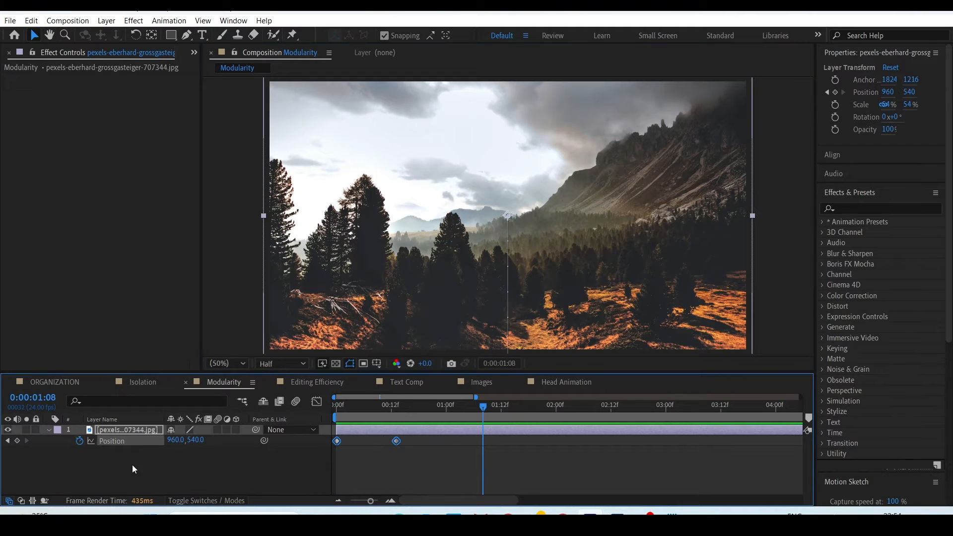
pyautogui.rightClick(127, 437)
pyautogui.moveTo(223, 418)
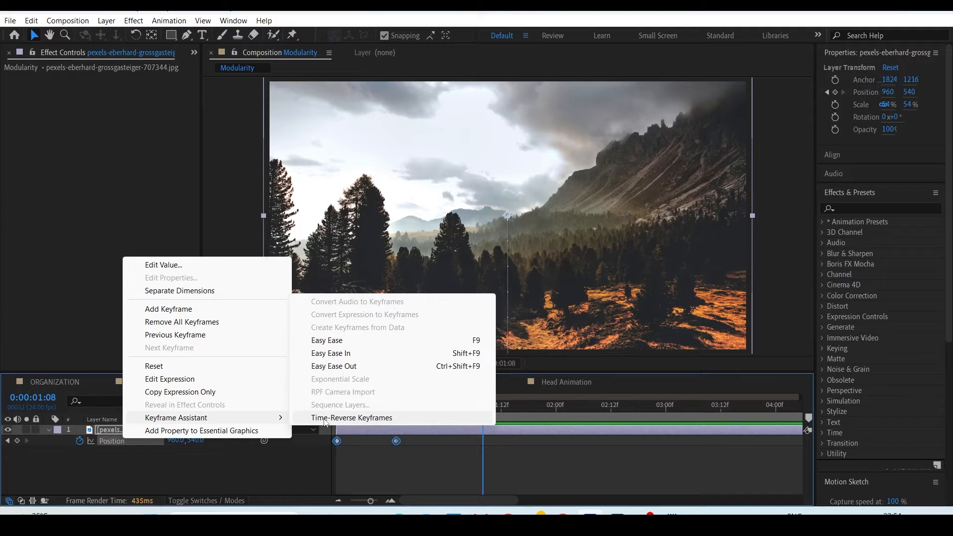
pyautogui.click(328, 341)
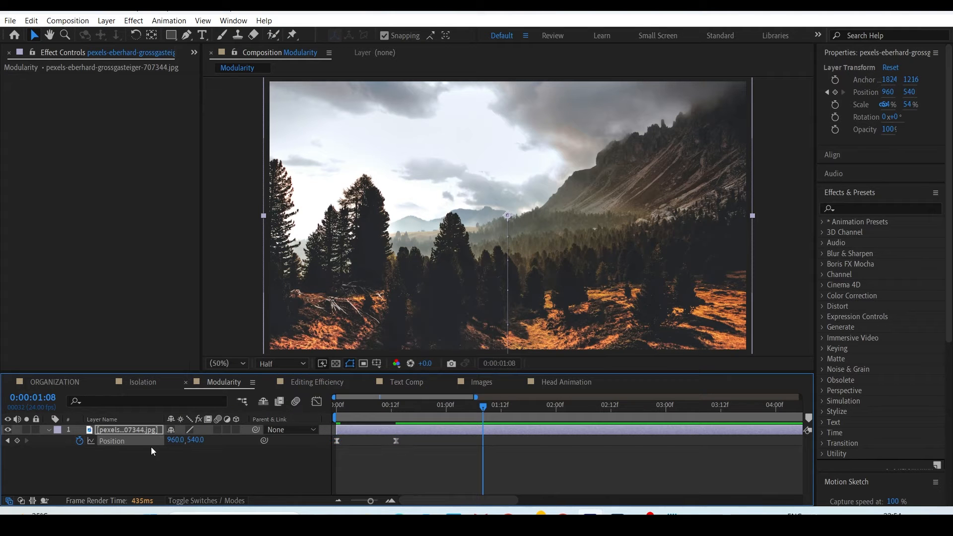
# Adjust the easing of the image's Position keyframes in the speed graph and scrub through the animation to frame 12.
pyautogui.hotkey('shift', 'F3')
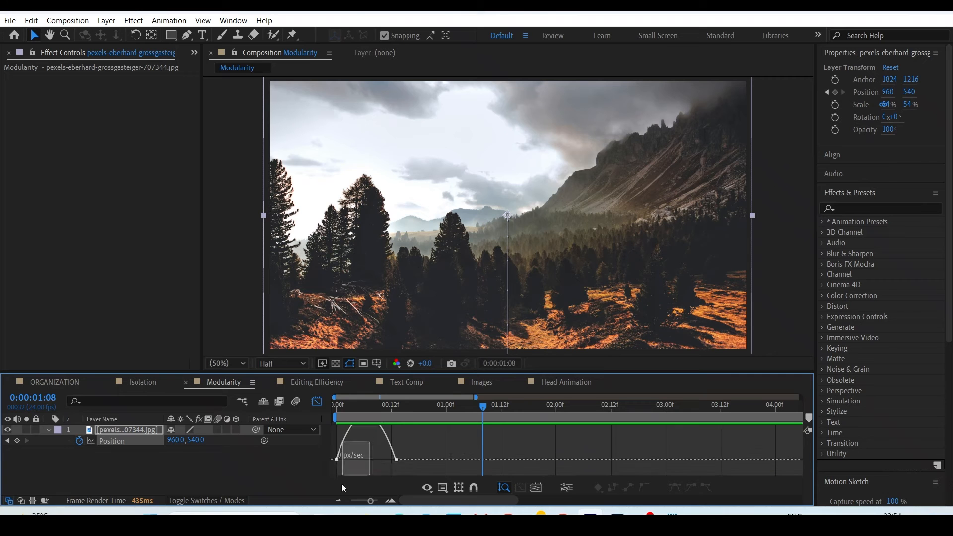
pyautogui.moveTo(341, 483); pyautogui.dragTo(376, 473)
pyautogui.moveTo(346, 473); pyautogui.dragTo(340, 473)
pyautogui.moveTo(350, 407); pyautogui.dragTo(405, 409)
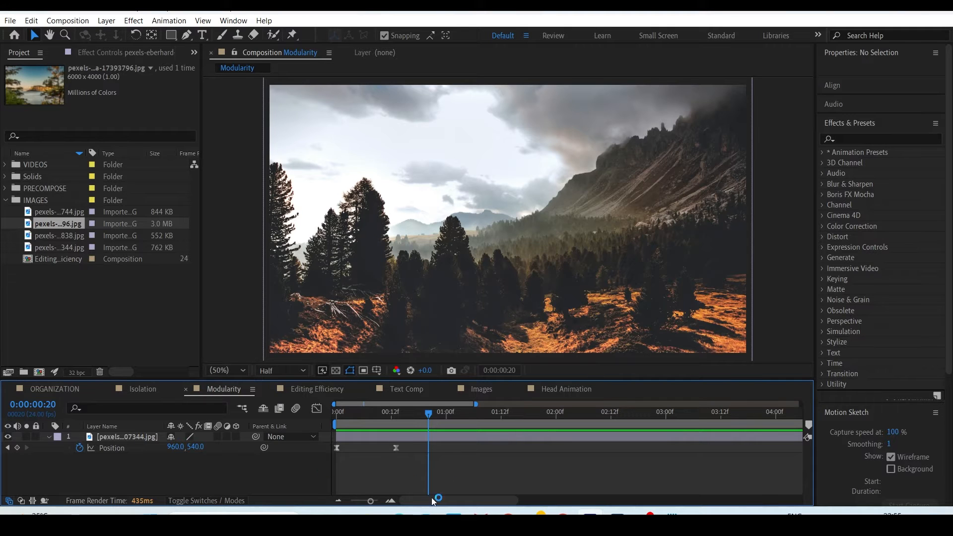
pyautogui.click(389, 427)
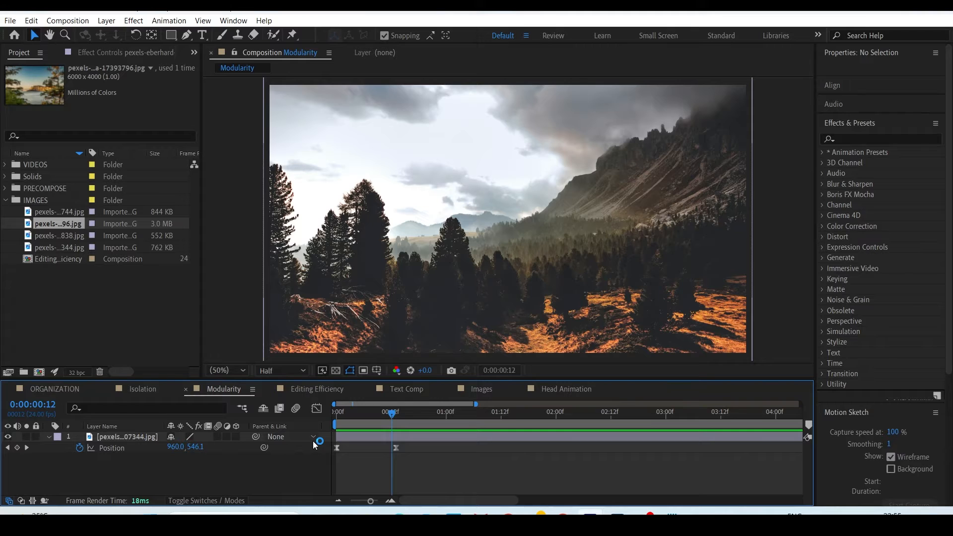
# Add a second copy of the mountain image above the animated layer, show its Position property, and delete the copy.
pyautogui.click(66, 233)
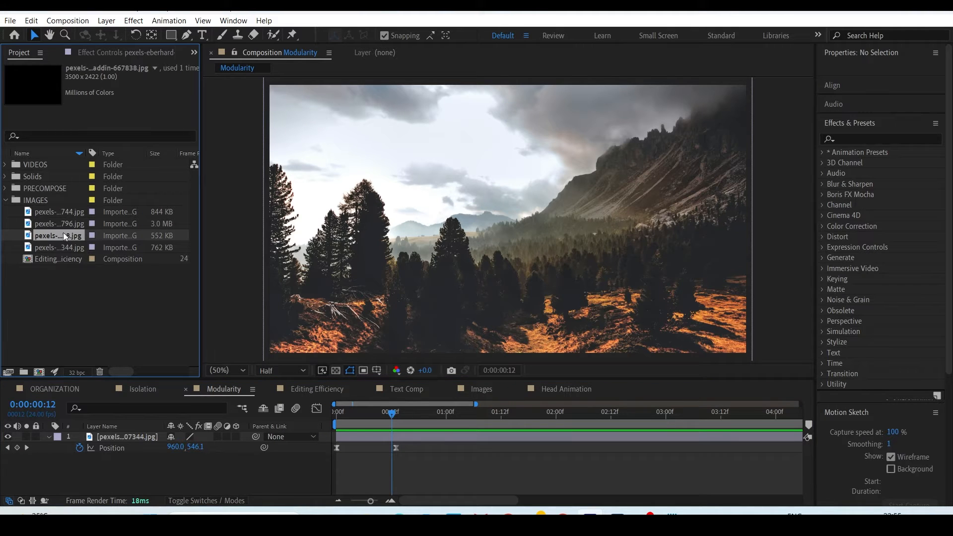
pyautogui.moveTo(48, 245); pyautogui.dragTo(127, 436)
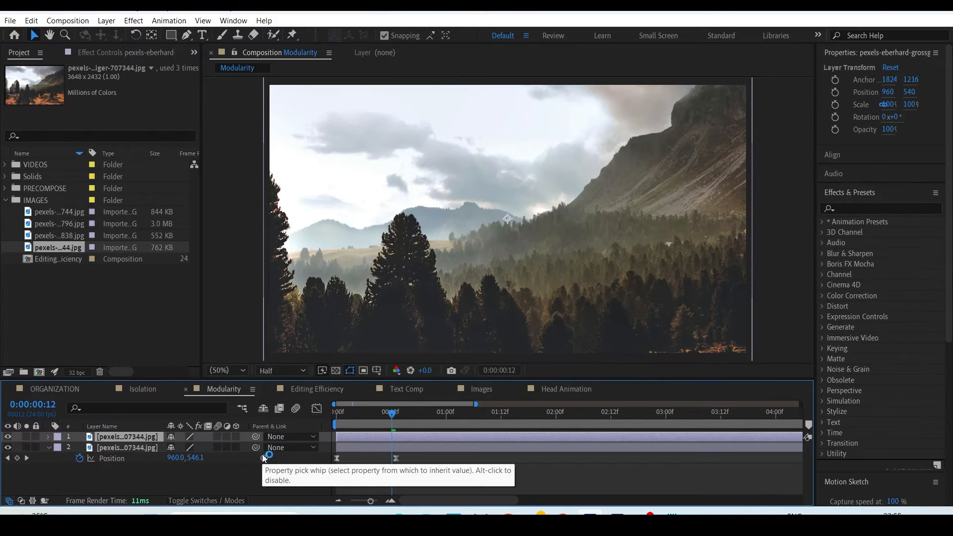
pyautogui.press('p')
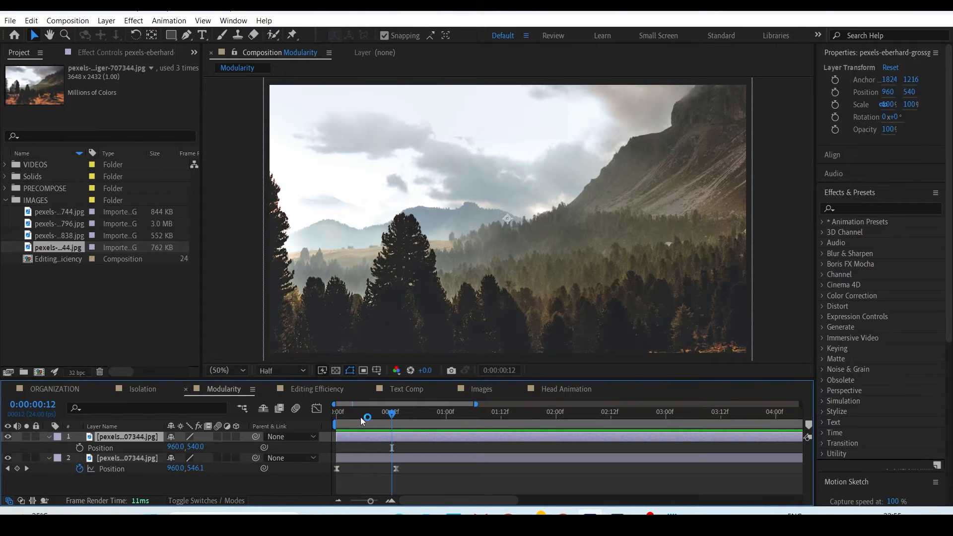
pyautogui.press('Delete')
# Pre-compose the animated mountain image layer as "Image 1", moving all attributes into the new composition.
pyautogui.click(125, 440)
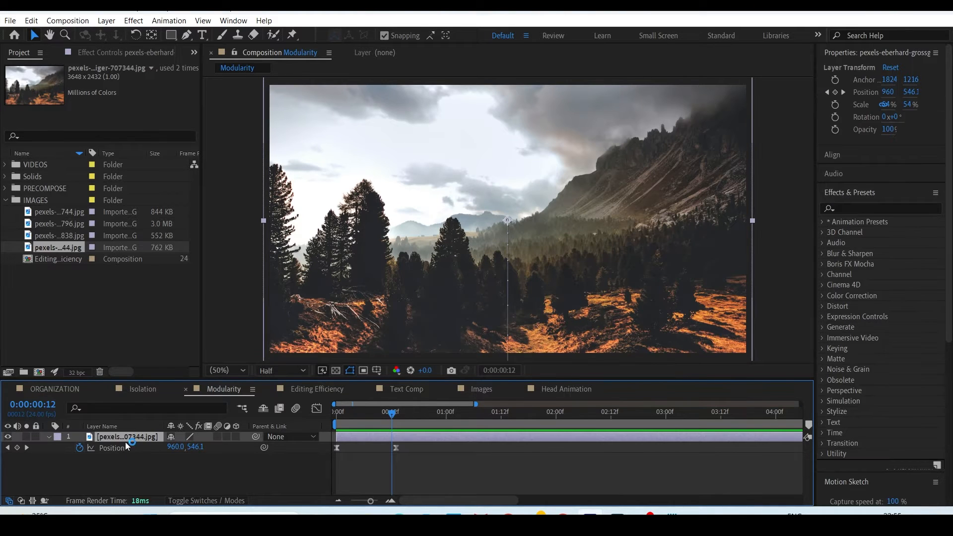
pyautogui.rightClick(129, 437)
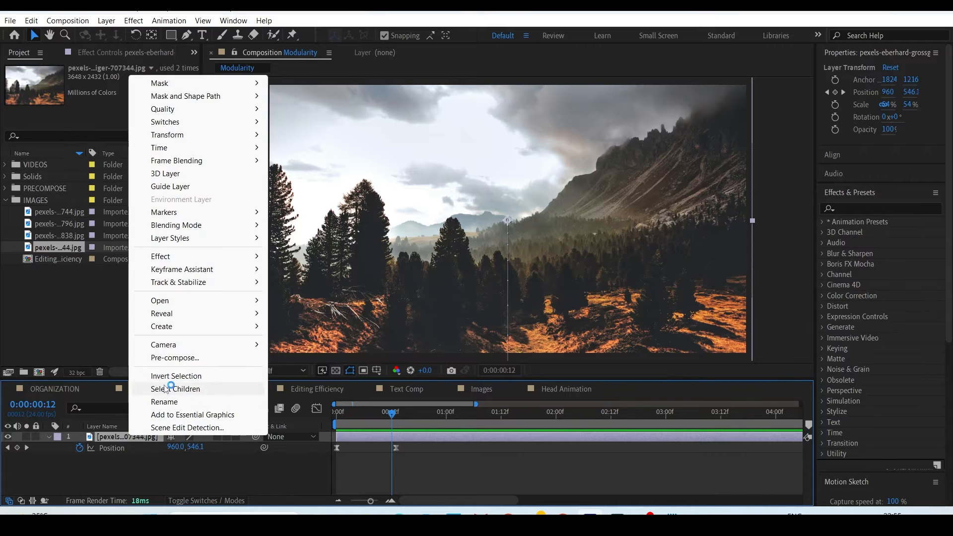
pyautogui.click(175, 359)
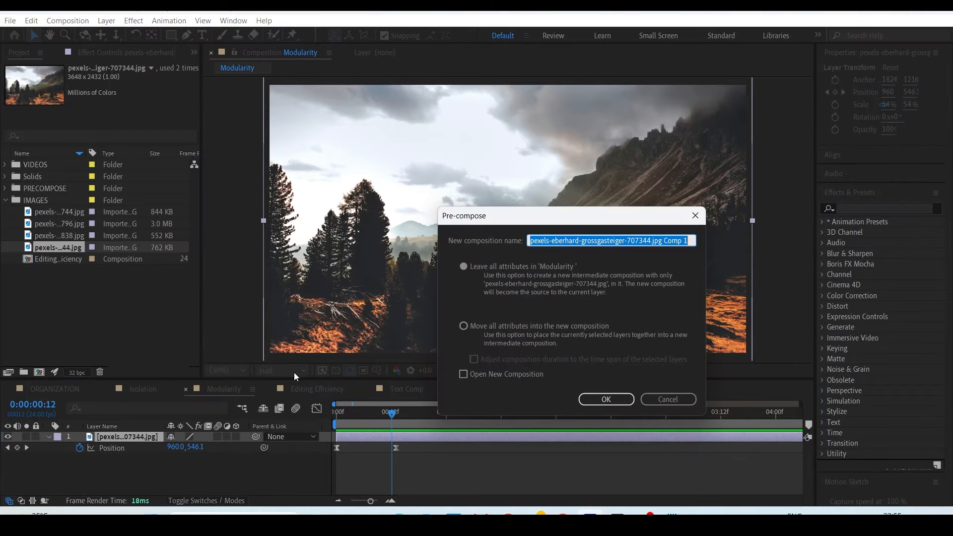
pyautogui.write('I')
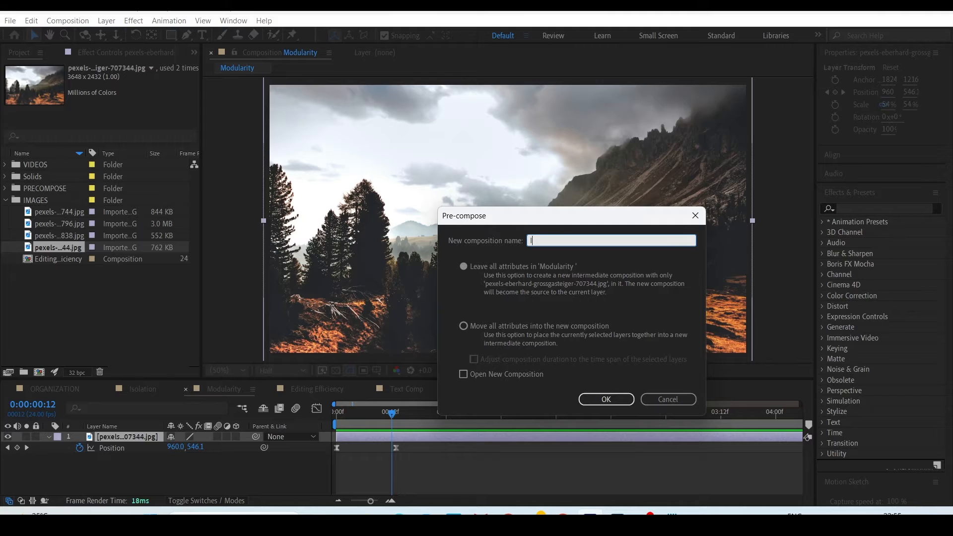
pyautogui.write('mage 1')
pyautogui.click(480, 327)
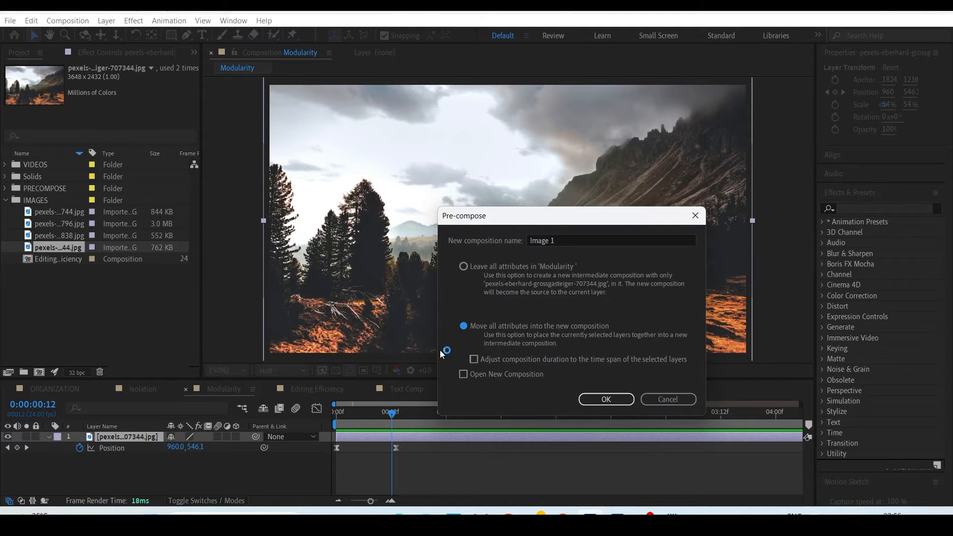
pyautogui.click(593, 399)
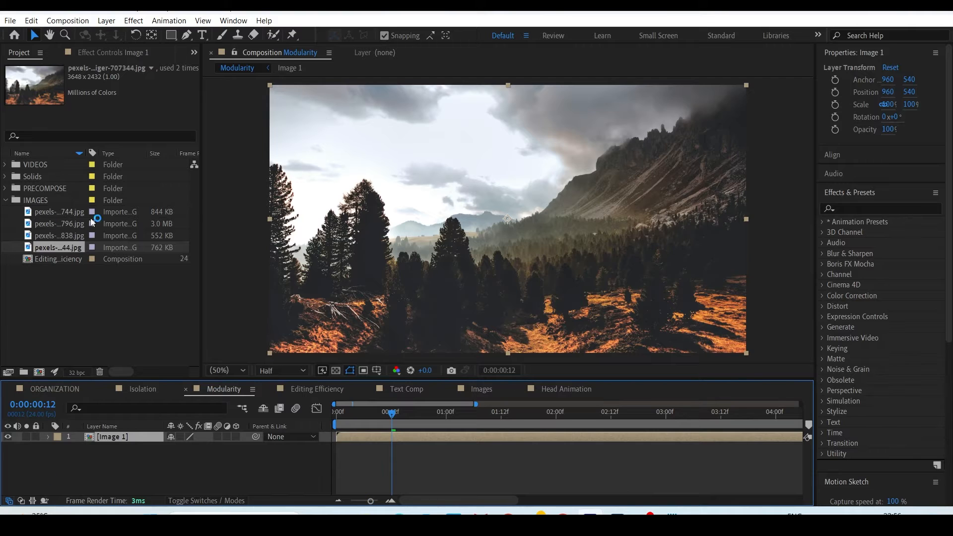
# Duplicate the Image 1 composition in the project's PRECOMPOSE folder as Image 2.
pyautogui.click(6, 188)
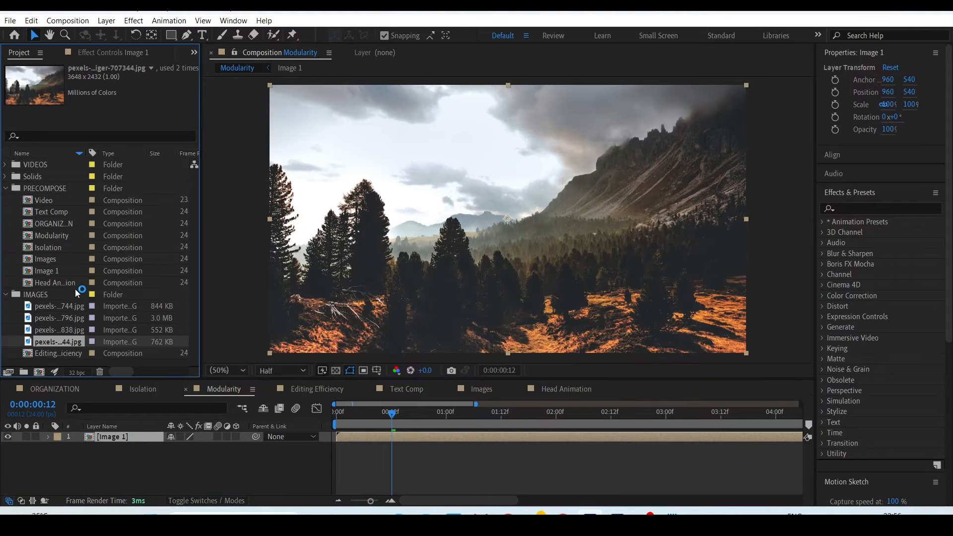
pyautogui.click(47, 273)
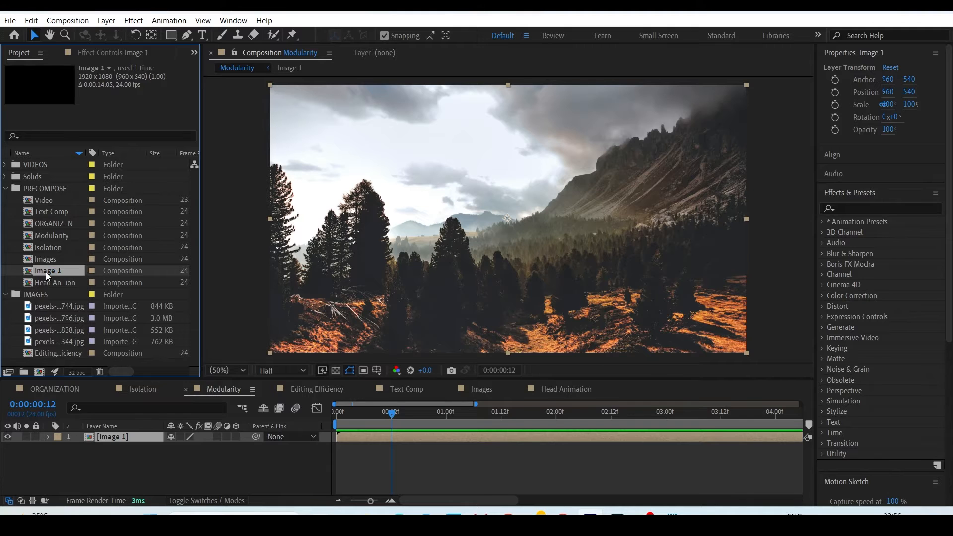
pyautogui.click(32, 21)
pyautogui.click(65, 159)
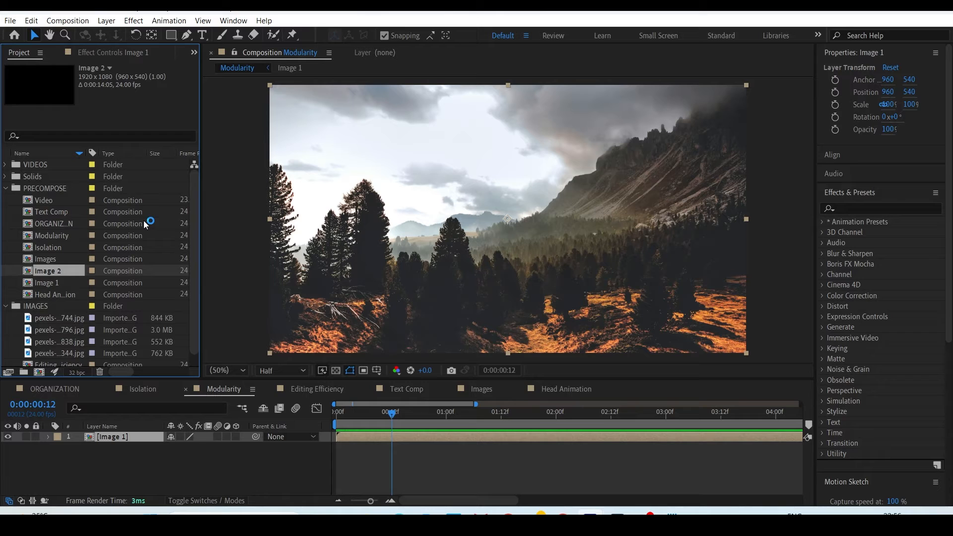
pyautogui.press('Return')
pyautogui.press('Return')
# Duplicate the Image 1 layer in the Modularity timeline.
pyautogui.click(157, 453)
pyautogui.click(109, 437)
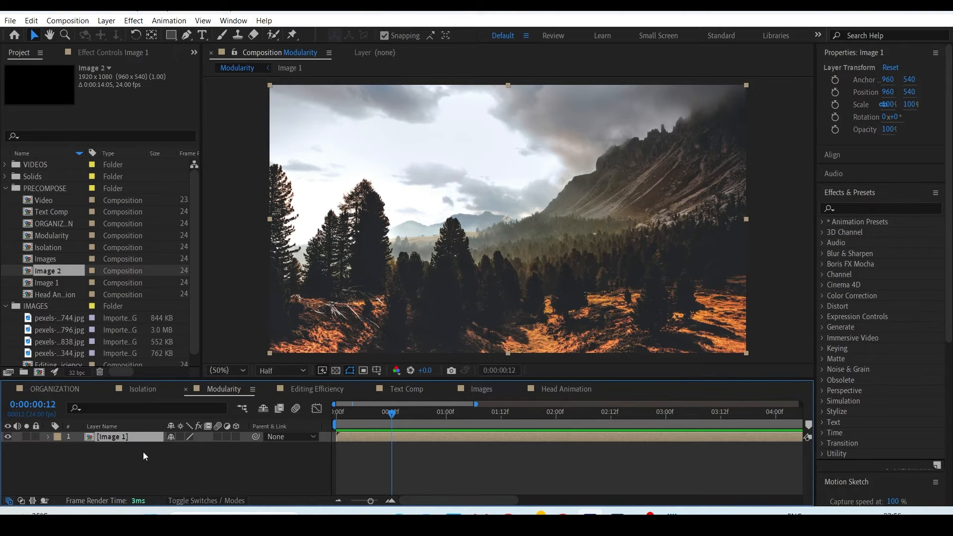
pyautogui.hotkey('ctrl', 'd')
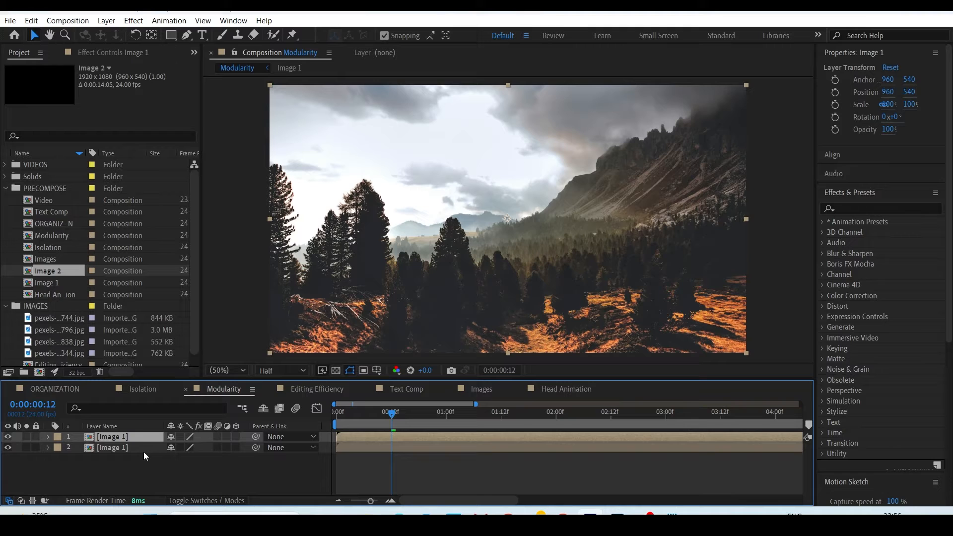
# Inside the Image 1 composition, add the aurora image ending in 3408744.jpg below the mountain layer, hide the mountain layer, and show the aurora layer's Position.
pyautogui.doubleClick(128, 436)
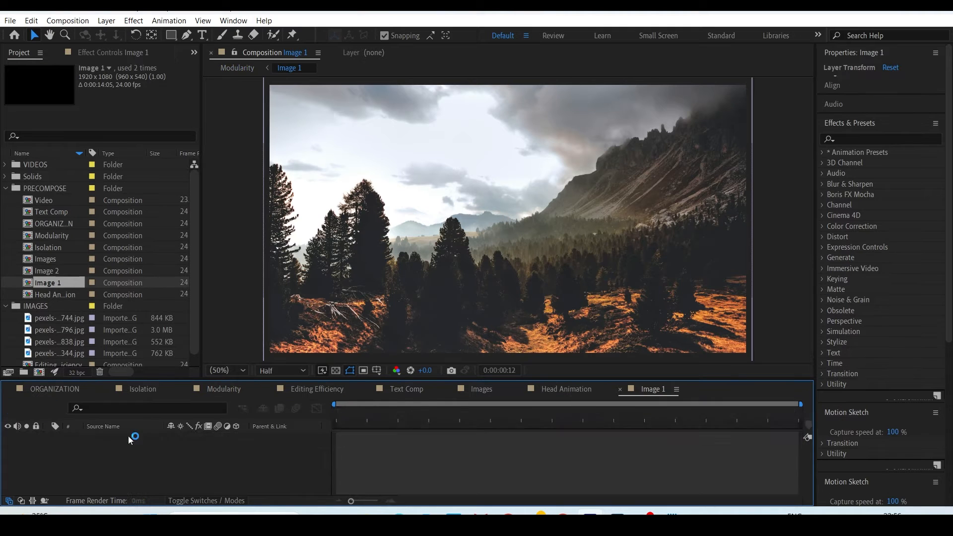
pyautogui.scroll(-1, 60, 287)
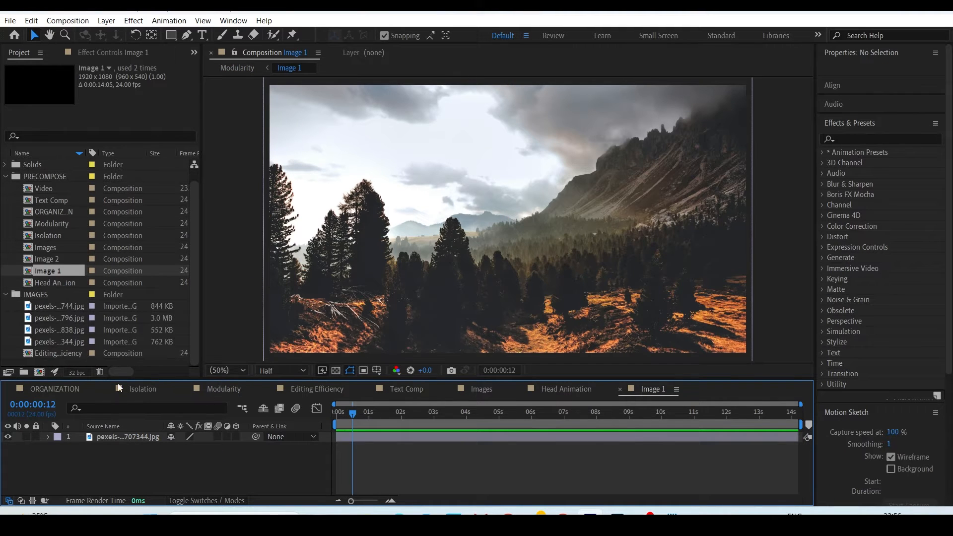
pyautogui.click(64, 308)
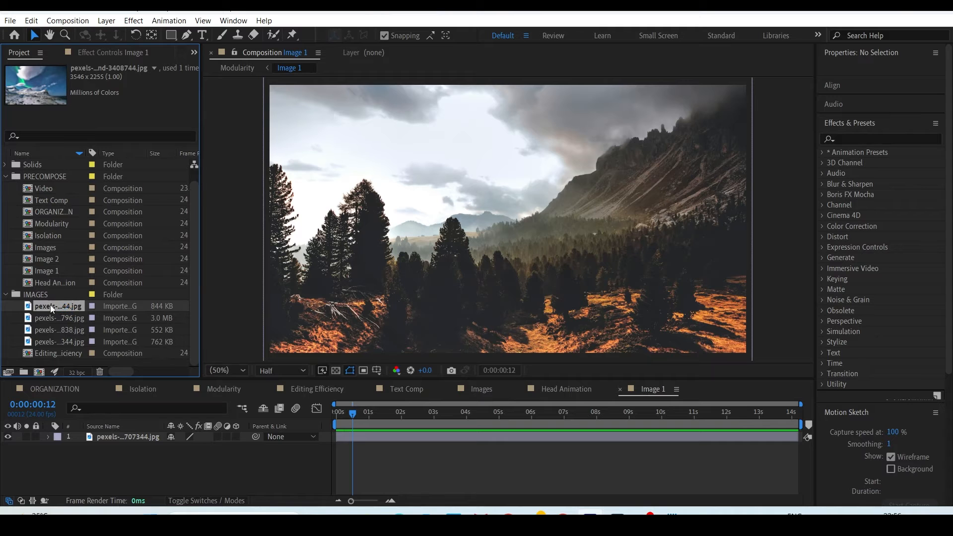
pyautogui.moveTo(49, 305); pyautogui.dragTo(114, 437)
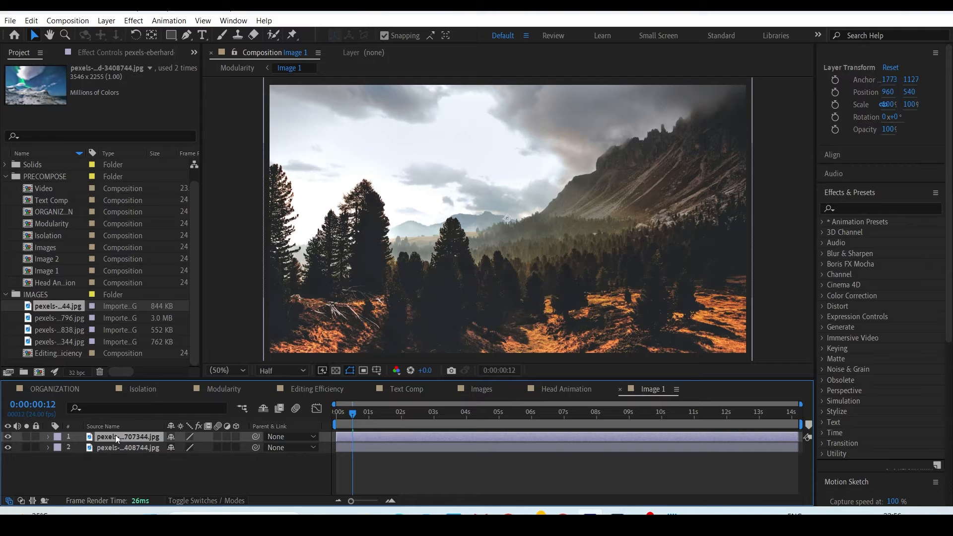
pyautogui.click(7, 438)
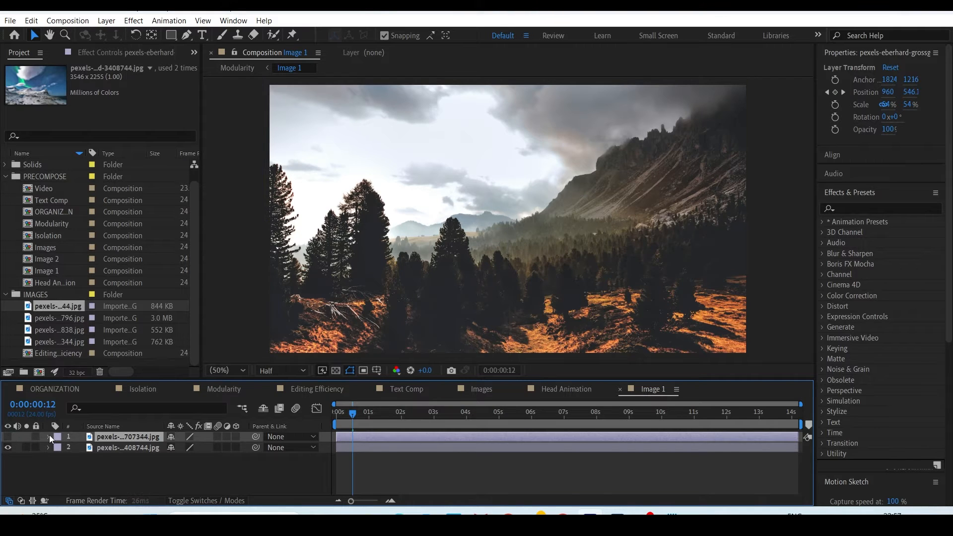
pyautogui.click(92, 449)
pyautogui.press('p')
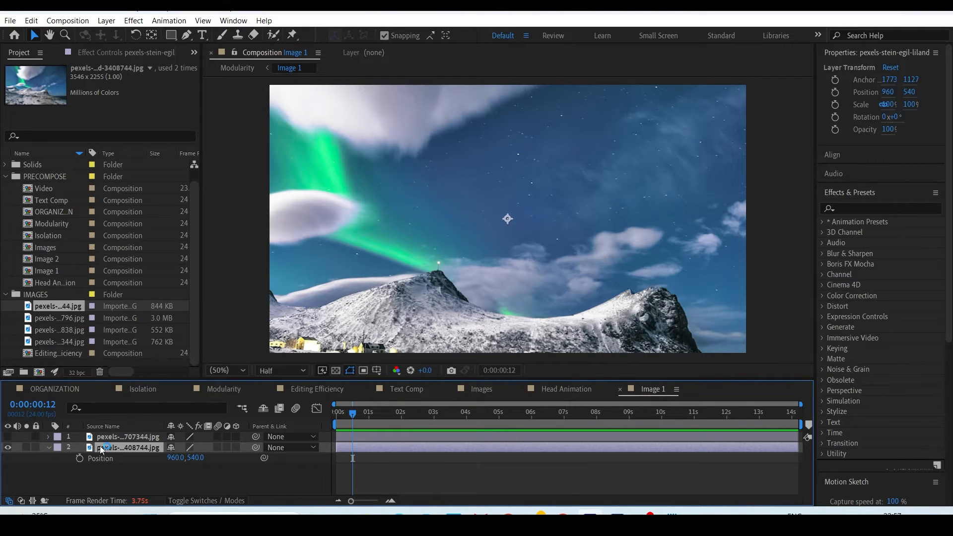
# Return to the Modularity composition, hide the upper Image 1 layer, and compare the two layers that share the Image 1 source.
pyautogui.click(229, 388)
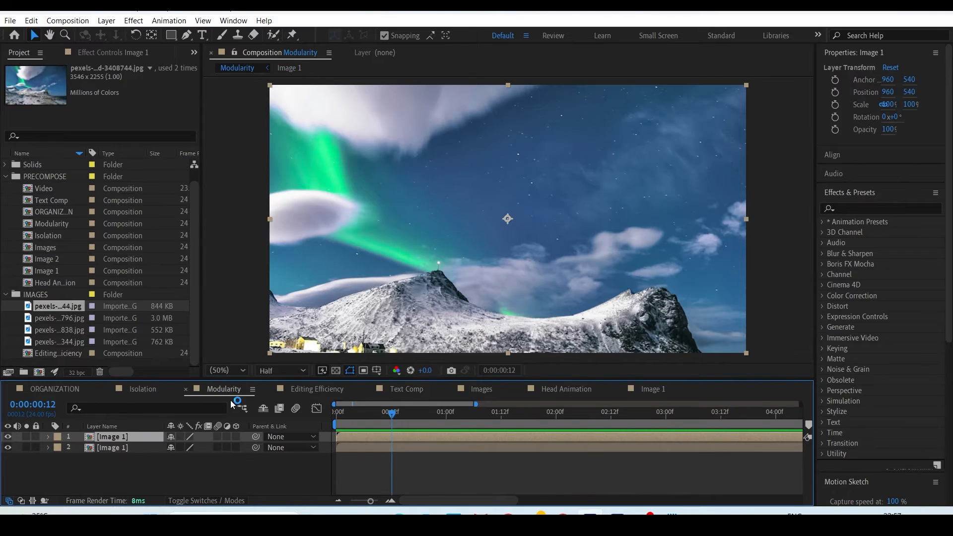
pyautogui.click(8, 437)
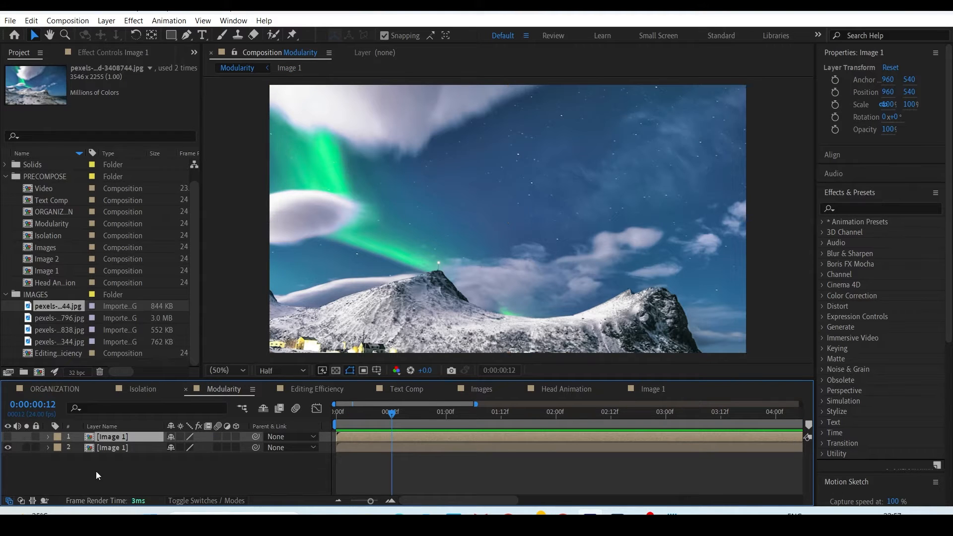
pyautogui.click(123, 447)
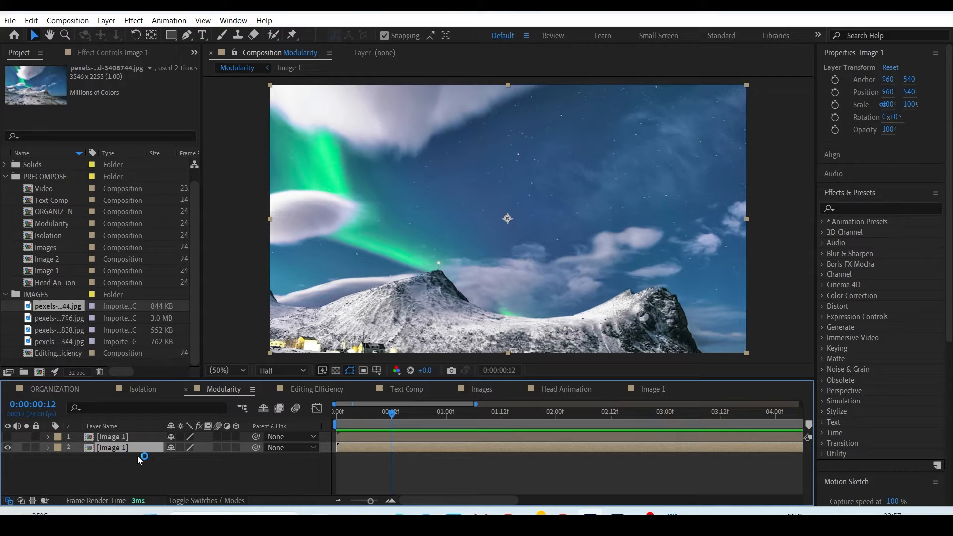
pyautogui.click(151, 474)
pyautogui.click(115, 449)
pyautogui.moveTo(174, 469); pyautogui.dragTo(96, 428)
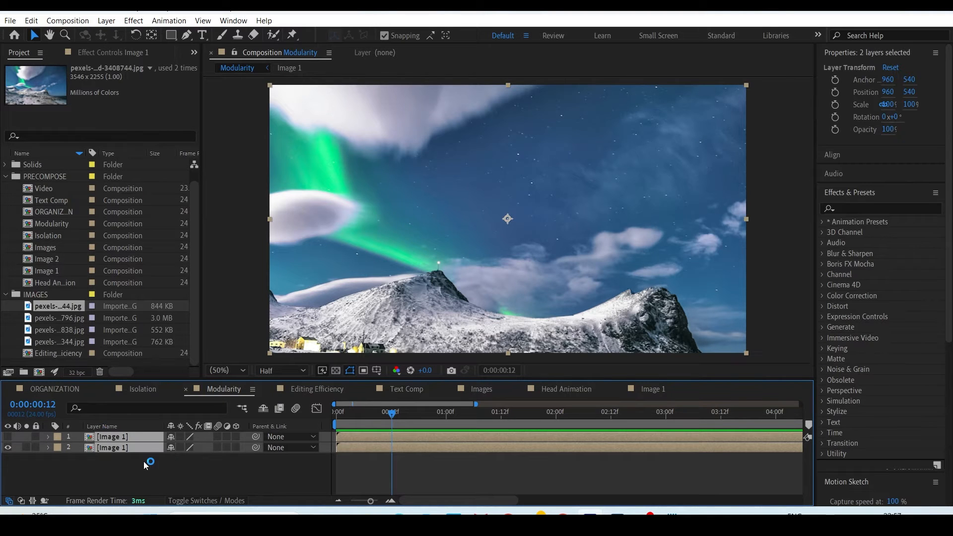
pyautogui.click(125, 457)
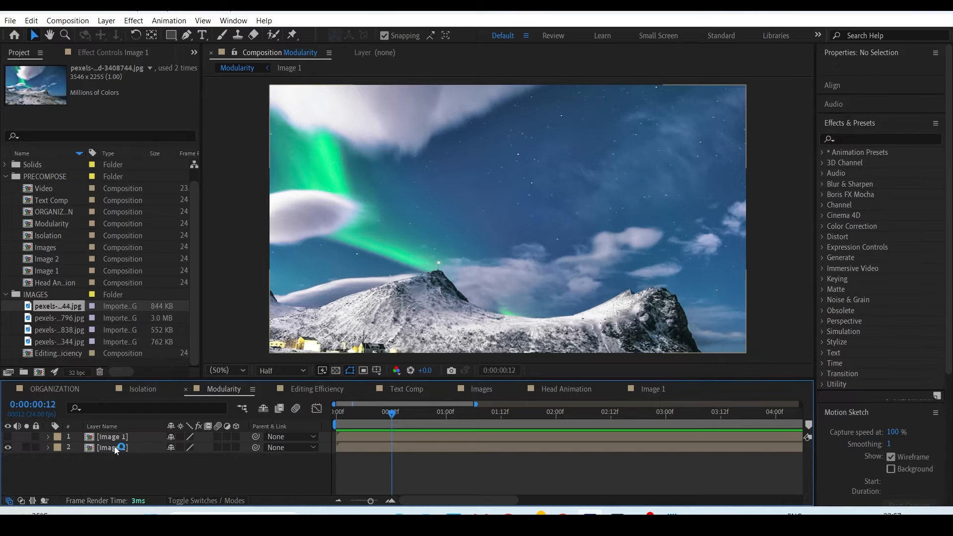
pyautogui.click(115, 448)
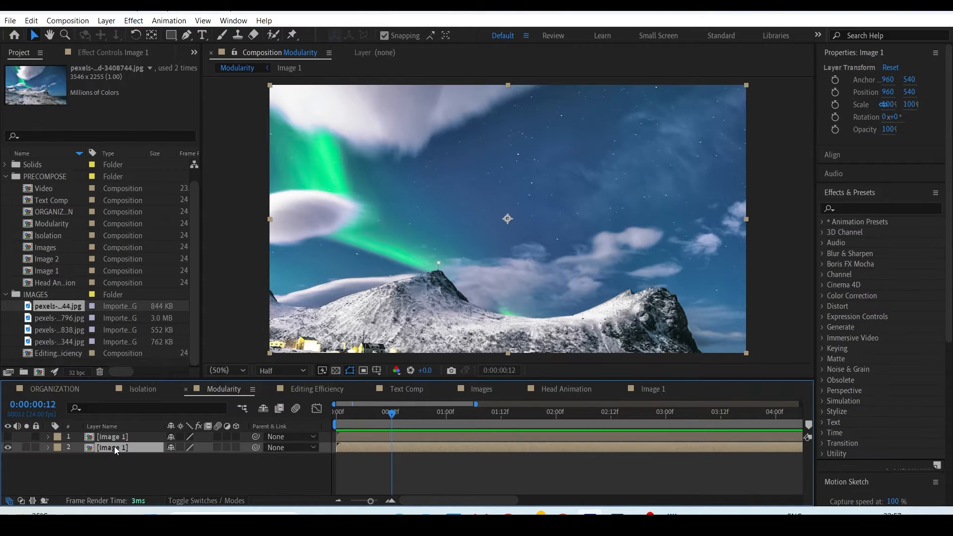
pyautogui.click(119, 438)
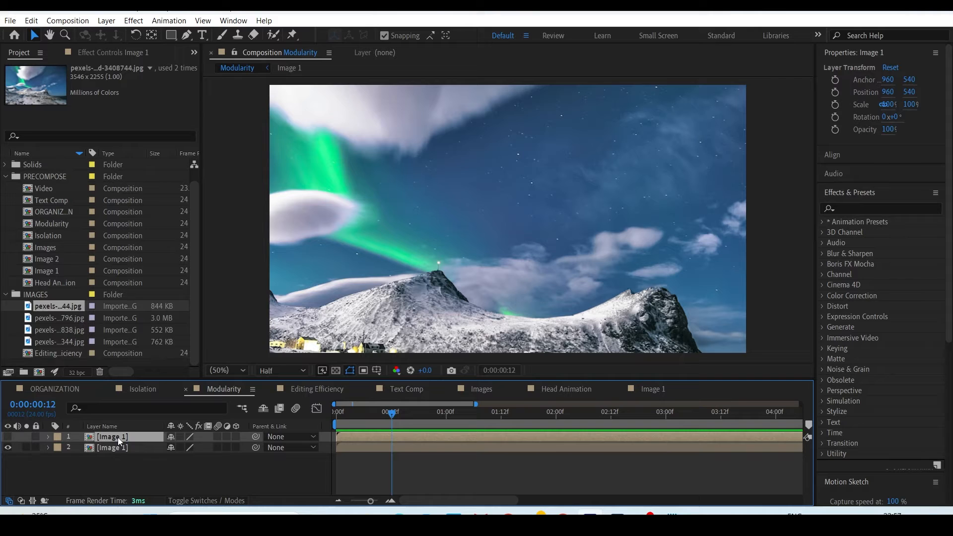
pyautogui.click(117, 449)
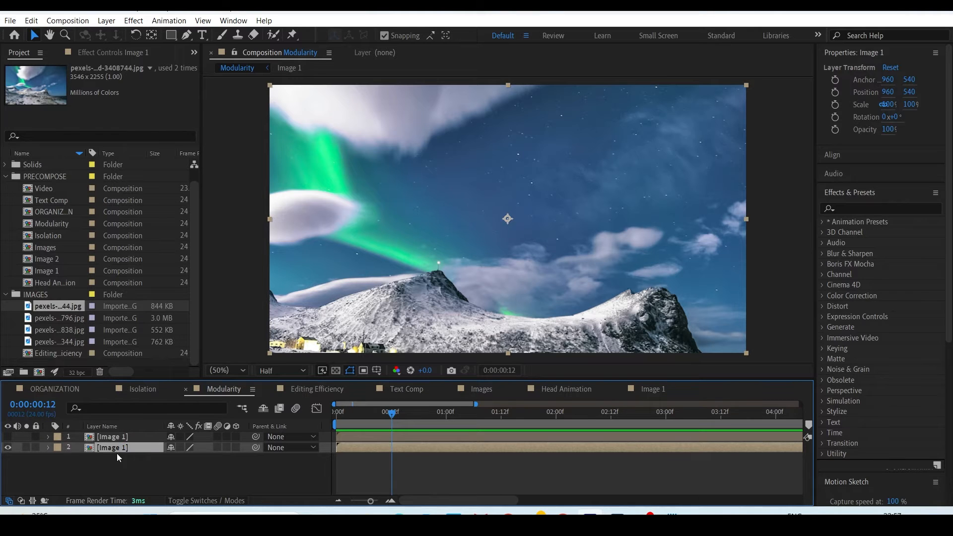
pyautogui.click(125, 463)
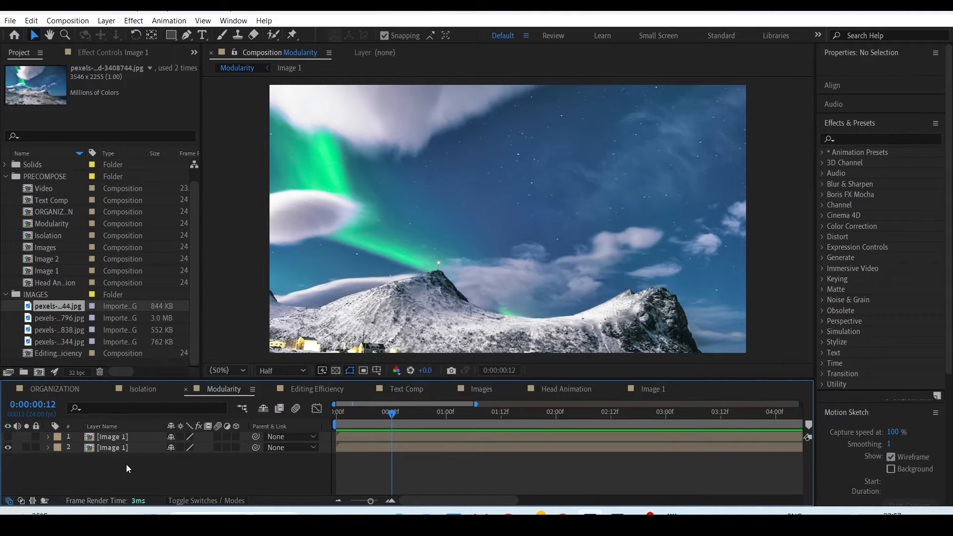
pyautogui.click(114, 447)
pyautogui.click(120, 438)
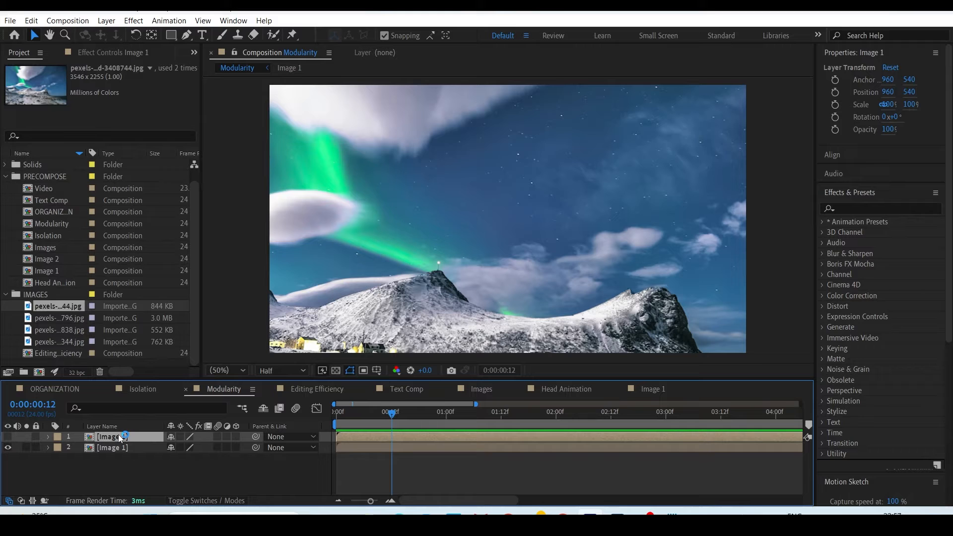
# Undo the visibility changes, the added aurora image, and the duplication of the Image 1 layer.
pyautogui.hotkey('ctrl', 'z')
pyautogui.hotkey('ctrl', 'z')
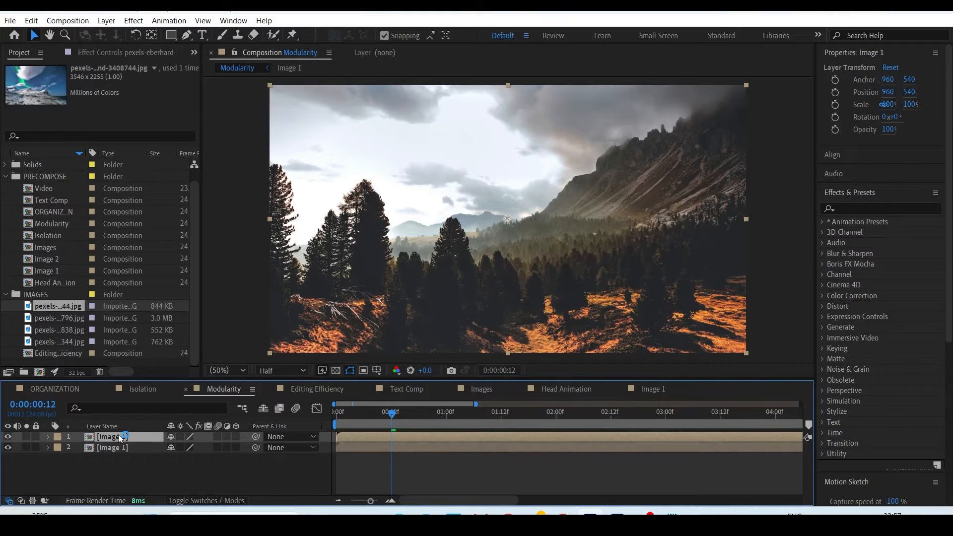
pyautogui.hotkey('ctrl', 'z')
pyautogui.click(115, 436)
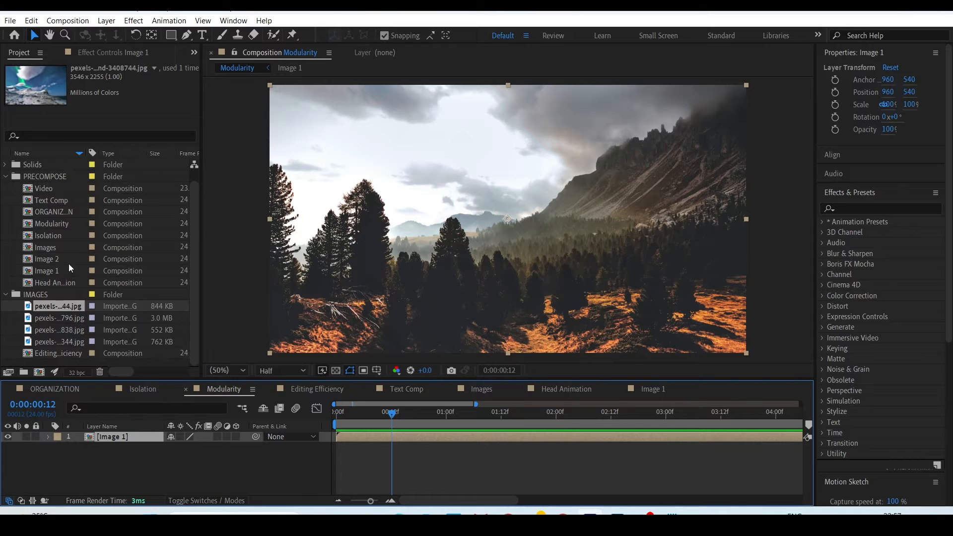
# Add the Image 2 composition above the Image 1 layer in the Modularity timeline.
pyautogui.click(51, 263)
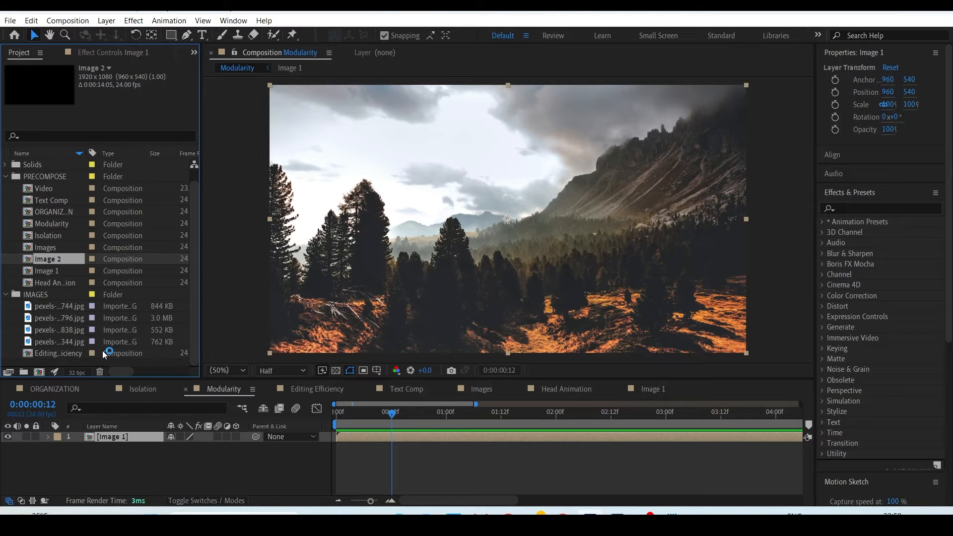
pyautogui.click(56, 271)
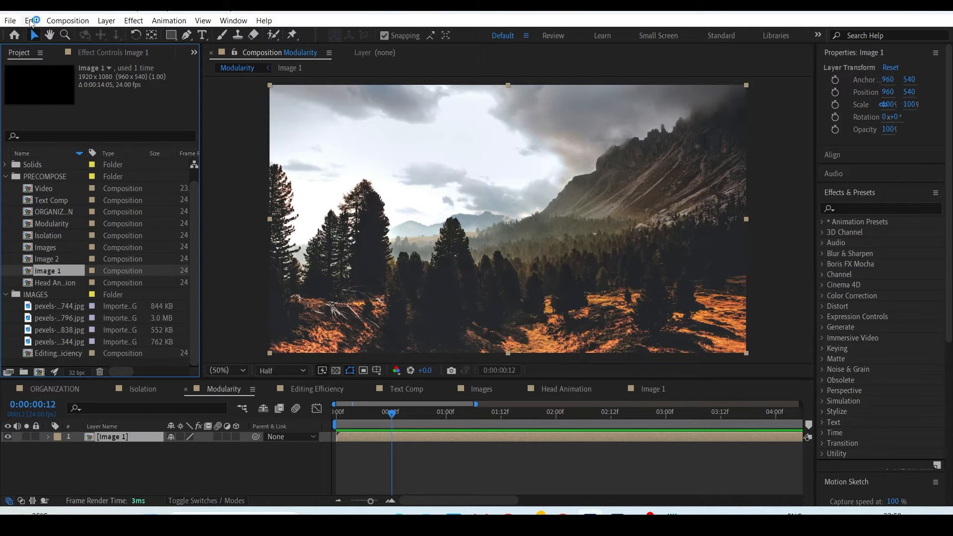
pyautogui.moveTo(48, 257); pyautogui.dragTo(110, 437)
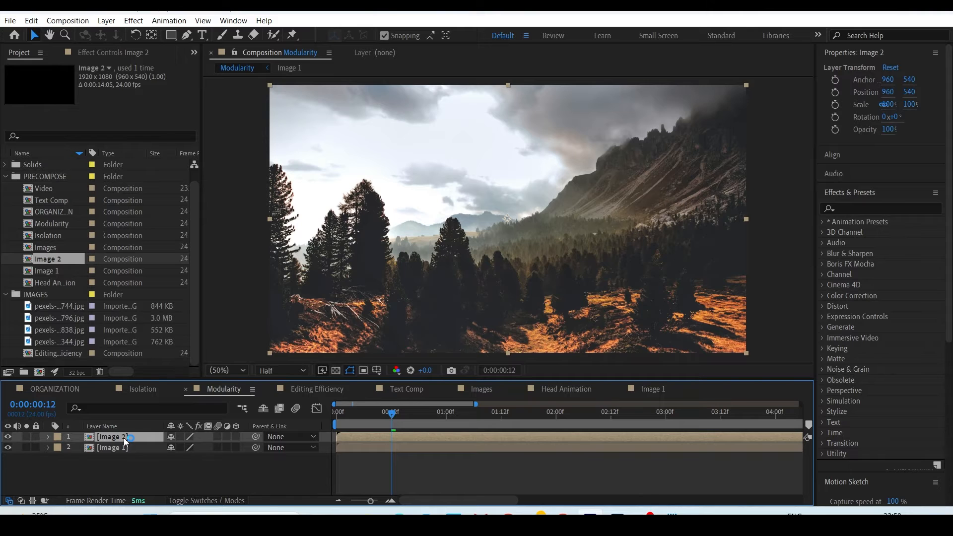
# Inside the Image 2 composition, replace the mountain forest layer's source with the aurora image ending in 3408744.jpg.
pyautogui.doubleClick(124, 438)
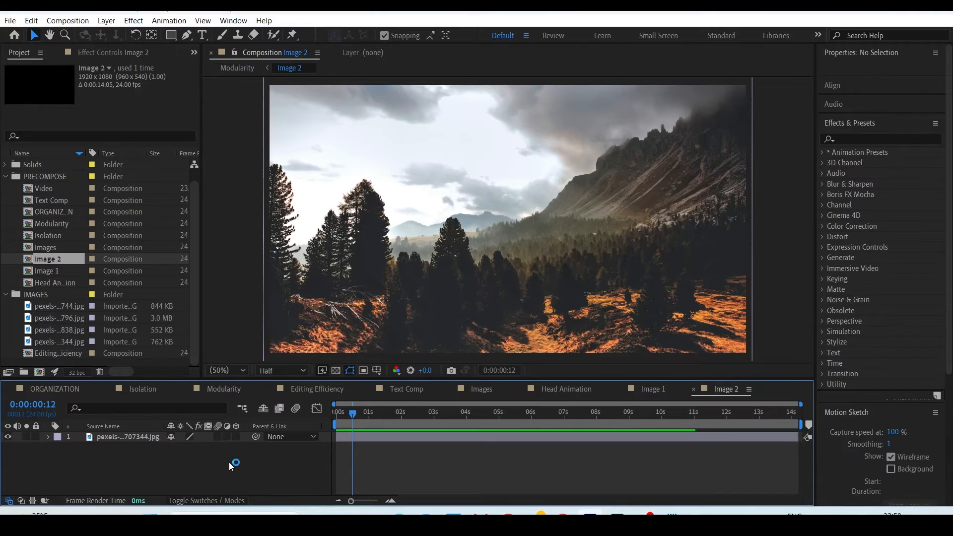
pyautogui.click(117, 439)
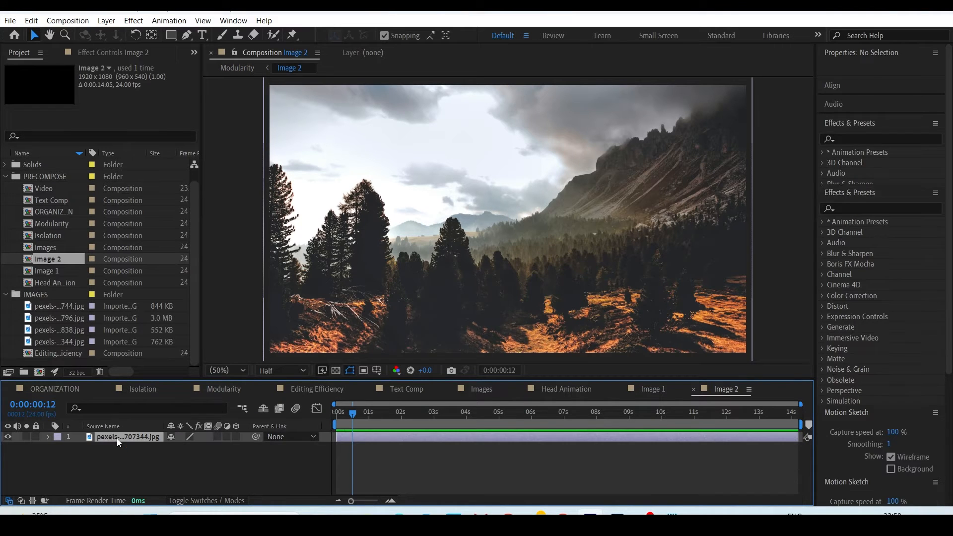
pyautogui.click(59, 318)
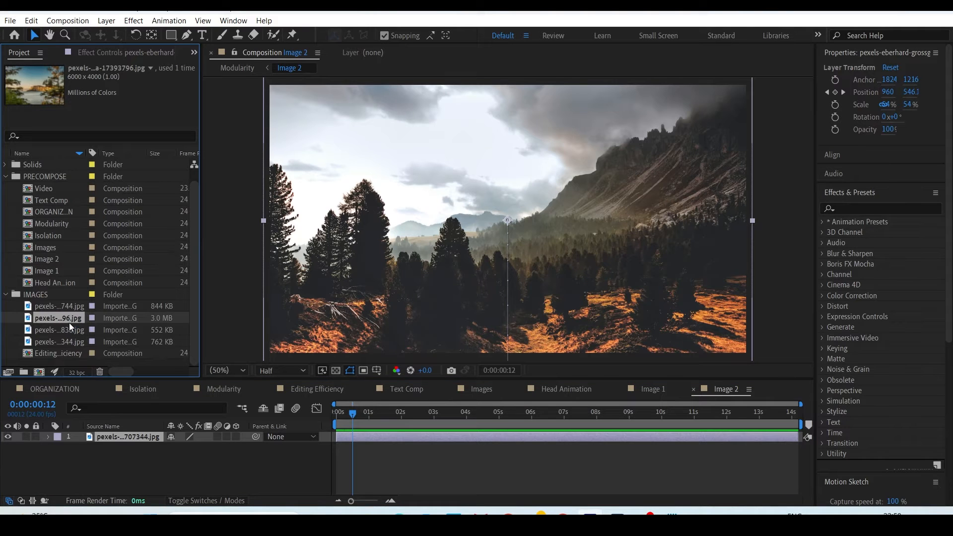
pyautogui.click(122, 438)
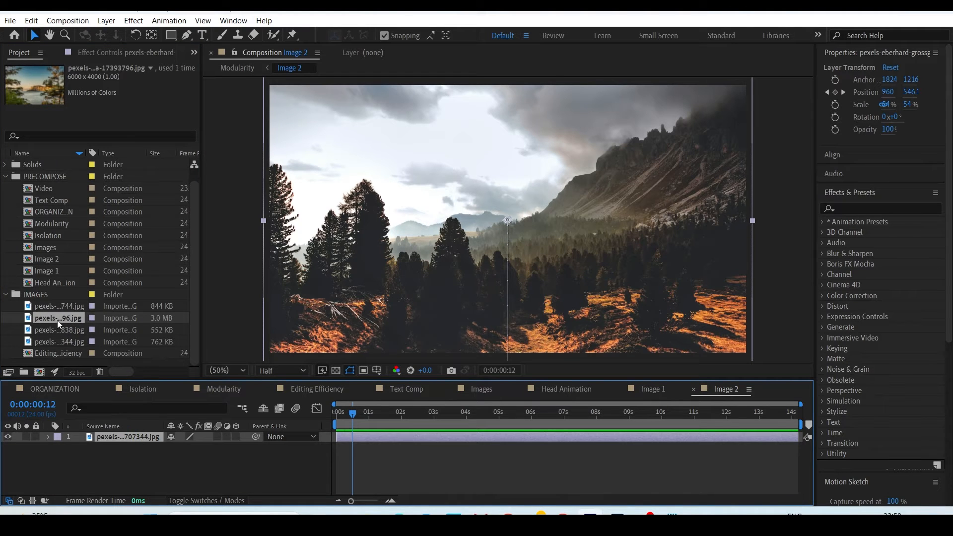
pyautogui.click(67, 309)
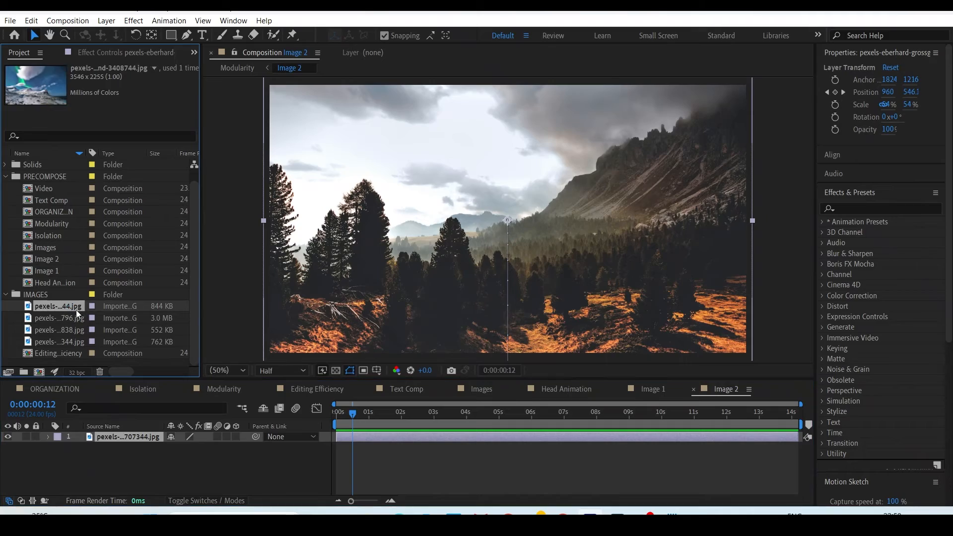
pyautogui.moveTo(48, 310); pyautogui.dragTo(109, 436)
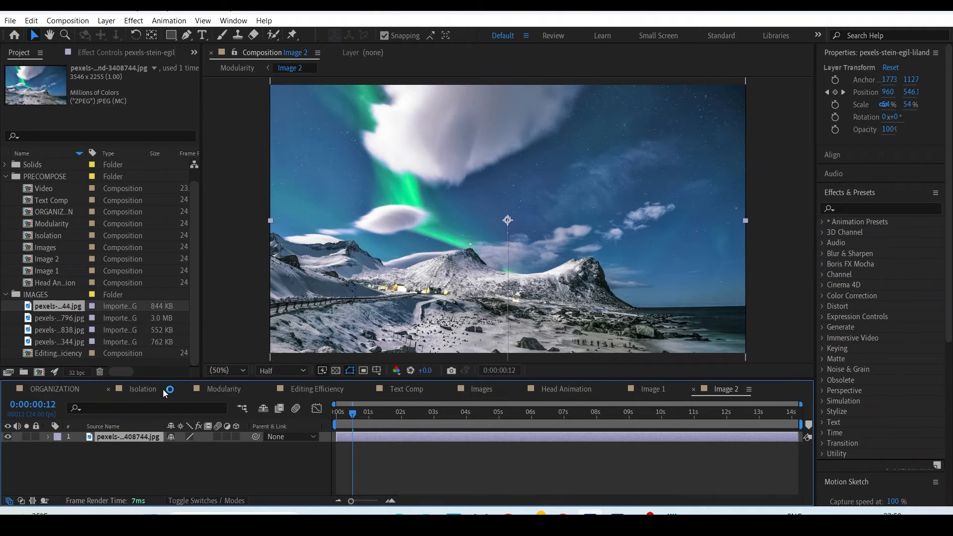
# Return to the Modularity composition, toggle the Image 2 layer's visibility to compare both images, and preview from the start.
pyautogui.click(224, 392)
pyautogui.click(37, 468)
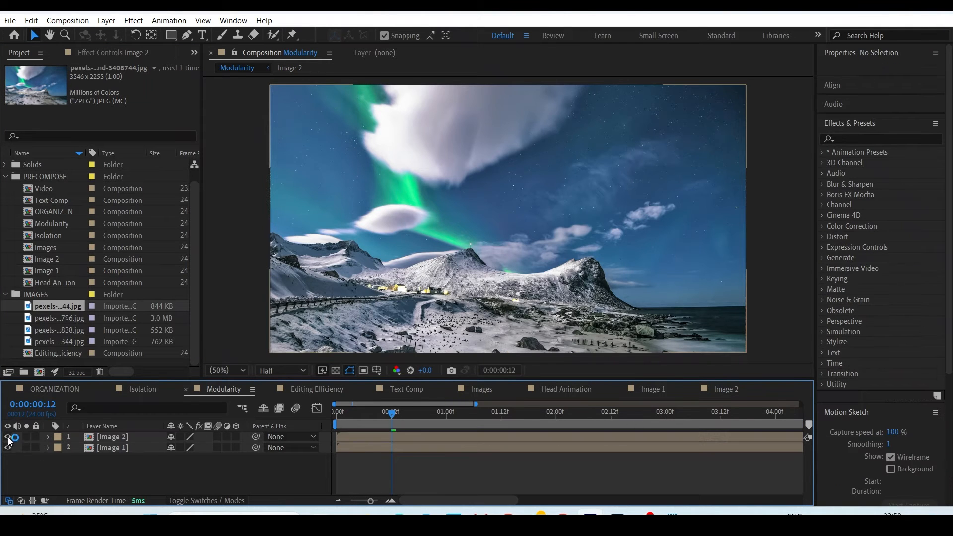
pyautogui.click(8, 437)
pyautogui.click(8, 437)
pyautogui.press('Home')
pyautogui.press('space')
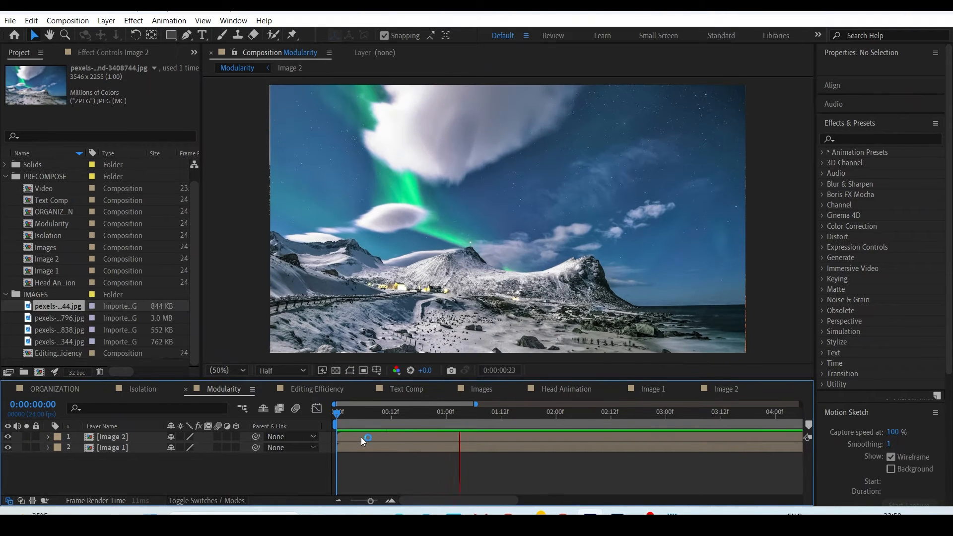
# Shift the Image 2 layer later in the Modularity timeline to start about 9 frames in, and check the overlap at 0:00:01:02.
pyautogui.moveTo(359, 439); pyautogui.dragTo(288, 420)
pyautogui.press('space')
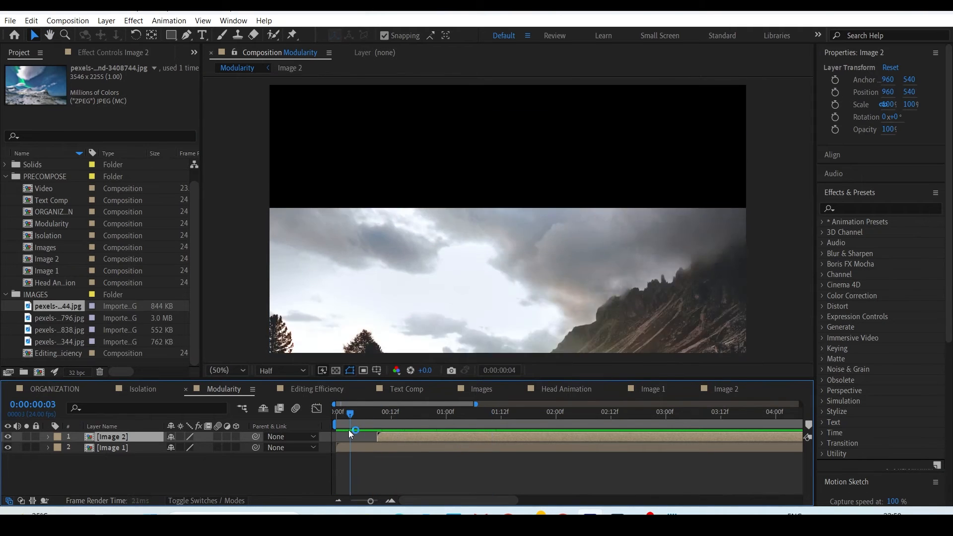
pyautogui.click(456, 420)
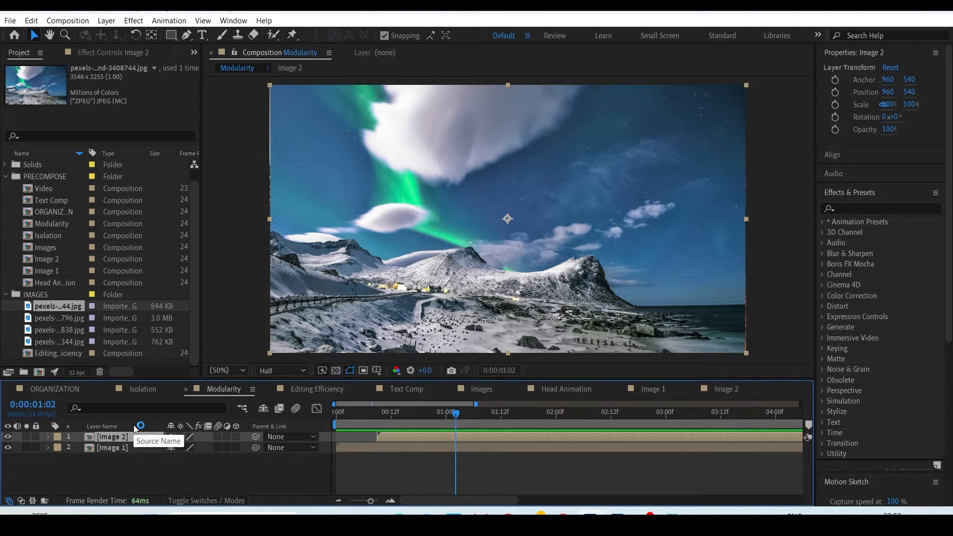
pyautogui.click(124, 440)
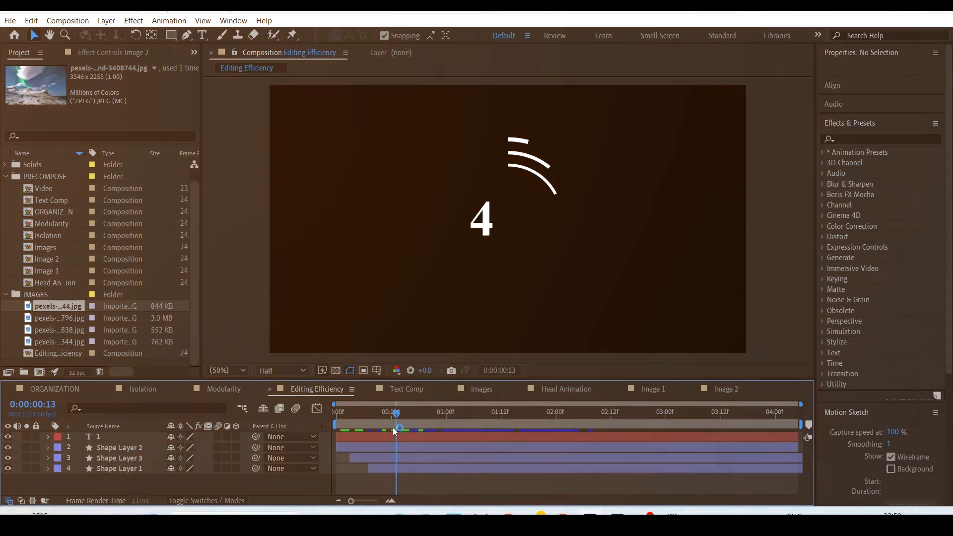
# Scrub through the Editing Efficiency composition's counter animation and inspect the rings of Shape Layer 2 and Shape Layer 3.
pyautogui.moveTo(393, 428); pyautogui.dragTo(543, 437)
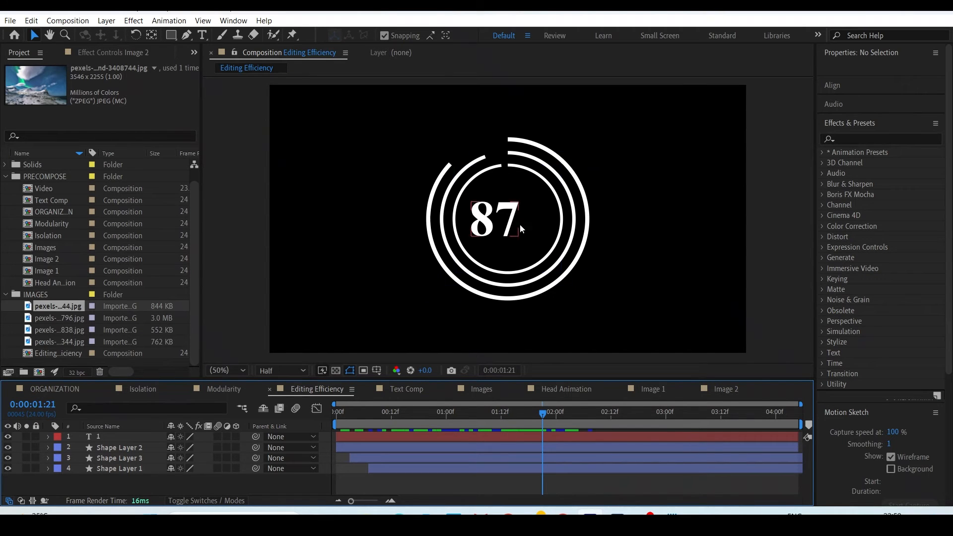
pyautogui.moveTo(405, 414); pyautogui.dragTo(488, 416)
pyautogui.click(555, 193)
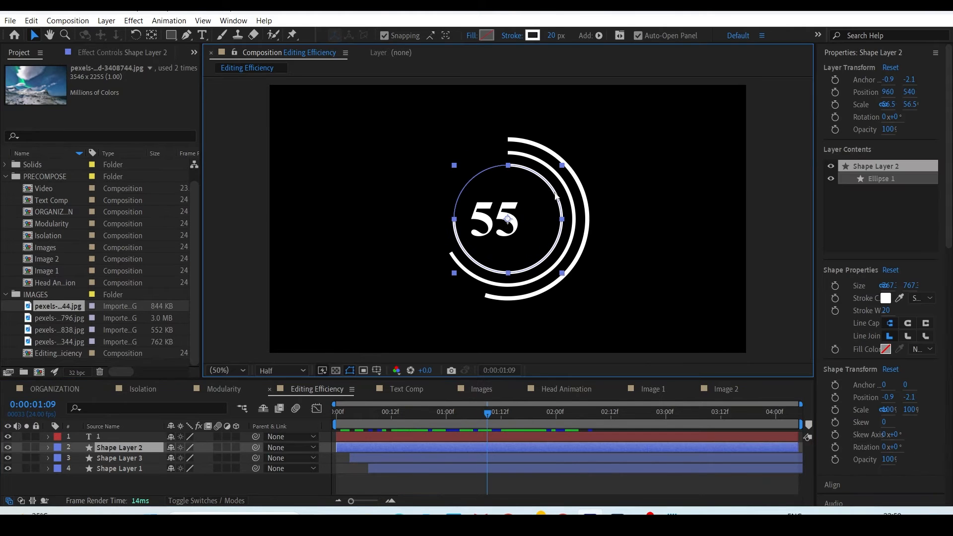
pyautogui.keyDown('ctrl'); pyautogui.click(132, 459); pyautogui.keyUp('ctrl')
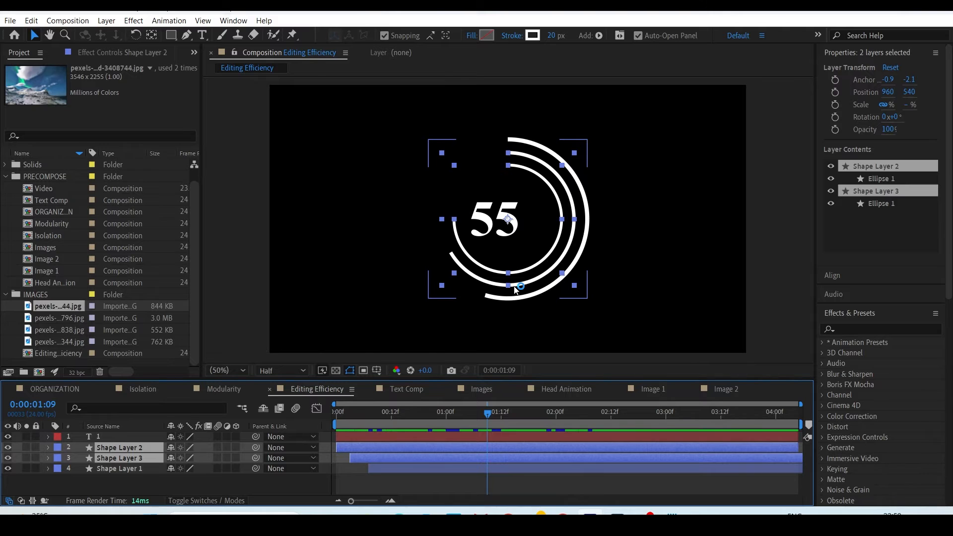
pyautogui.click(141, 484)
pyautogui.click(130, 458)
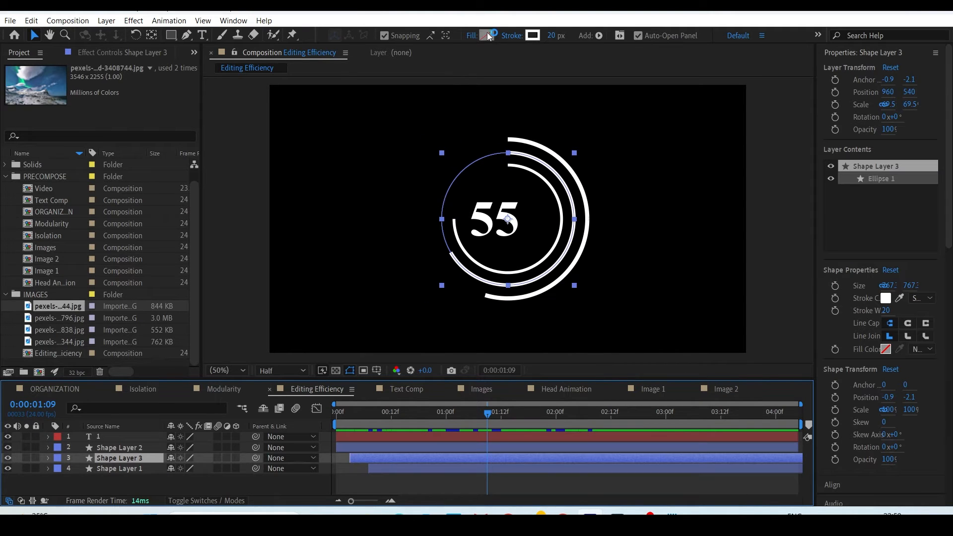
pyautogui.click(488, 35)
pyautogui.click(776, 230)
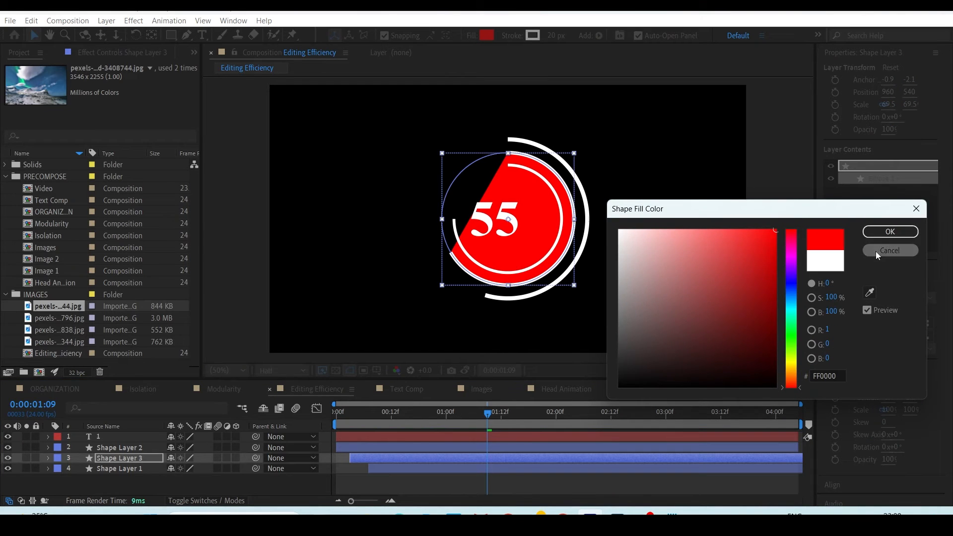
pyautogui.click(876, 252)
# Try a red FF0000 stroke on Shape Layer 3 alone, and undo the colour change.
pyautogui.click(533, 35)
pyautogui.click(775, 230)
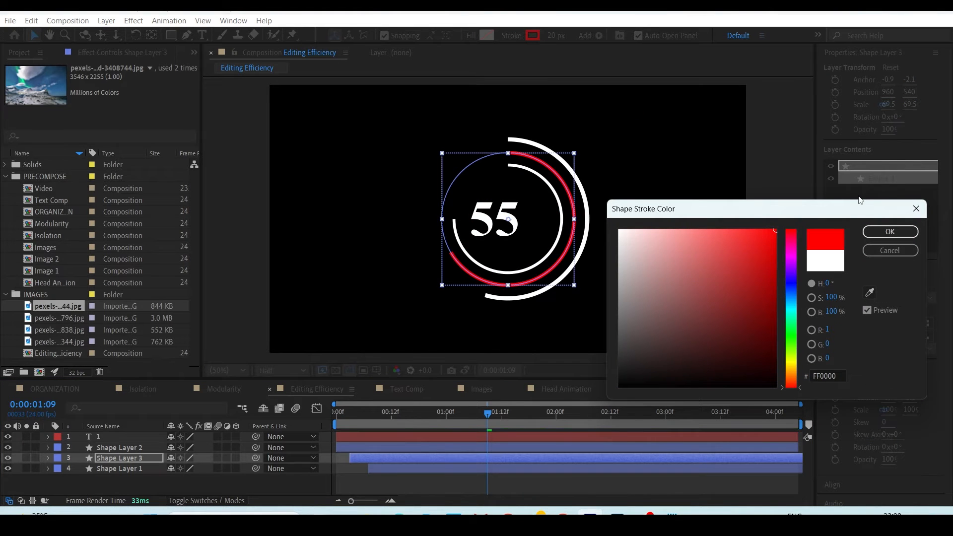
pyautogui.click(875, 231)
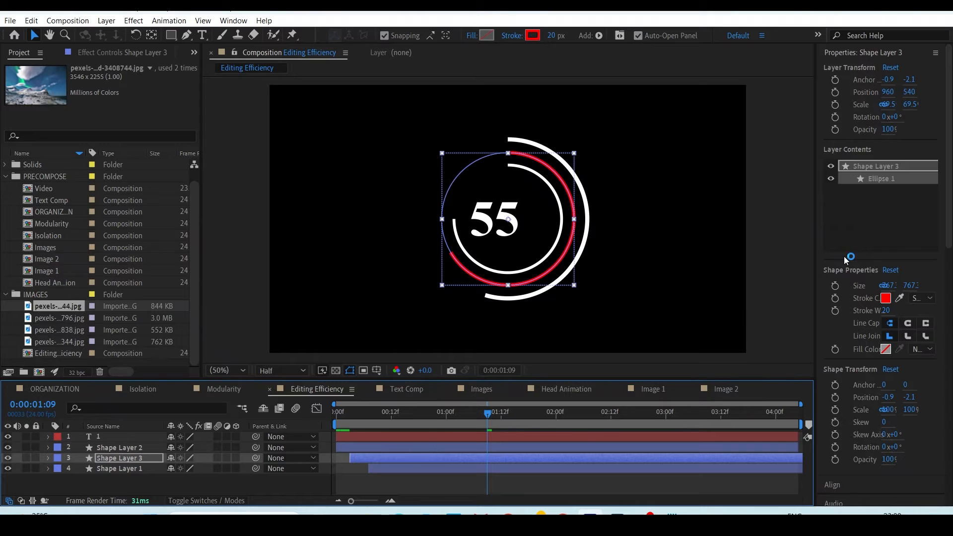
pyautogui.hotkey('ctrl', 'z')
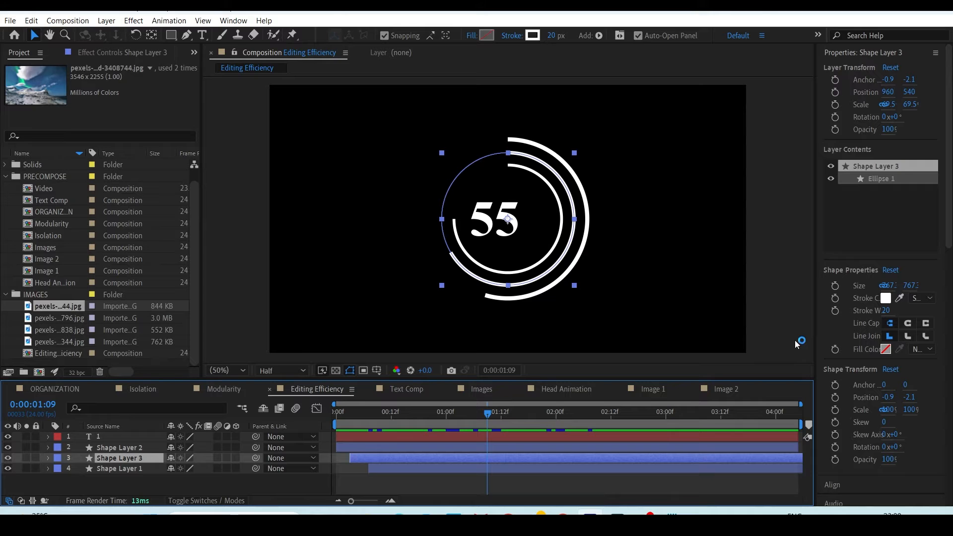
# Pre-compose Shape Layer 2 and Shape Layer 3 into a new composition named circle, moving all attributes into it.
pyautogui.keyDown('ctrl'); pyautogui.click(119, 450); pyautogui.keyUp('ctrl')
pyautogui.click(120, 452)
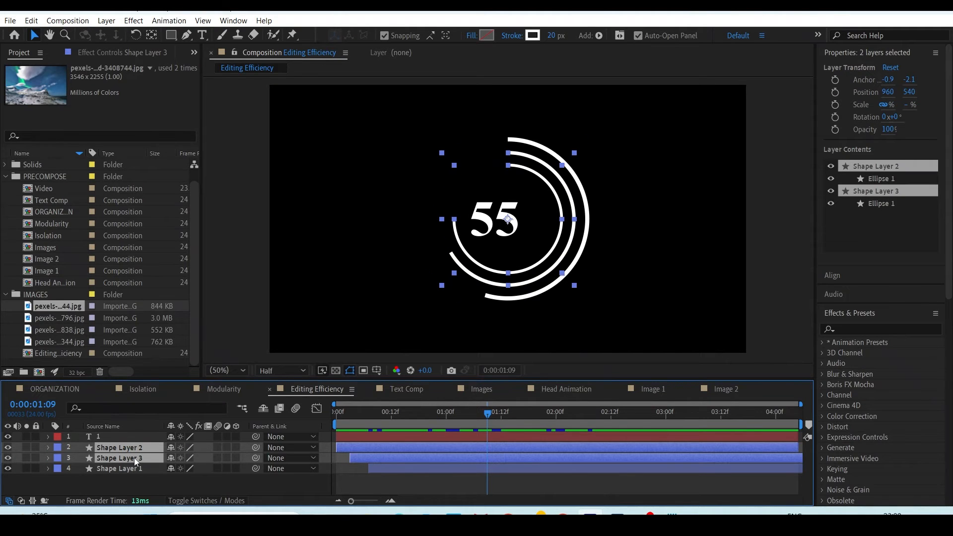
pyautogui.rightClick(134, 464)
pyautogui.click(178, 381)
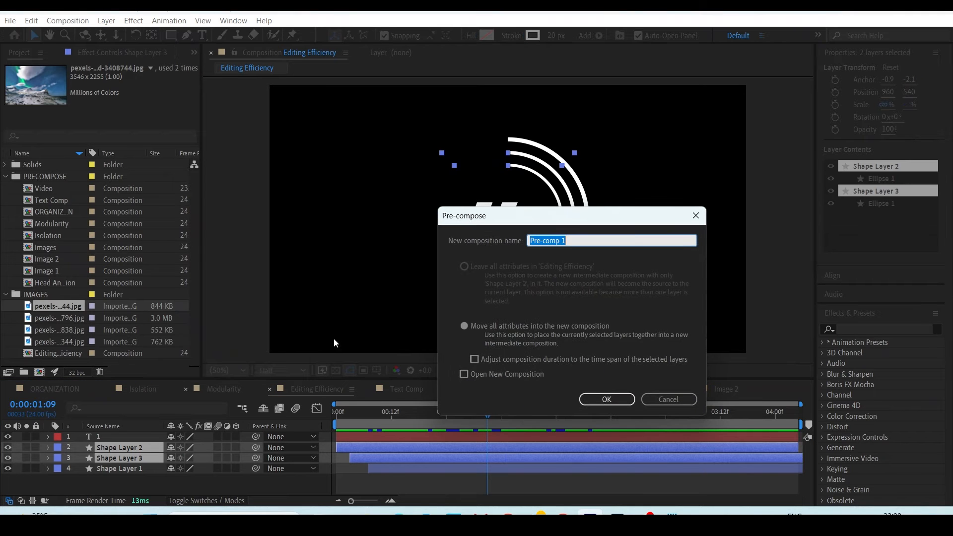
pyautogui.write('Shape')
pyautogui.press('BackSpace')
pyautogui.press('BackSpace')
pyautogui.press('BackSpace')
pyautogui.press('BackSpace')
pyautogui.press('BackSpace')
pyautogui.write('circle')
pyautogui.click(628, 398)
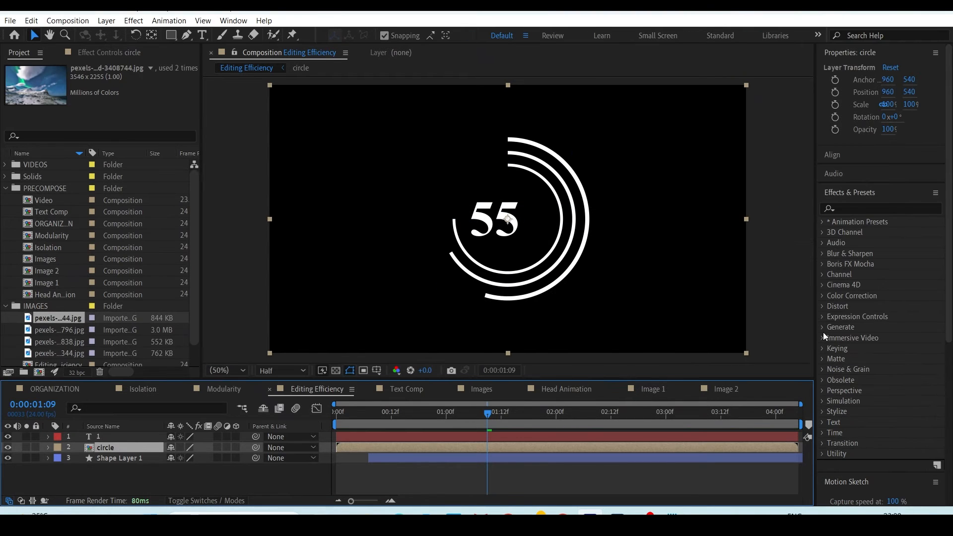
# Find the Fill effect and apply it to the circle pre-comp layer.
pyautogui.click(865, 209)
pyautogui.write('fill')
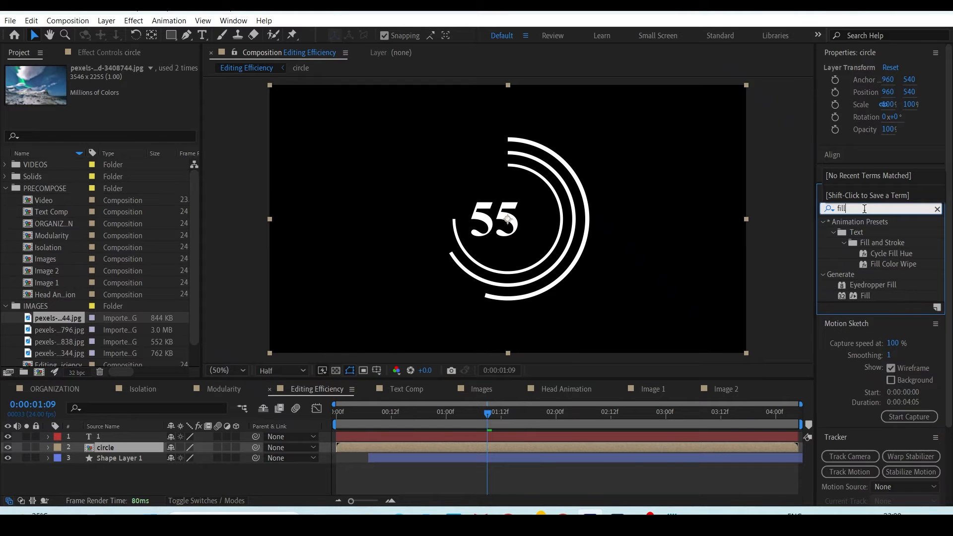
pyautogui.moveTo(865, 296); pyautogui.dragTo(105, 449)
# Keyframe the circle layer's Fill Color as white FFFFFF at 0:00:00:00.
pyautogui.moveTo(407, 415); pyautogui.dragTo(332, 431)
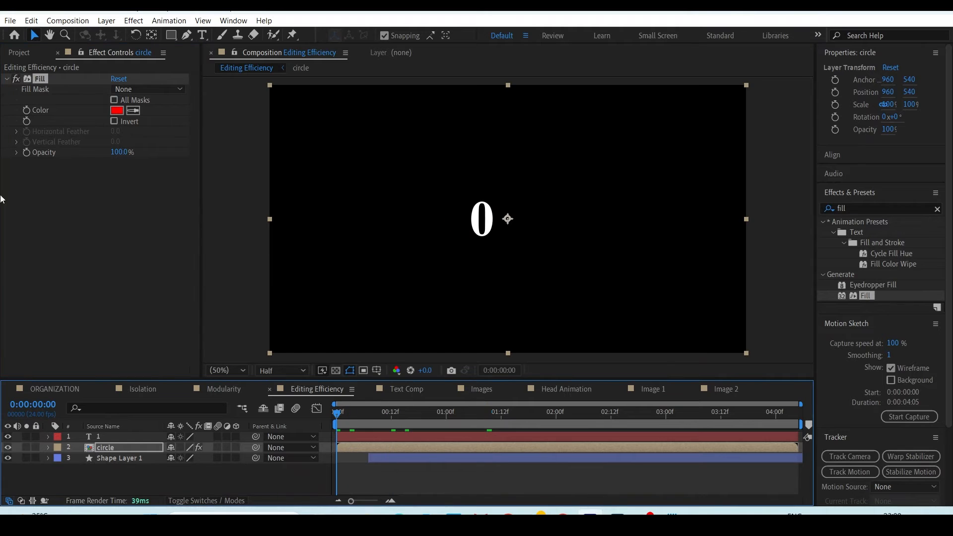
pyautogui.click(32, 112)
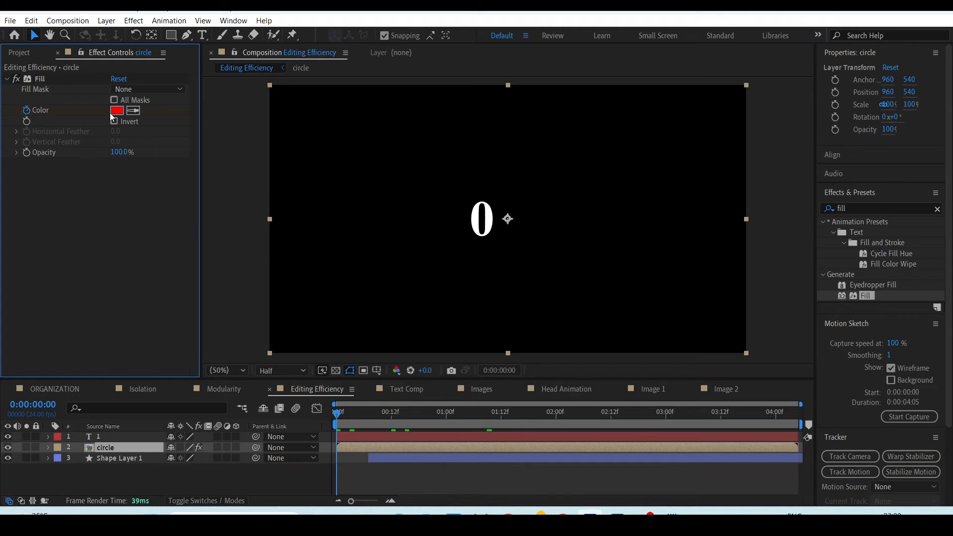
pyautogui.click(118, 110)
pyautogui.write('ffffff')
pyautogui.click(888, 233)
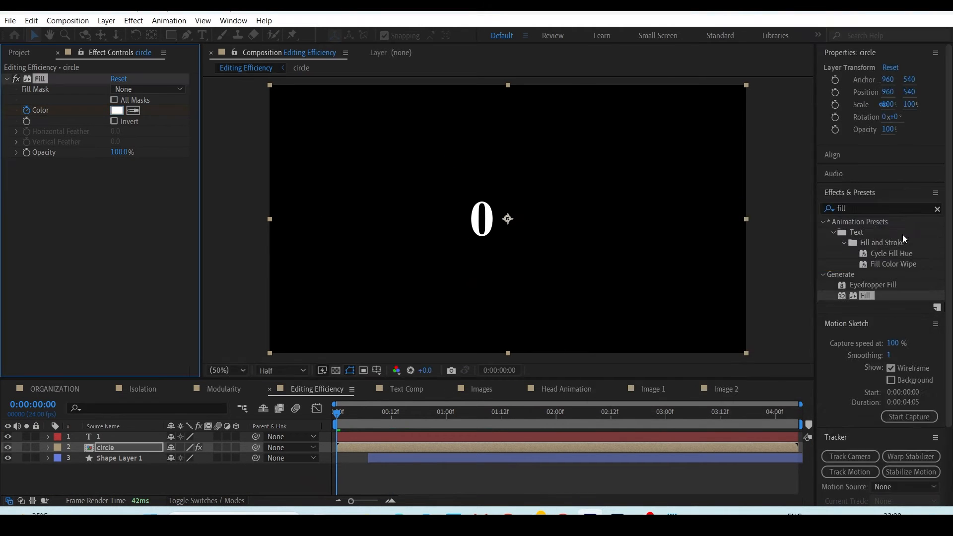
# Add a second Fill Color keyframe at 0:00:01:01 on the circle layer, using bright green 30FF00.
pyautogui.moveTo(477, 416); pyautogui.dragTo(450, 417)
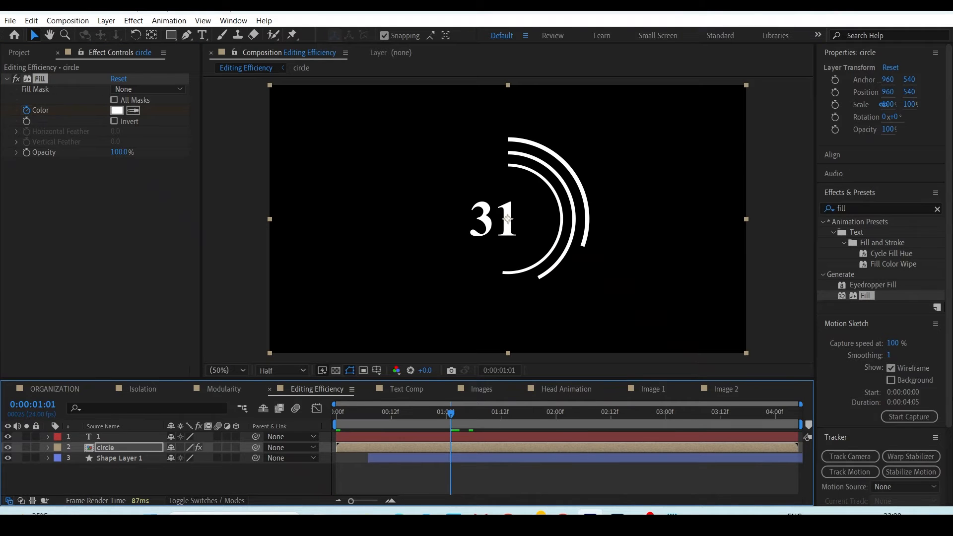
pyautogui.click(117, 110)
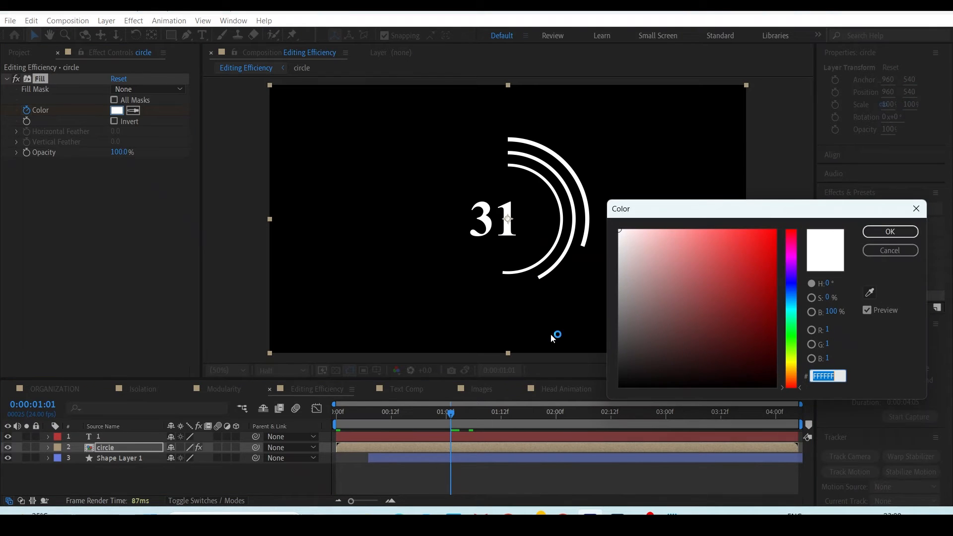
pyautogui.click(792, 364)
pyautogui.moveTo(791, 364); pyautogui.dragTo(788, 340)
pyautogui.moveTo(735, 296); pyautogui.dragTo(814, 146)
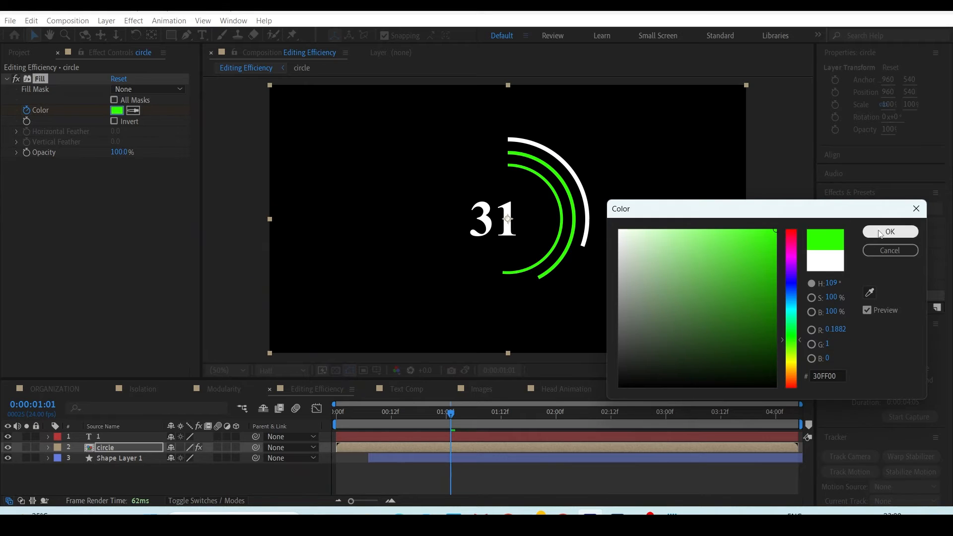
pyautogui.click(880, 232)
# Preview the circle layer's colour animation from the start up to 0:00:02:00.
pyautogui.moveTo(355, 416); pyautogui.dragTo(313, 419)
pyautogui.press('space')
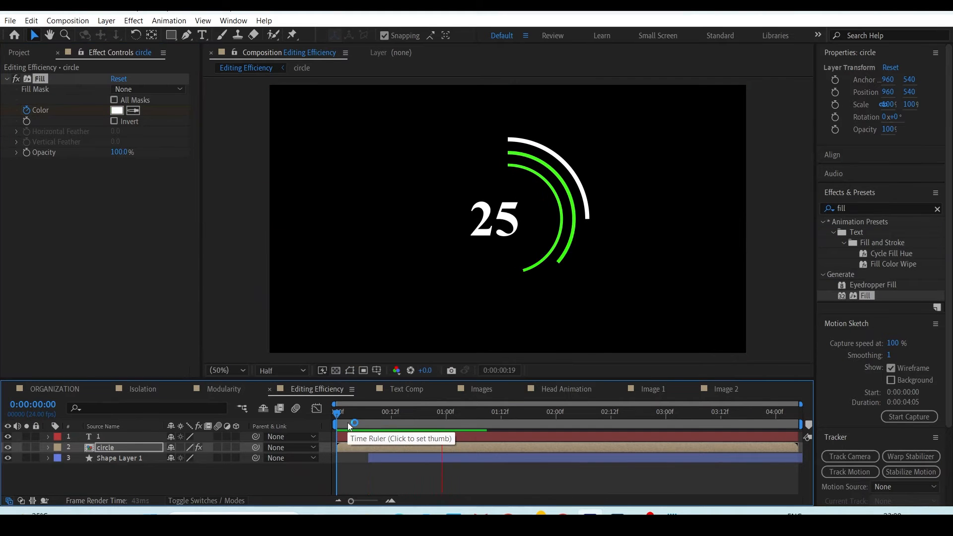
pyautogui.press('space')
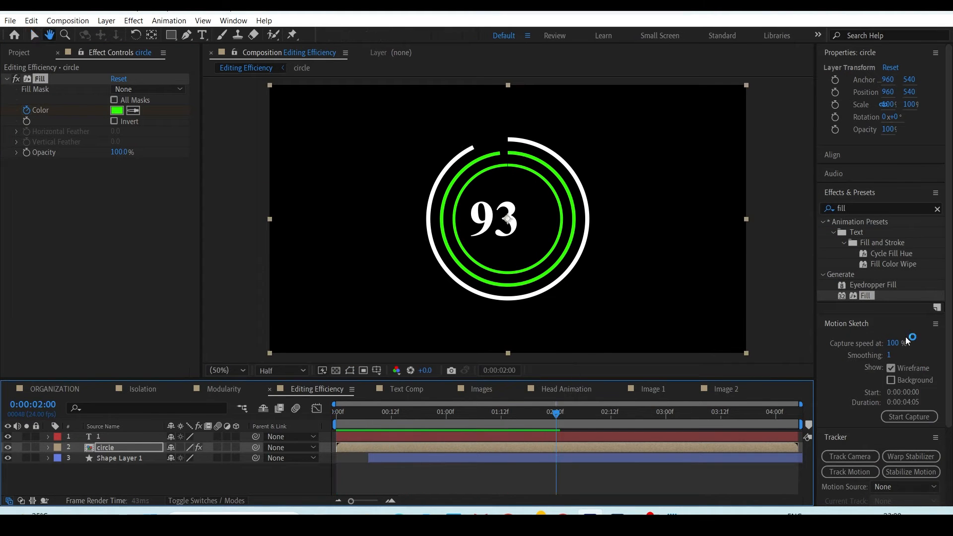
# Apply Gaussian Blur to the circle layer and keyframe its Blurriness at 0 on frame 0:00:00:00.
pyautogui.click(865, 212)
pyautogui.write('gaus')
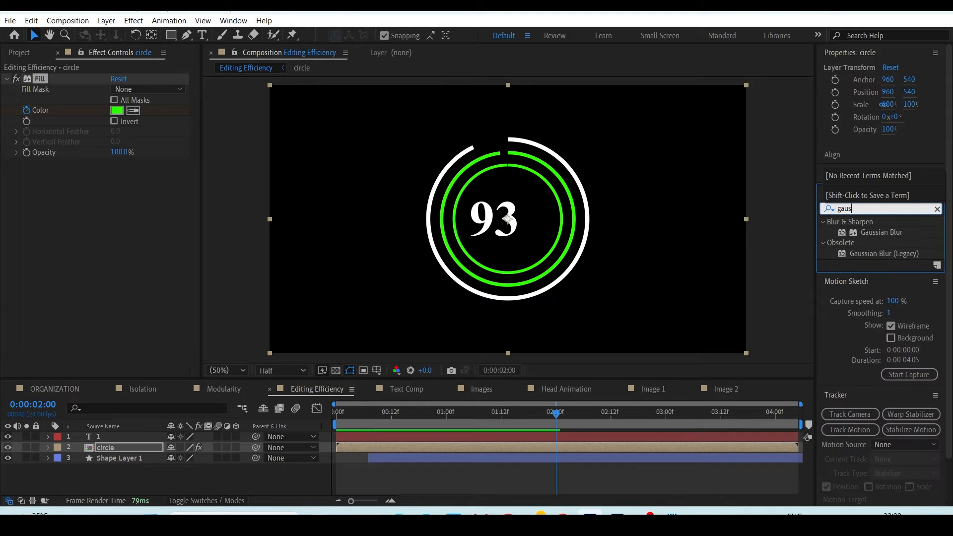
pyautogui.moveTo(882, 233); pyautogui.dragTo(29, 246)
pyautogui.click(339, 412)
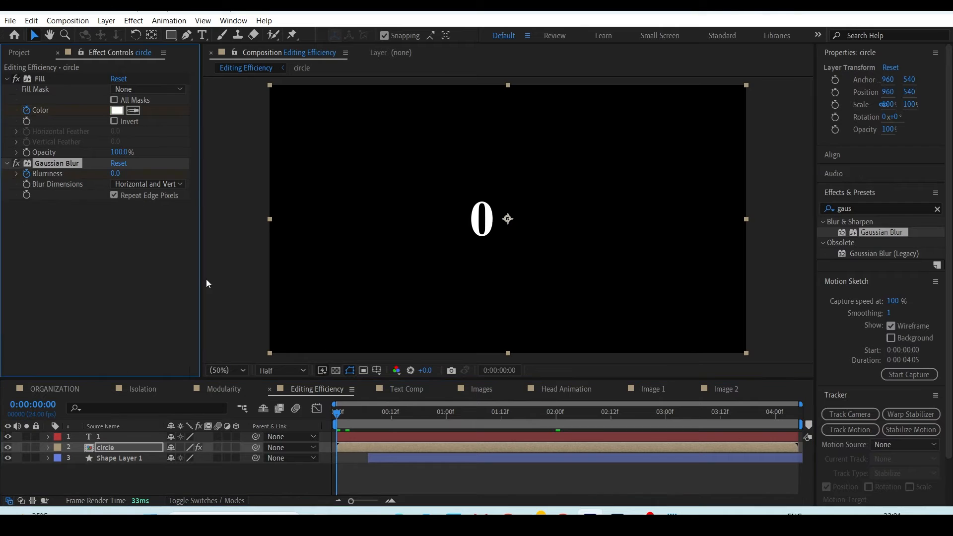
# Keyframe the circle layer's Gaussian Blur Blurriness to 10 at 0:00:00:23, and preview the animation from the start.
pyautogui.click(442, 418)
pyautogui.click(115, 174)
pyautogui.write('5')
pyautogui.press('Return')
pyautogui.click(116, 174)
pyautogui.write('10')
pyautogui.press('Return')
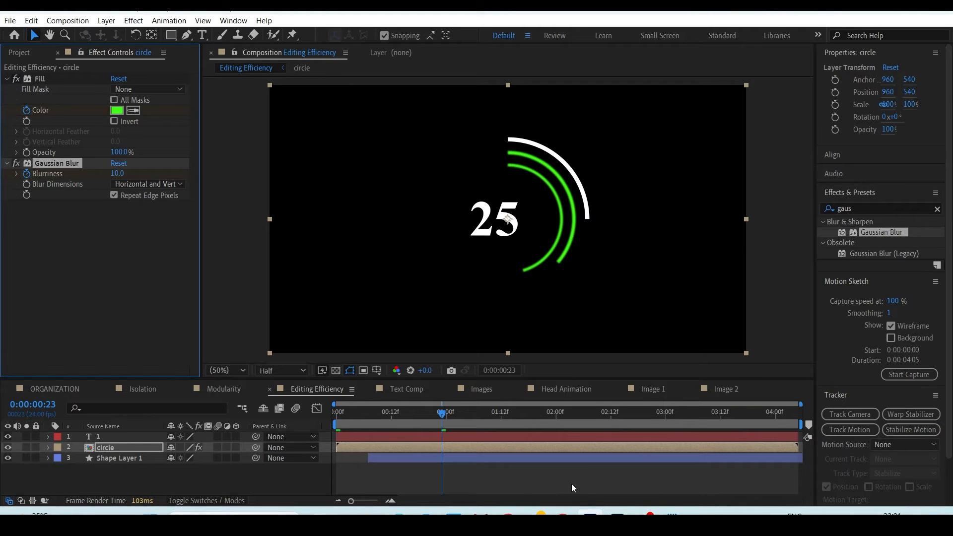
pyautogui.press('Home')
pyautogui.press('space')
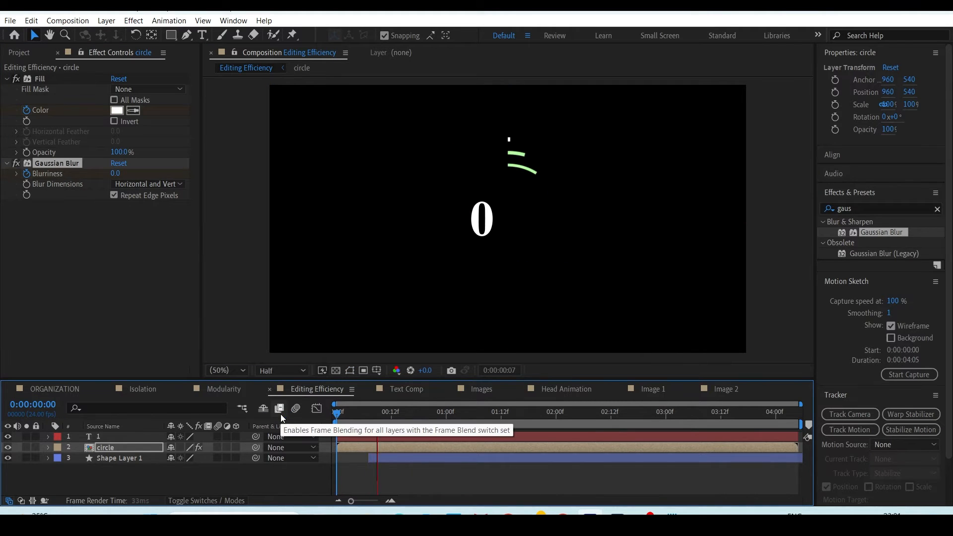
# Enlarge the timeline area and review the ORGANIZATION and Modularity compositions, scrubbing Modularity to 0:00:00:06.
pyautogui.press('space')
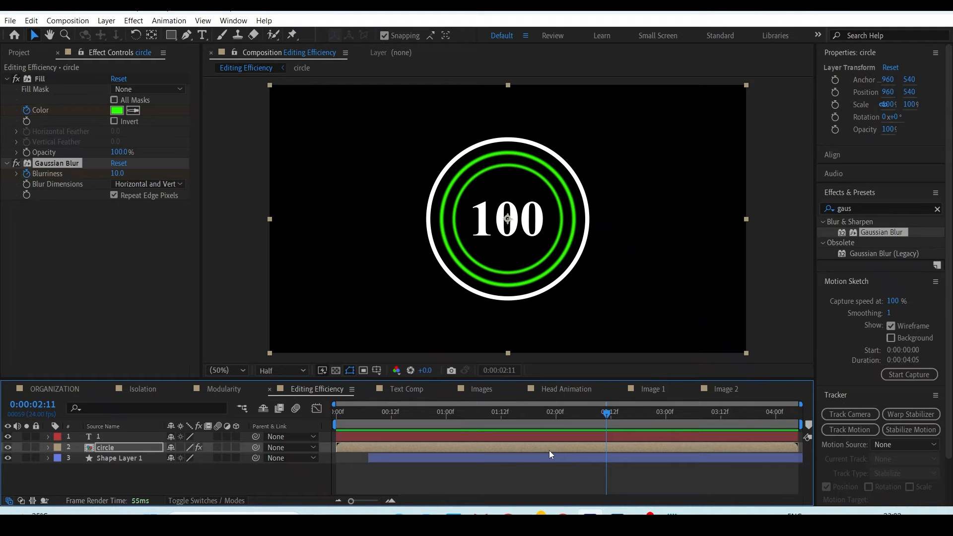
pyautogui.click(68, 389)
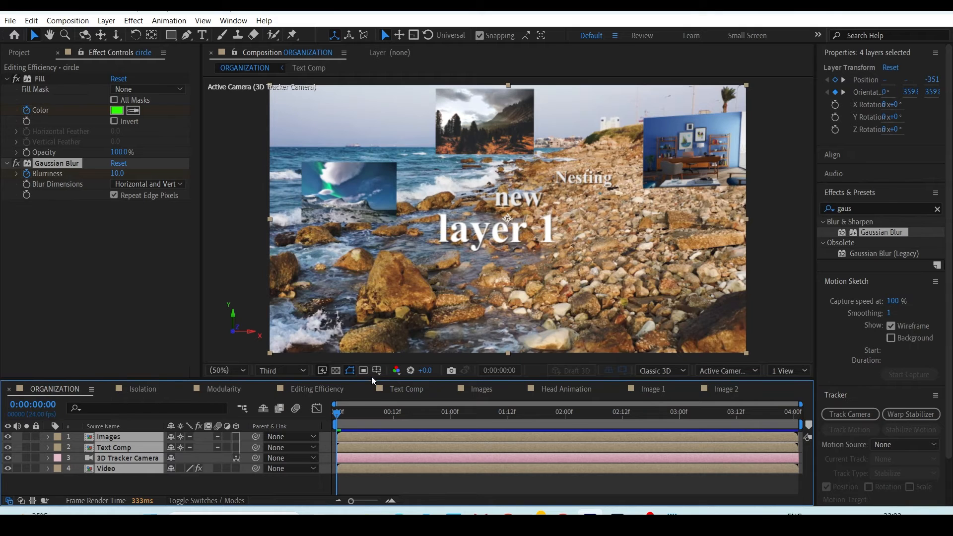
pyautogui.moveTo(378, 381); pyautogui.dragTo(379, 343)
pyautogui.moveTo(174, 459); pyautogui.dragTo(104, 408)
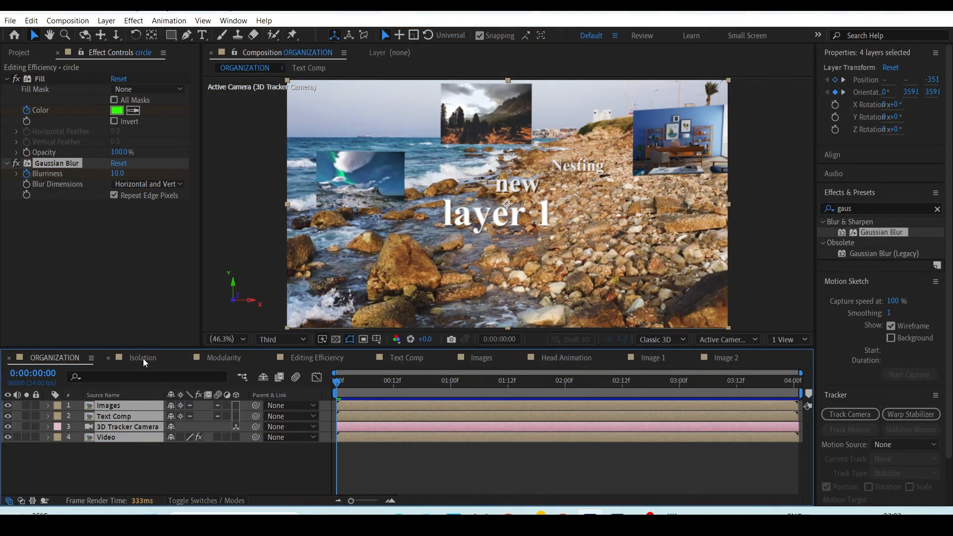
pyautogui.click(223, 359)
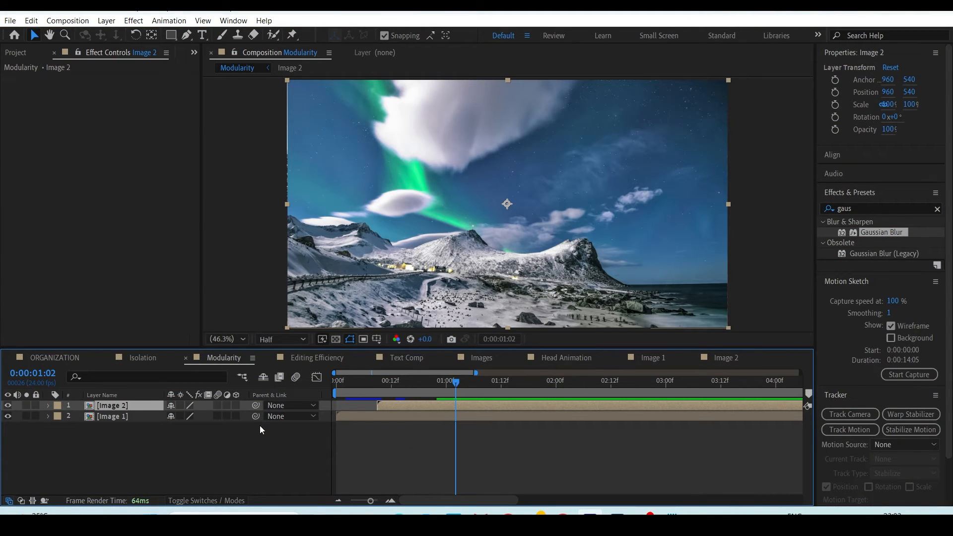
pyautogui.moveTo(387, 394); pyautogui.dragTo(362, 389)
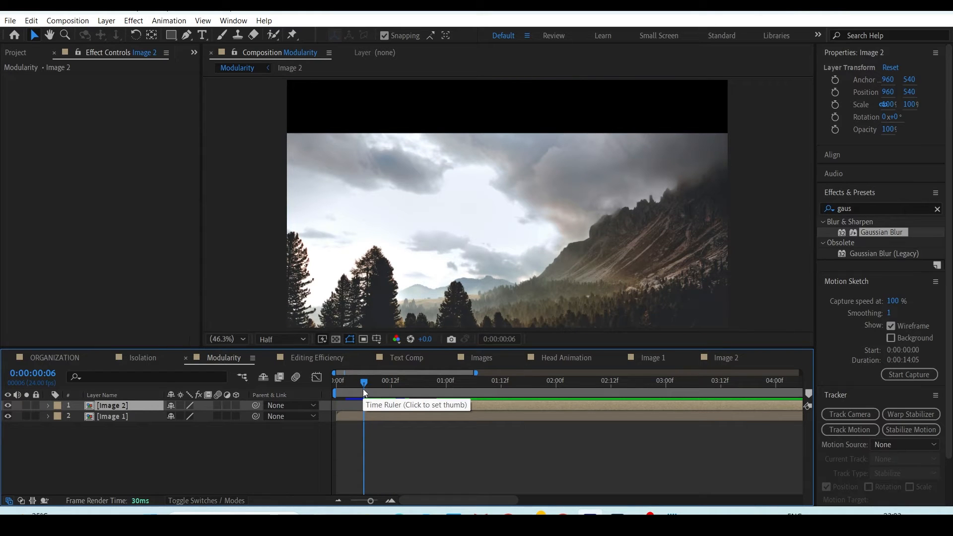
pyautogui.click(20, 52)
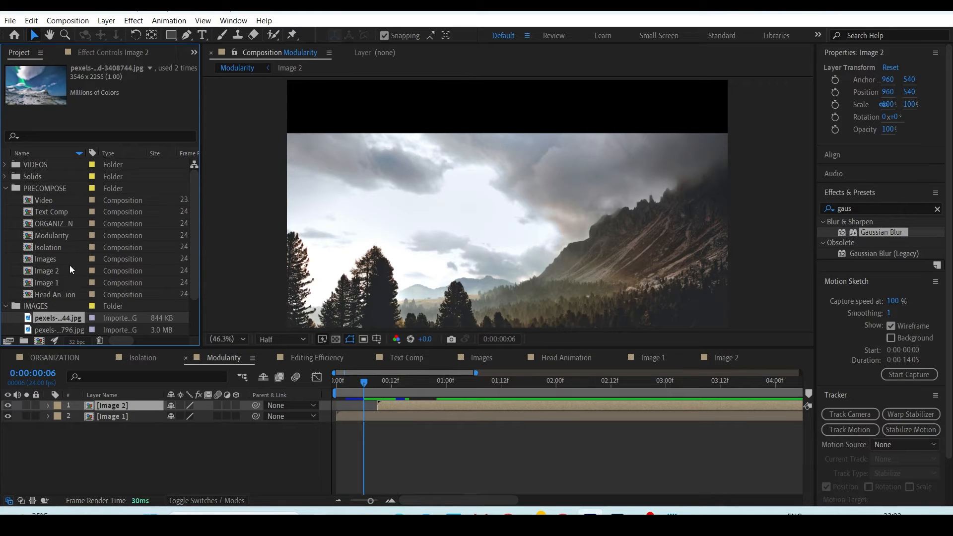
# Review the Editing Efficiency and Isolation compositions, examining the Head Animation pre-comp alongside the character's other body layers in Isolation.
pyautogui.click(320, 358)
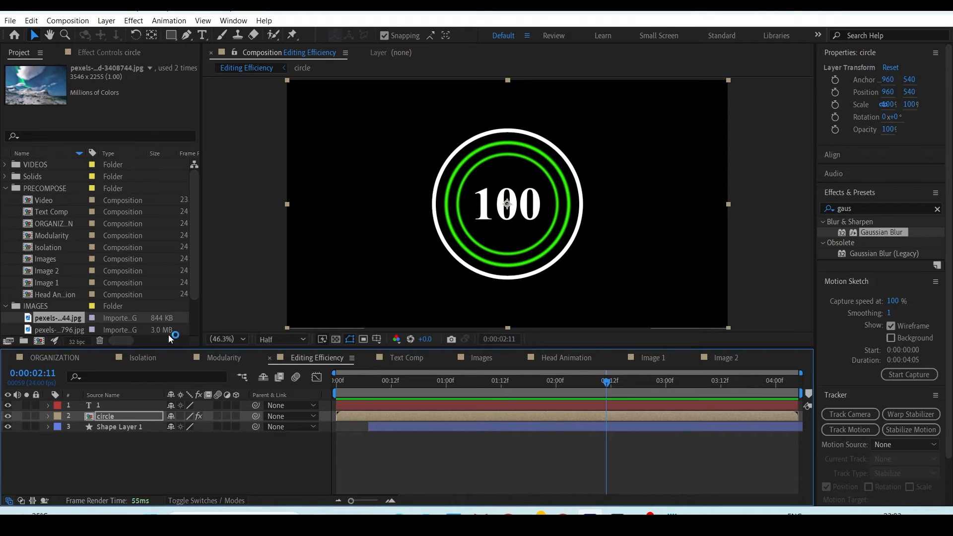
pyautogui.click(149, 358)
pyautogui.click(362, 393)
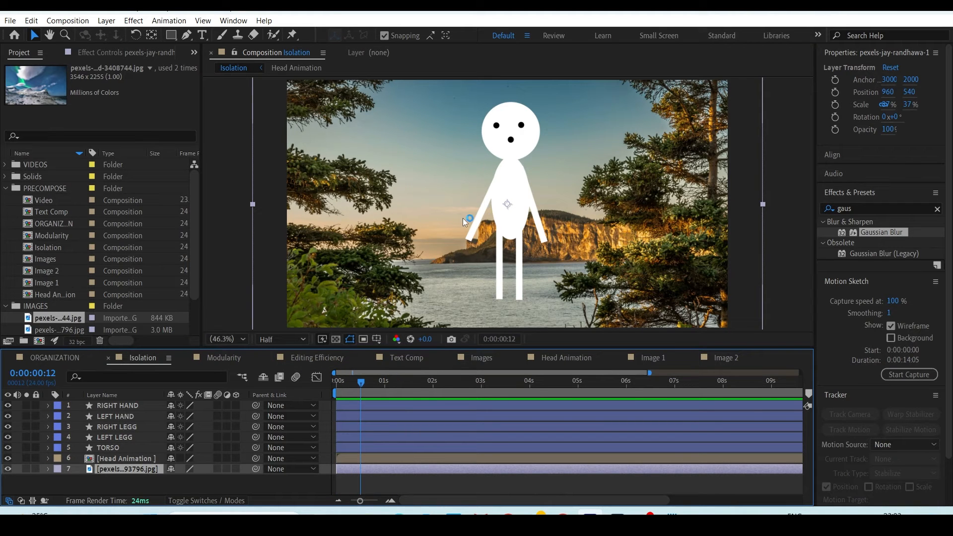
pyautogui.click(131, 460)
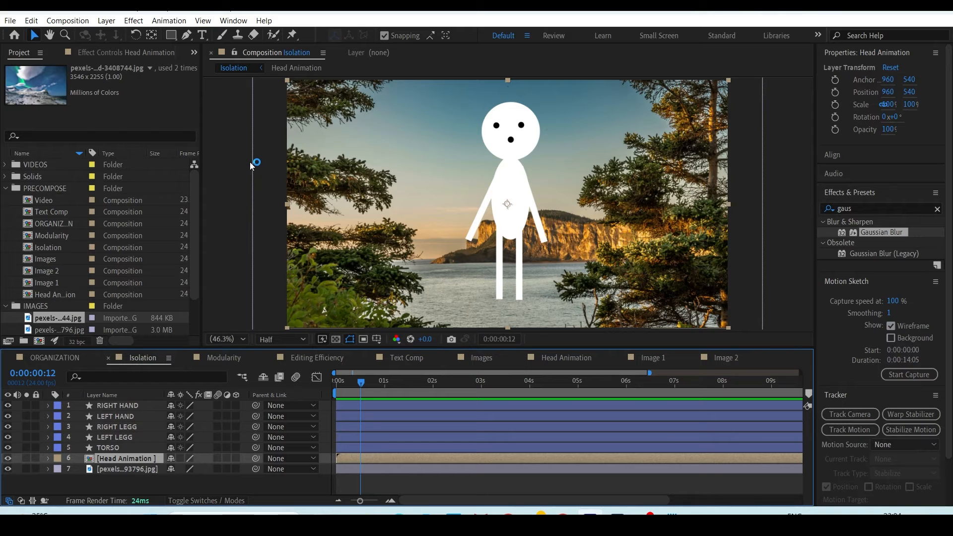
pyautogui.moveTo(226, 125); pyautogui.dragTo(750, 180)
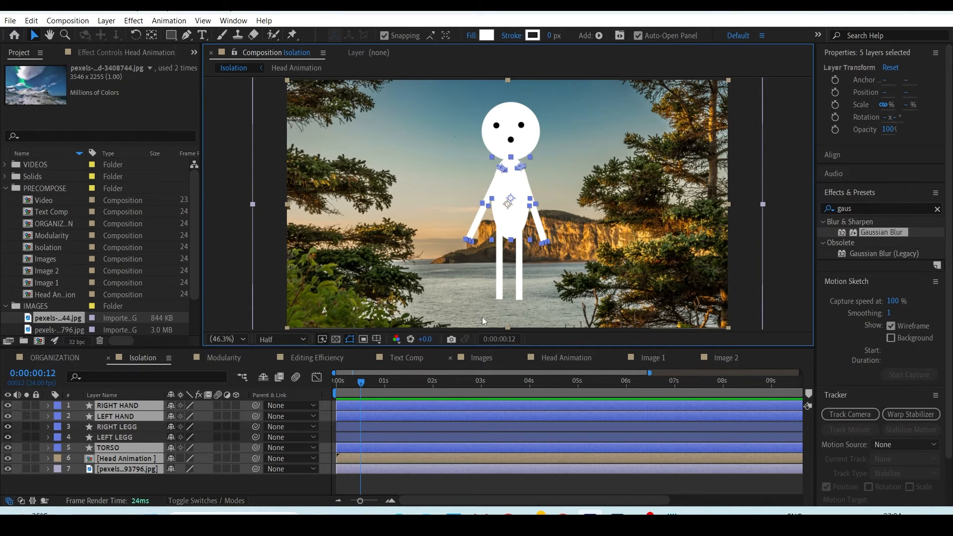
pyautogui.moveTo(215, 118); pyautogui.dragTo(739, 196)
pyautogui.moveTo(231, 121); pyautogui.dragTo(662, 192)
pyautogui.click(302, 358)
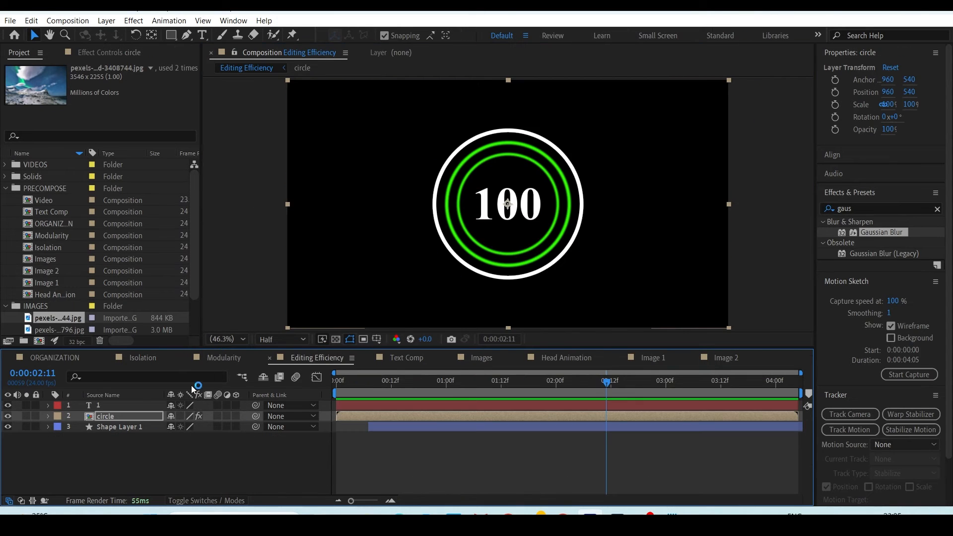
pyautogui.click(225, 358)
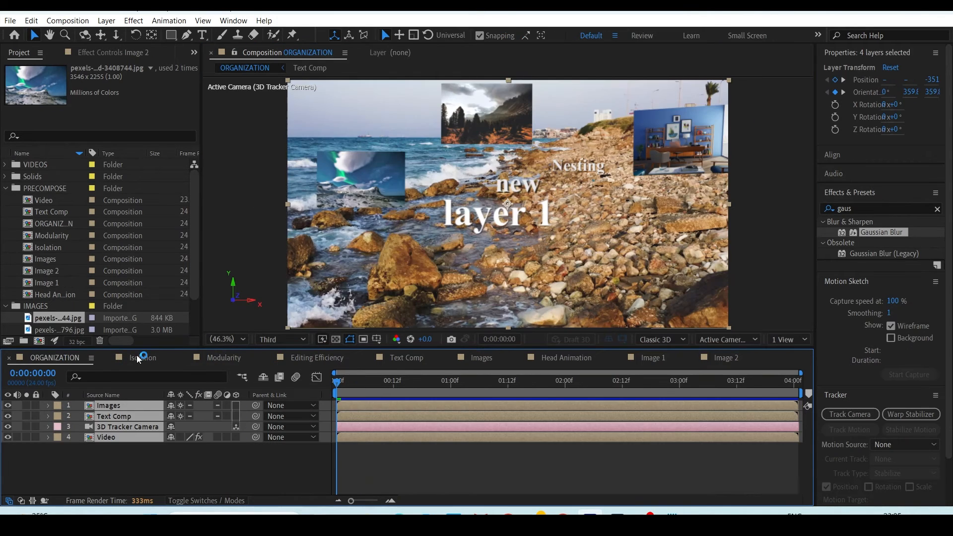
# Create a new empty composition and add the aurora landscape image from the IMAGES folder as its only layer.
pyautogui.click(190, 462)
pyautogui.click(105, 419)
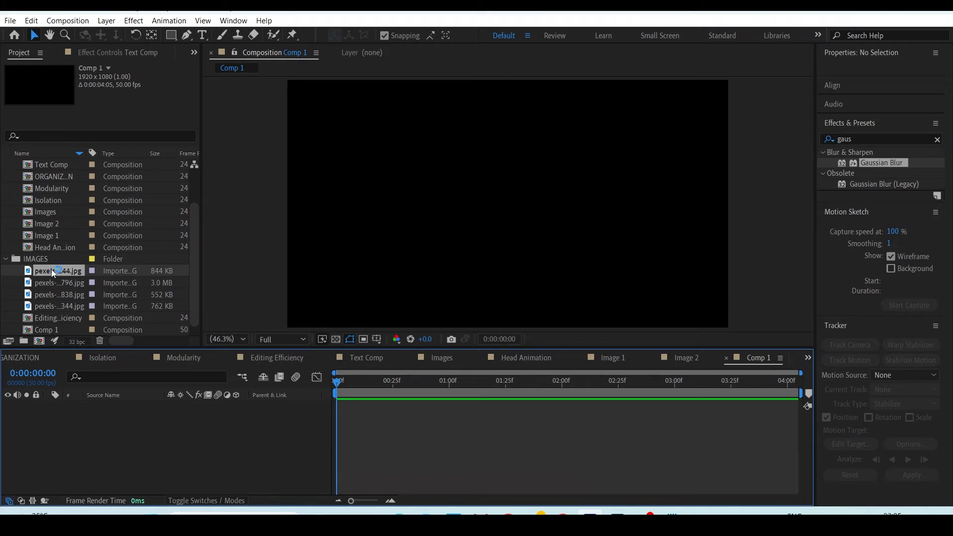
pyautogui.moveTo(52, 273); pyautogui.dragTo(171, 429)
pyautogui.press(',')
pyautogui.press(',')
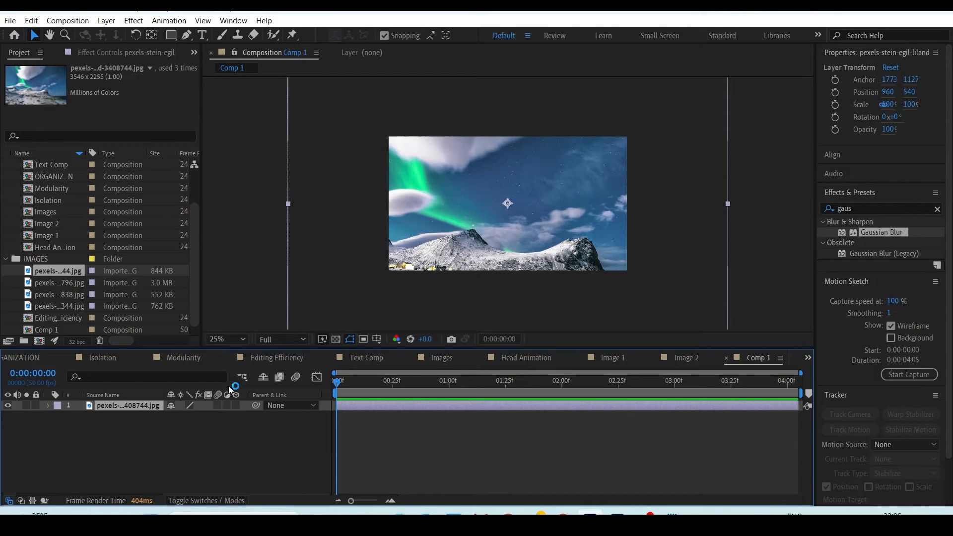
pyautogui.moveTo(228, 151); pyautogui.dragTo(761, 264)
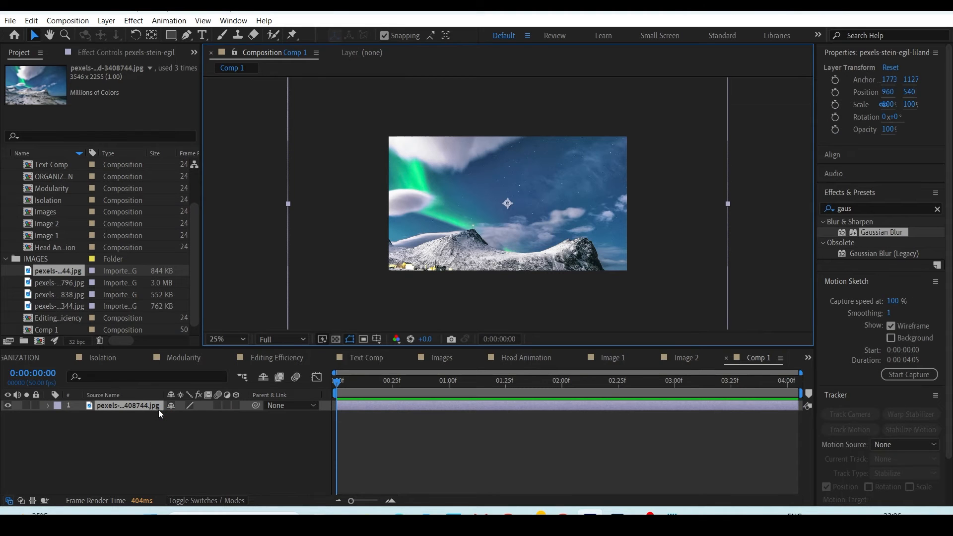
# Animate the aurora image's Scale from 0% at 0:00:00:00 to 100% at about 0:00:00:26, and preview it.
pyautogui.press('s')
pyautogui.click(79, 417)
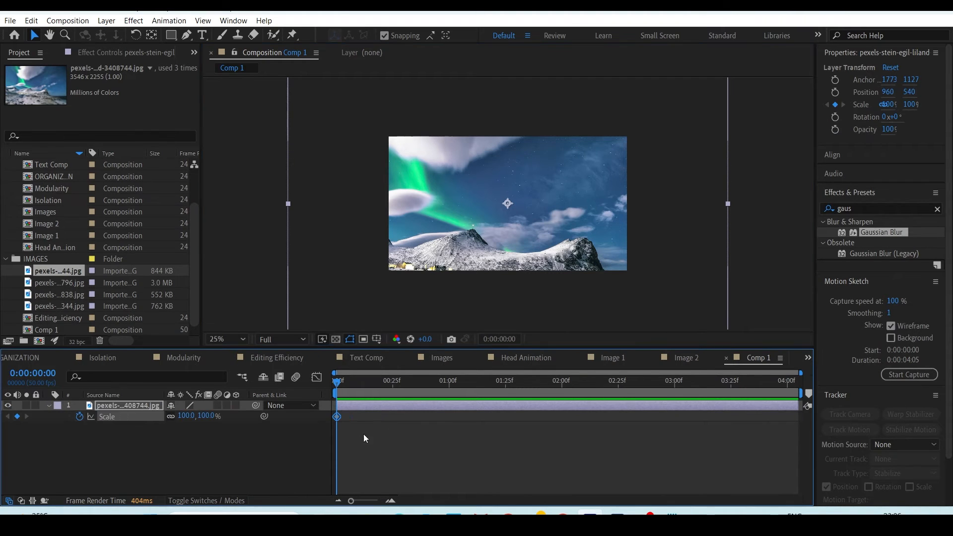
pyautogui.moveTo(338, 419); pyautogui.dragTo(395, 419)
pyautogui.click(186, 416)
pyautogui.write('0')
pyautogui.press('Return')
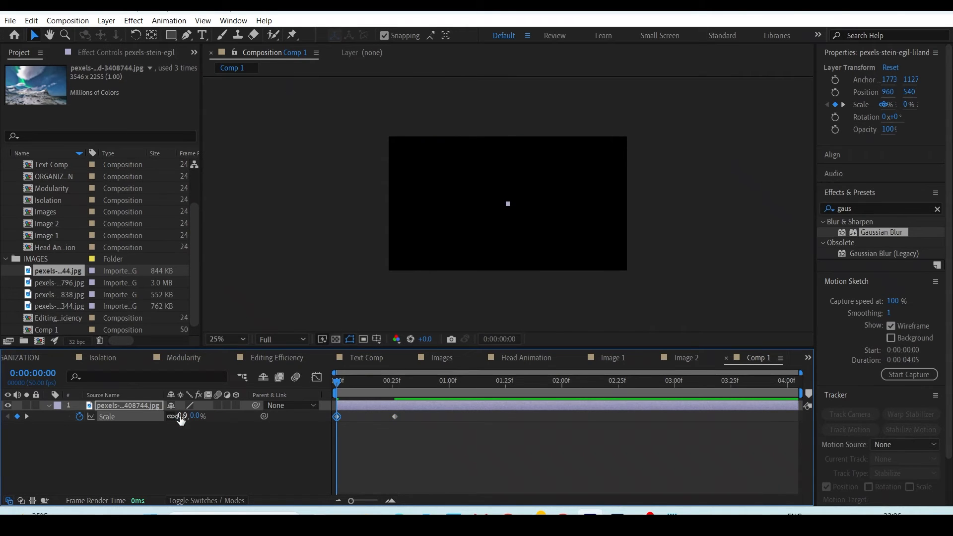
pyautogui.press('space')
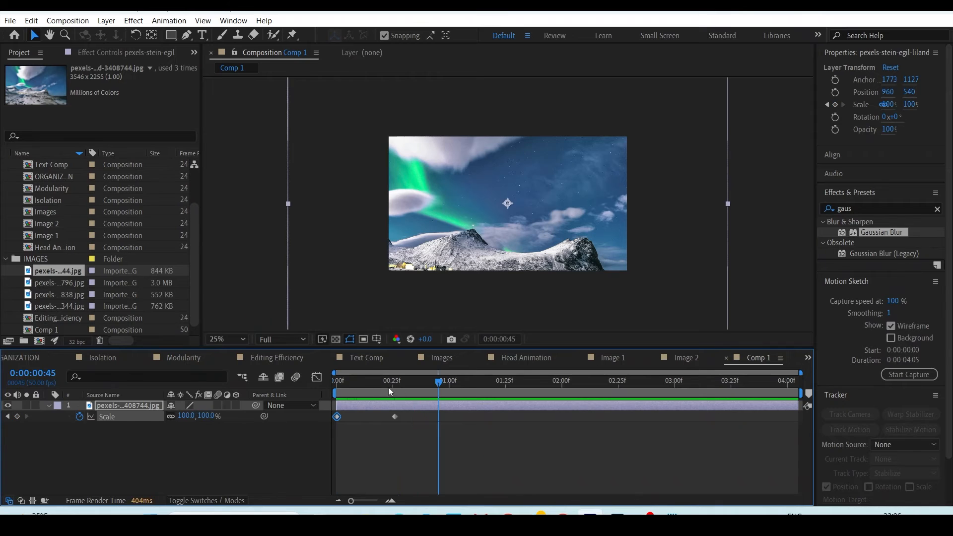
# Apply Easy Ease to the aurora image's Scale keyframes and reshape the curve in the value graph for a sharper acceleration.
pyautogui.click(373, 383)
pyautogui.click(144, 421)
pyautogui.rightClick(142, 421)
pyautogui.moveTo(198, 400)
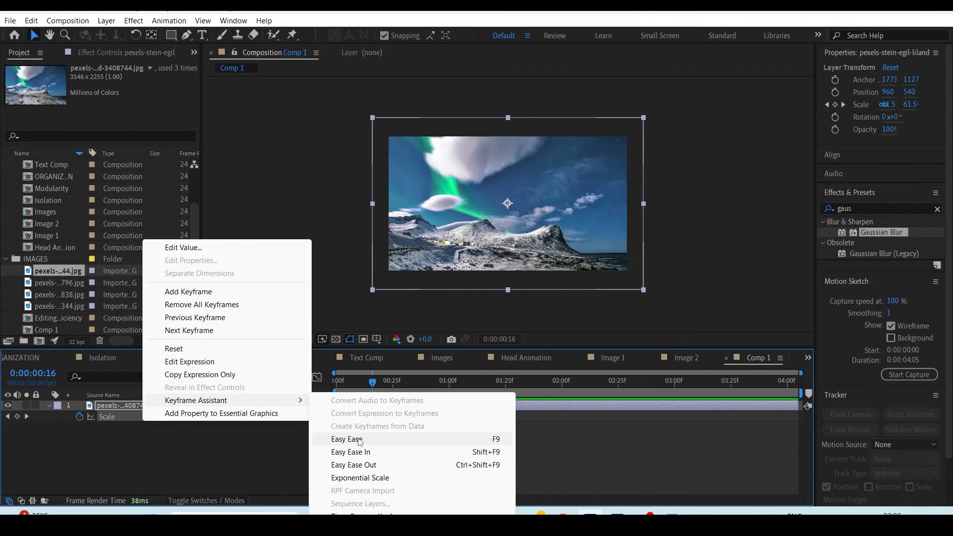
pyautogui.click(367, 442)
pyautogui.hotkey('shift', 'F3')
pyautogui.rightClick(438, 444)
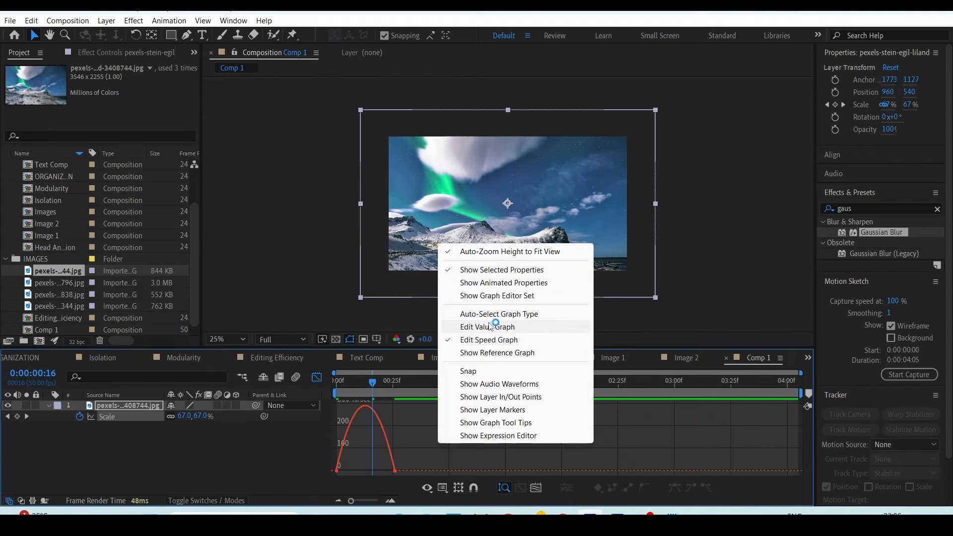
pyautogui.click(478, 328)
pyautogui.moveTo(375, 406); pyautogui.dragTo(392, 460)
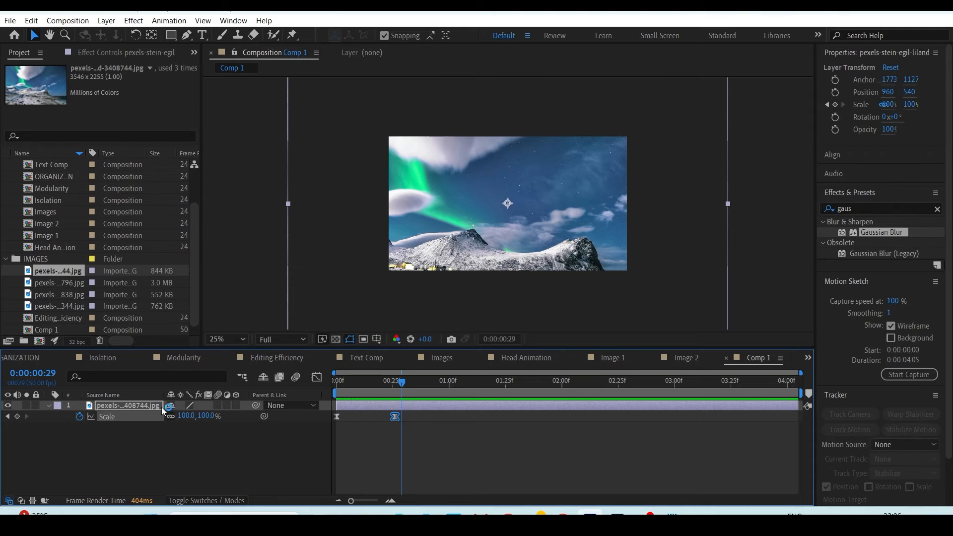
pyautogui.rightClick(151, 408)
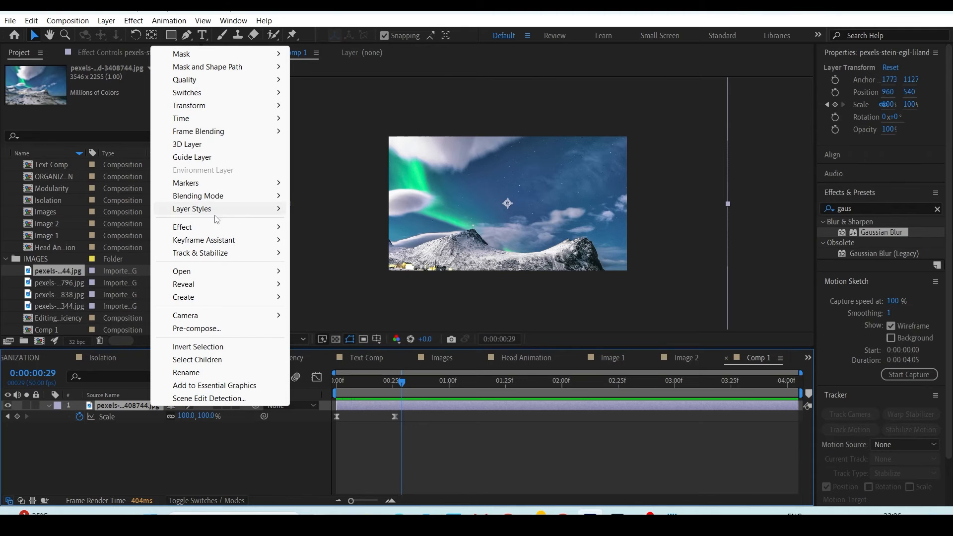
pyautogui.click(206, 328)
pyautogui.moveTo(519, 221); pyautogui.dragTo(718, 237)
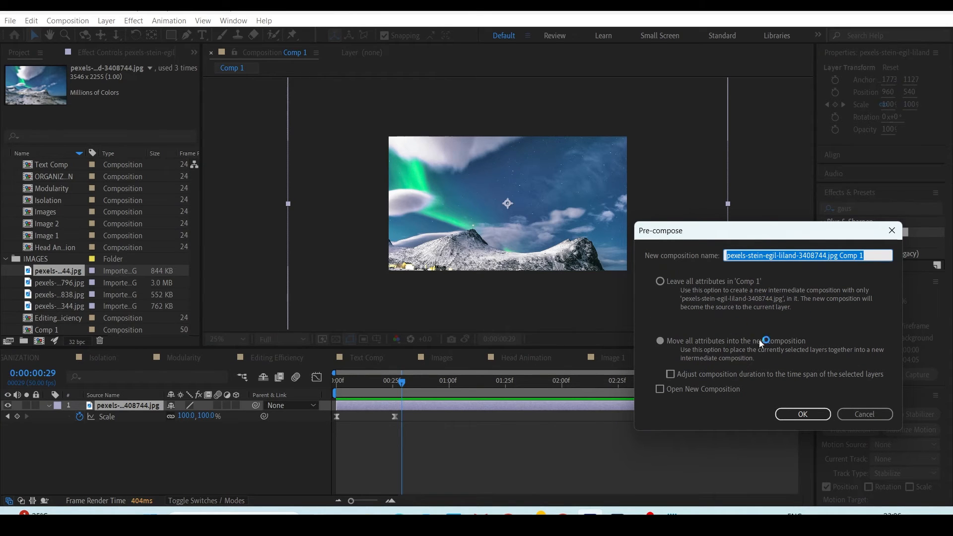
pyautogui.click(898, 229)
# Apply Gaussian Blur to the aurora image layer and keyframe its Blurriness at 0 on 0:00:00:00.
pyautogui.moveTo(876, 233); pyautogui.dragTo(72, 410)
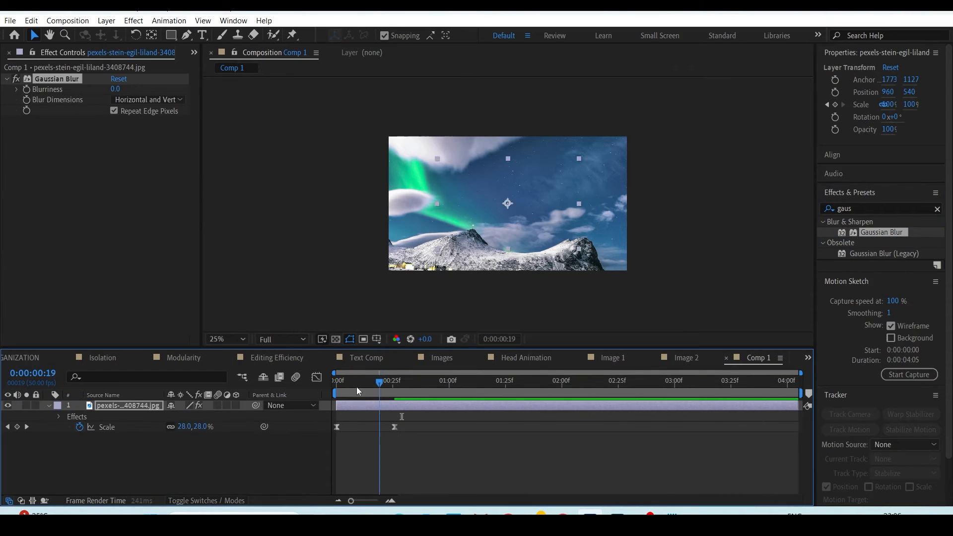
pyautogui.press('Home')
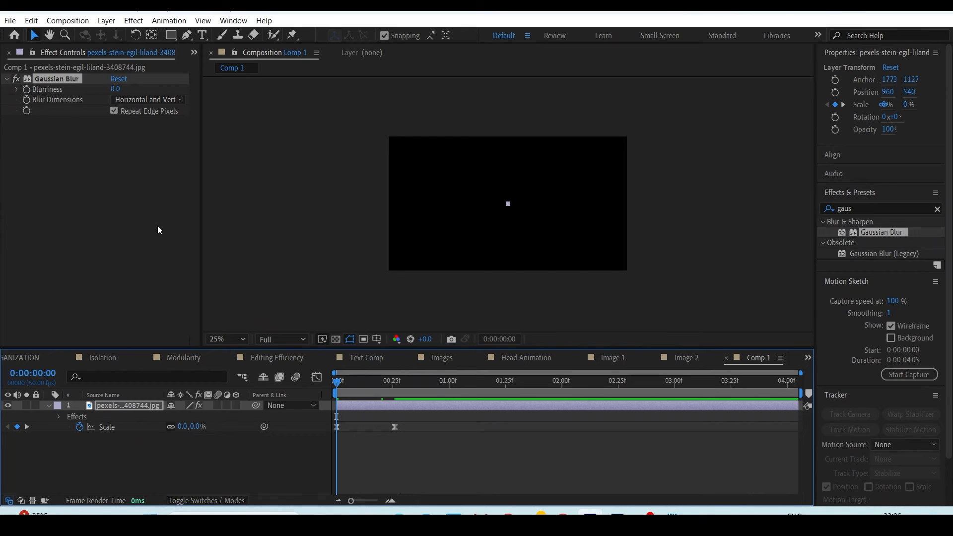
pyautogui.click(80, 130)
pyautogui.press('u')
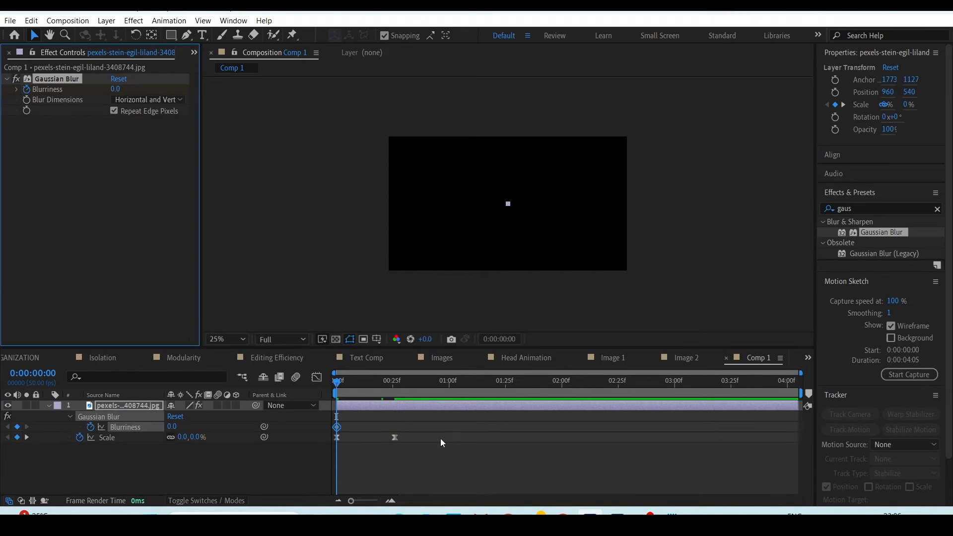
# Move the Blurriness keyframe to about 0:00:00:26, set Blurriness to 50 at the first frame, and scrub to 0:00:00:21.
pyautogui.moveTo(337, 427); pyautogui.dragTo(392, 432)
pyautogui.click(115, 89)
pyautogui.write('50')
pyautogui.press('Return')
pyautogui.click(304, 420)
pyautogui.click(382, 388)
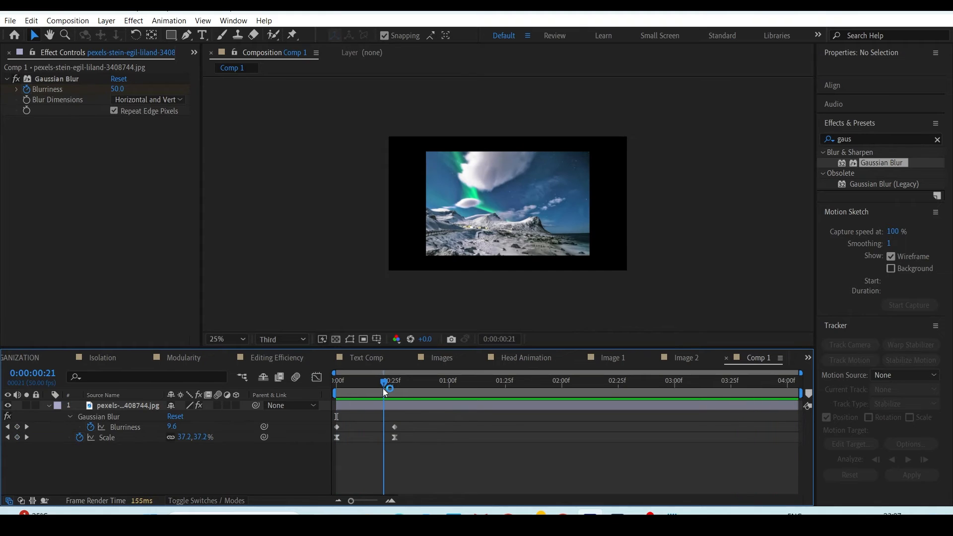
pyautogui.rightClick(140, 405)
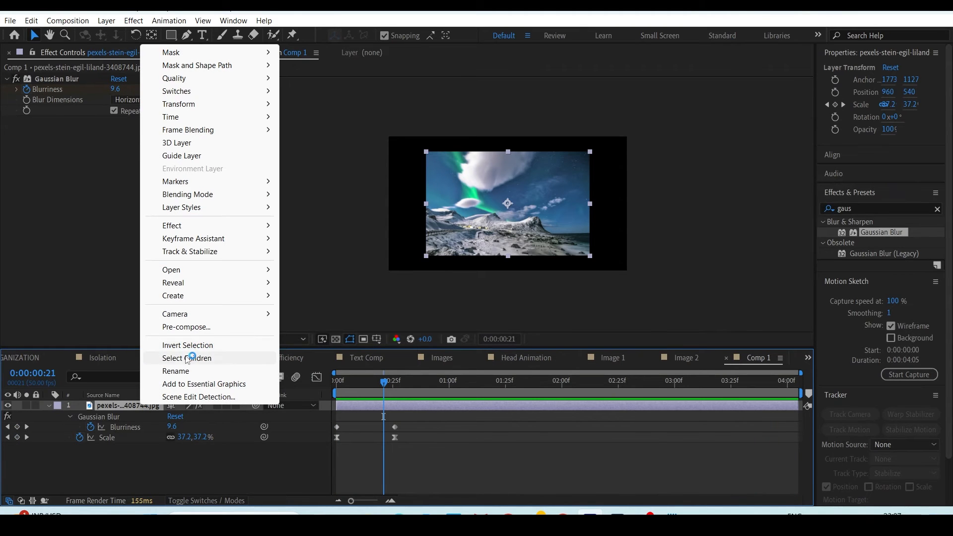
pyautogui.click(184, 328)
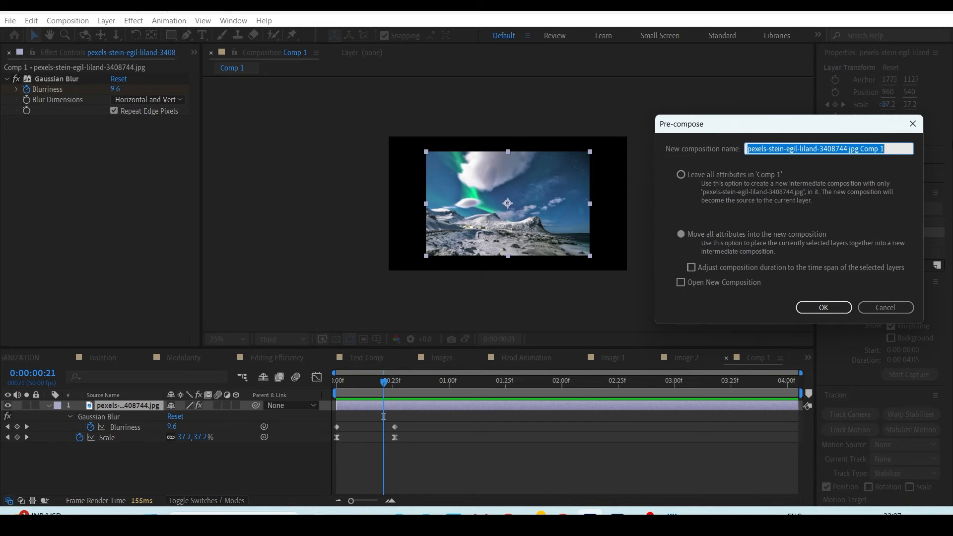
pyautogui.click(913, 124)
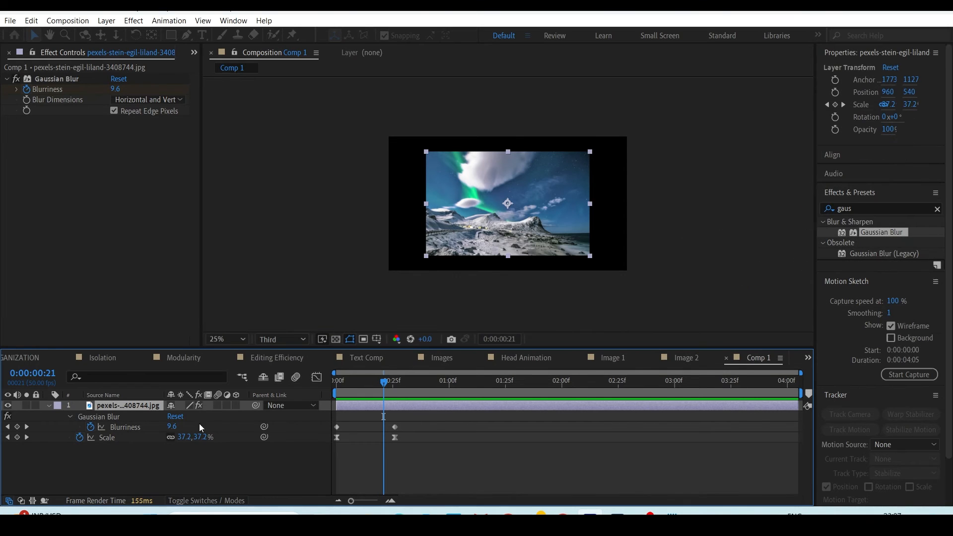
# Close the other open composition timelines, keeping only ORGANIZATION and Comp 1 open.
pyautogui.click(150, 357)
pyautogui.click(370, 359)
pyautogui.click(370, 359)
pyautogui.click(370, 359)
pyautogui.click(370, 359)
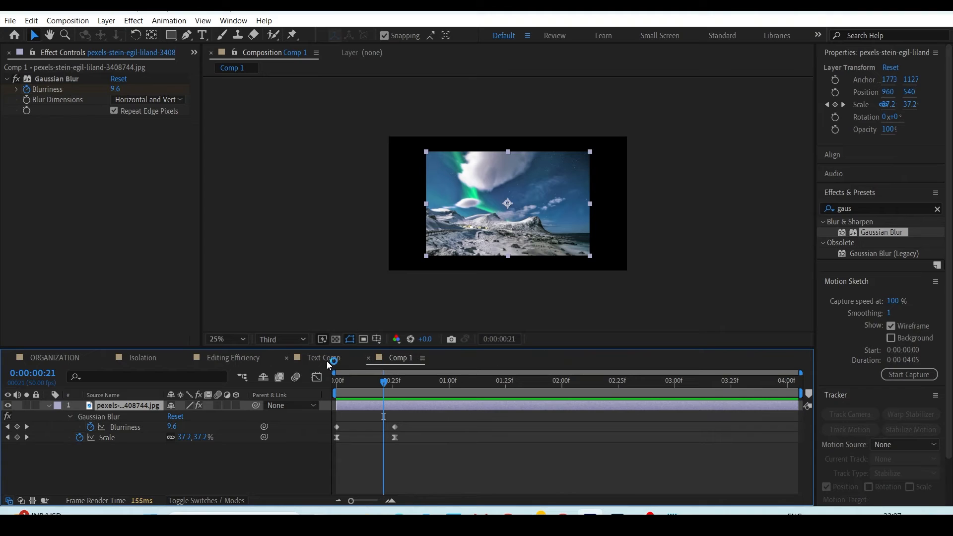
pyautogui.click(287, 359)
pyautogui.click(109, 359)
pyautogui.click(108, 359)
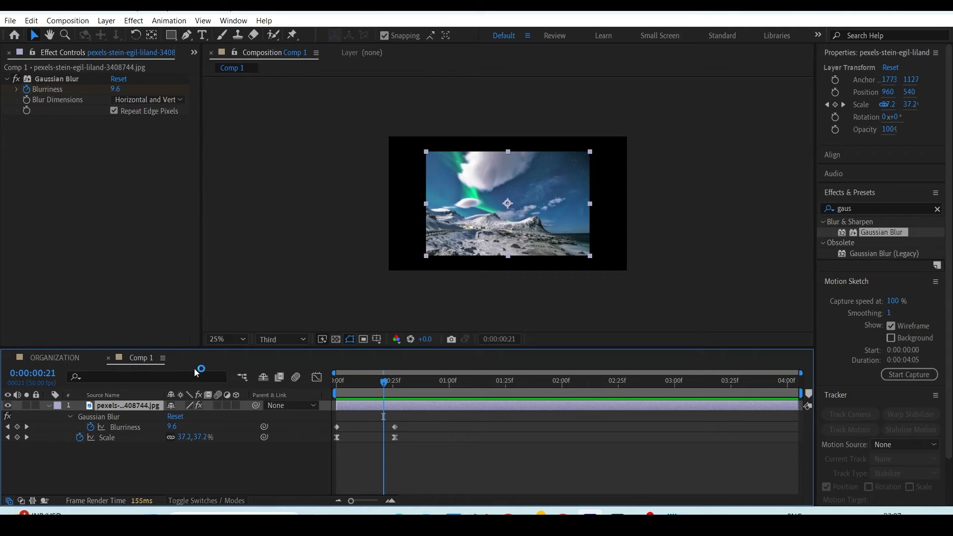
# Pre-compose the aurora image layer, leaving all attributes in Comp 1.
pyautogui.rightClick(165, 411)
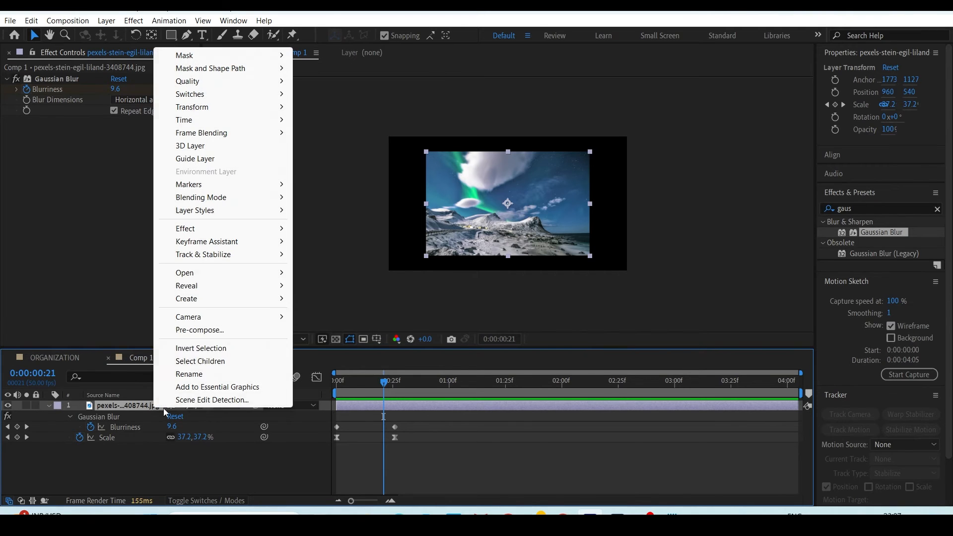
pyautogui.click(208, 331)
pyautogui.moveTo(723, 123); pyautogui.dragTo(724, 160)
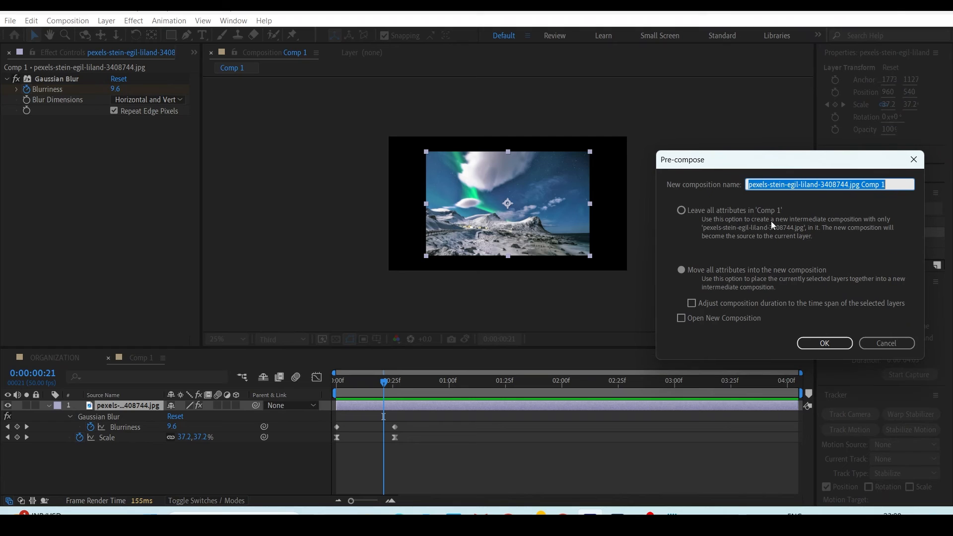
pyautogui.click(698, 213)
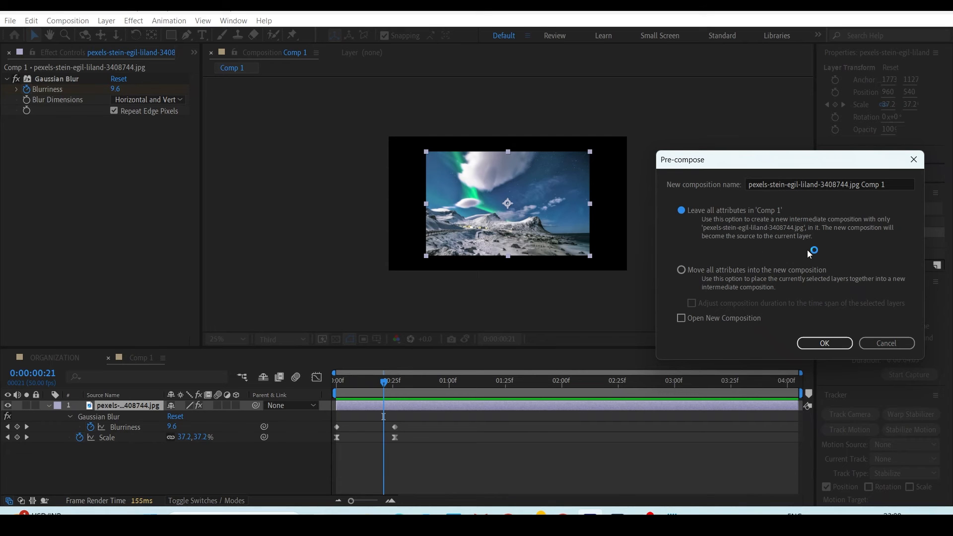
pyautogui.click(822, 344)
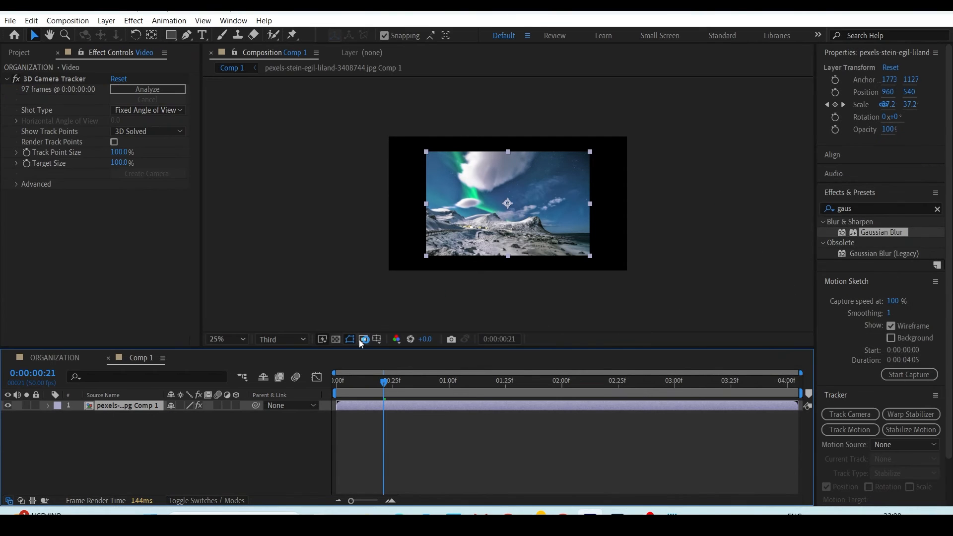
# Reveal the aurora pre-composition's keyframes in Comp 1, scrub to 0:00:00:23, and inspect its Scale animation and Gaussian Blur.
pyautogui.press('u')
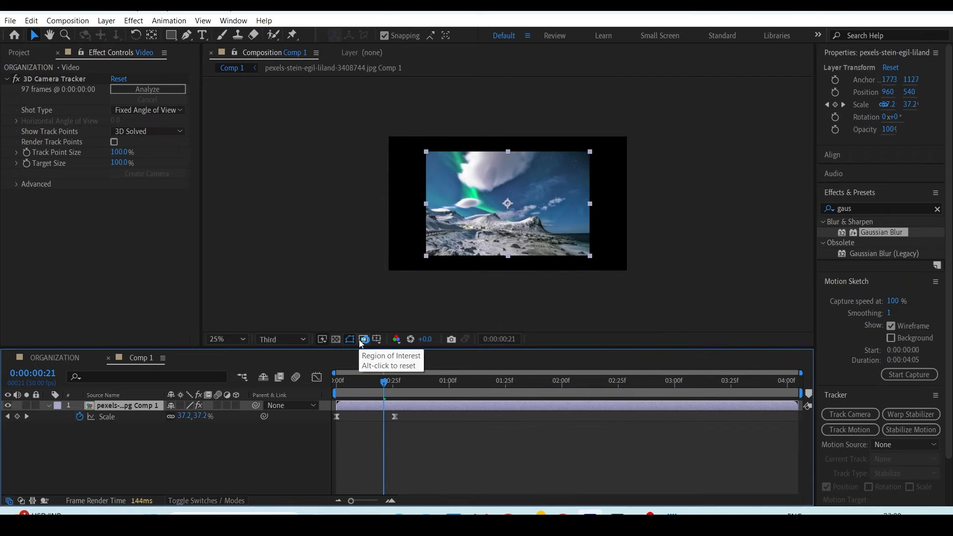
pyautogui.moveTo(384, 382)
pyautogui.mouseDown()
pyautogui.moveTo(362, 383)
pyautogui.moveTo(390, 381)
pyautogui.mouseUp()
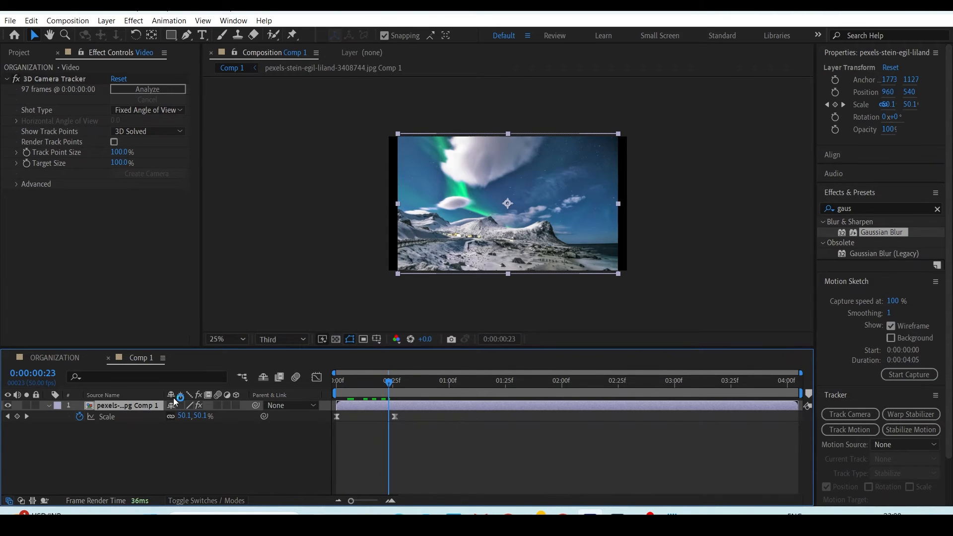
pyautogui.click(232, 434)
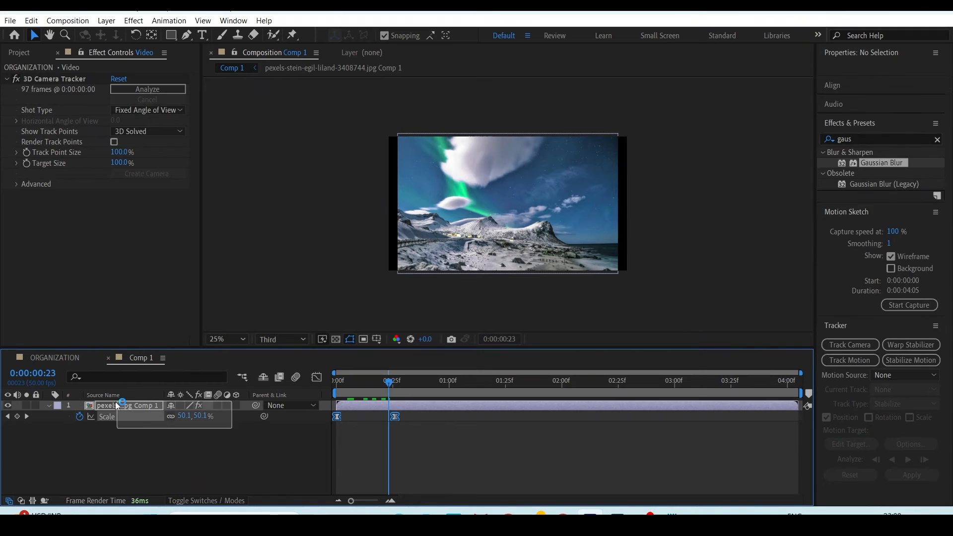
pyautogui.click(122, 417)
pyautogui.click(136, 429)
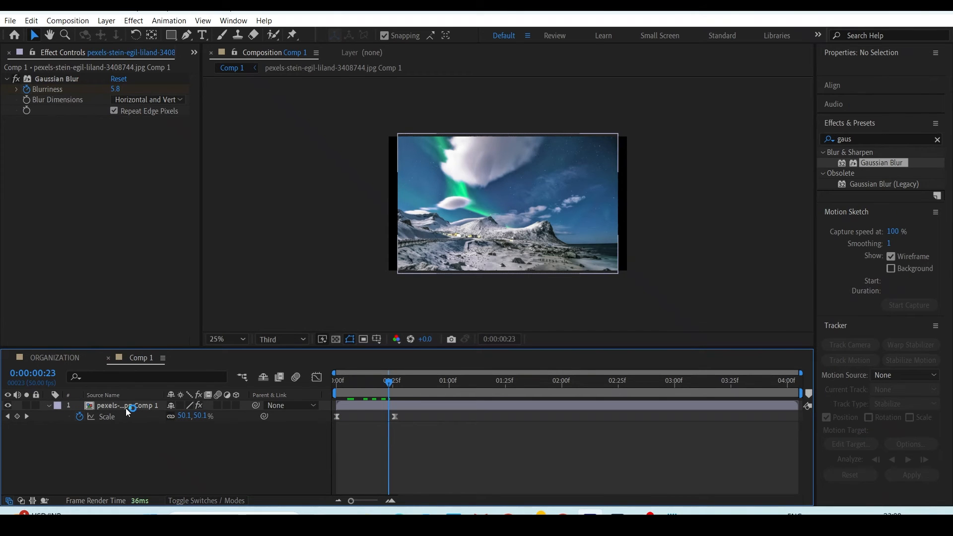
# Open the aurora pre-composition, show its image layer's Scale, and compare it with the animated layer in Comp 1.
pyautogui.doubleClick(126, 408)
pyautogui.press('s')
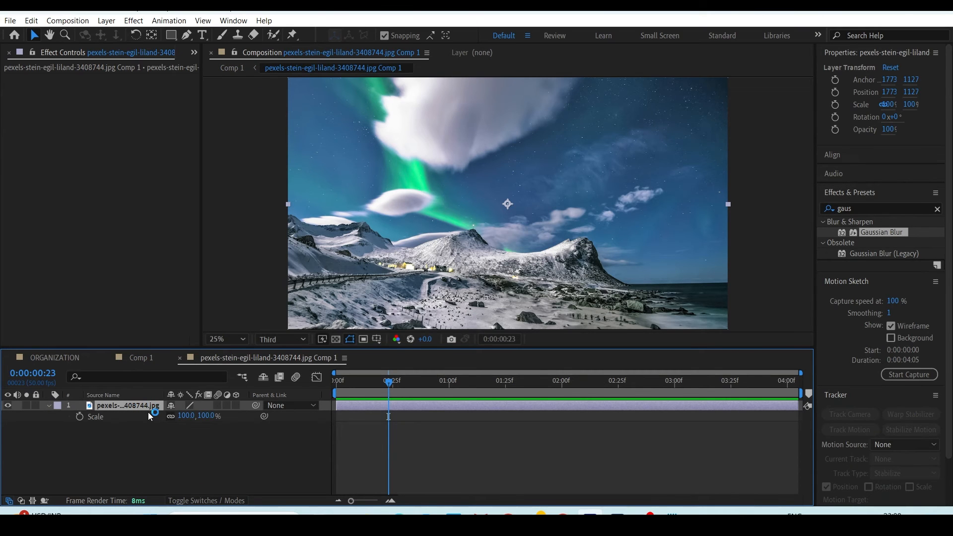
pyautogui.click(141, 357)
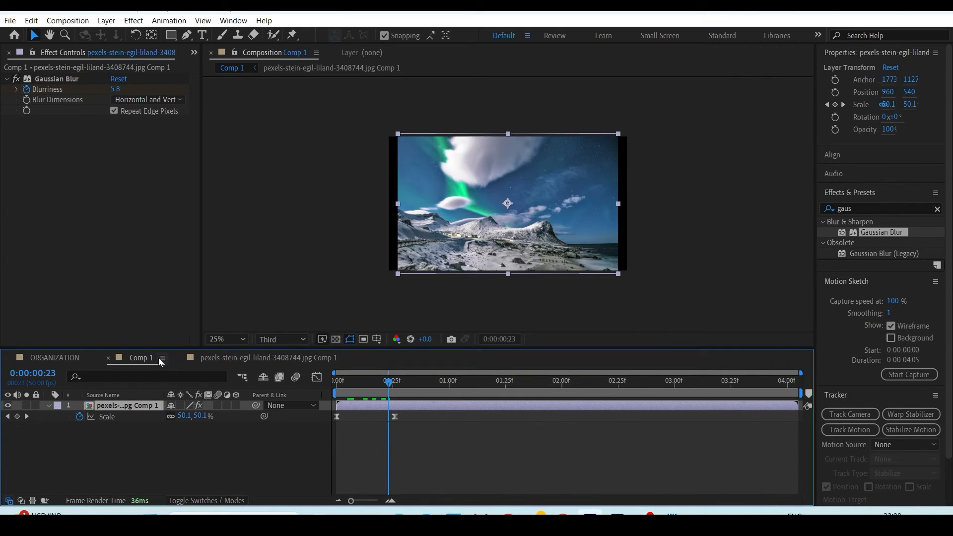
pyautogui.click(253, 359)
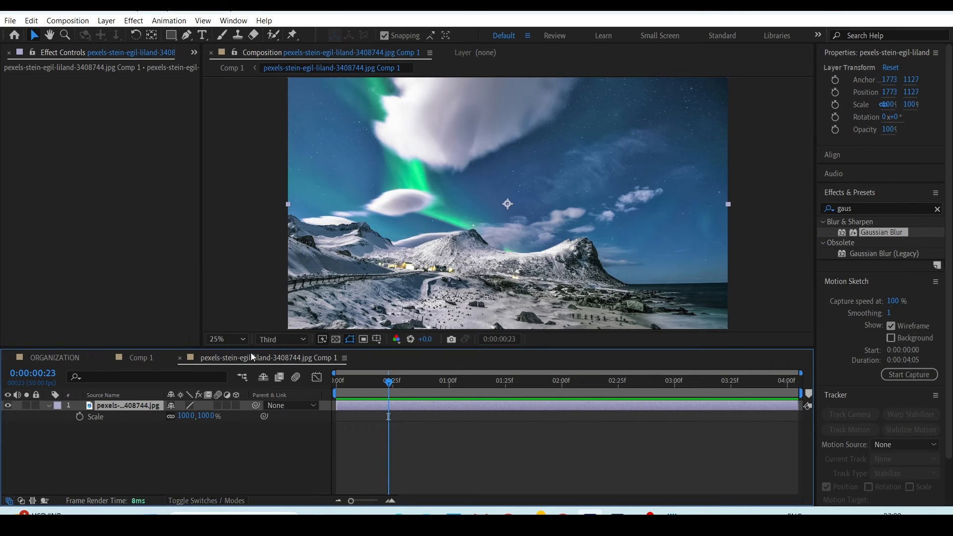
# Check the Pre-compose options for the image inside the pre-composition, cancel, and fit the whole image in view.
pyautogui.hotkey('ctrl', 'shift', 'c')
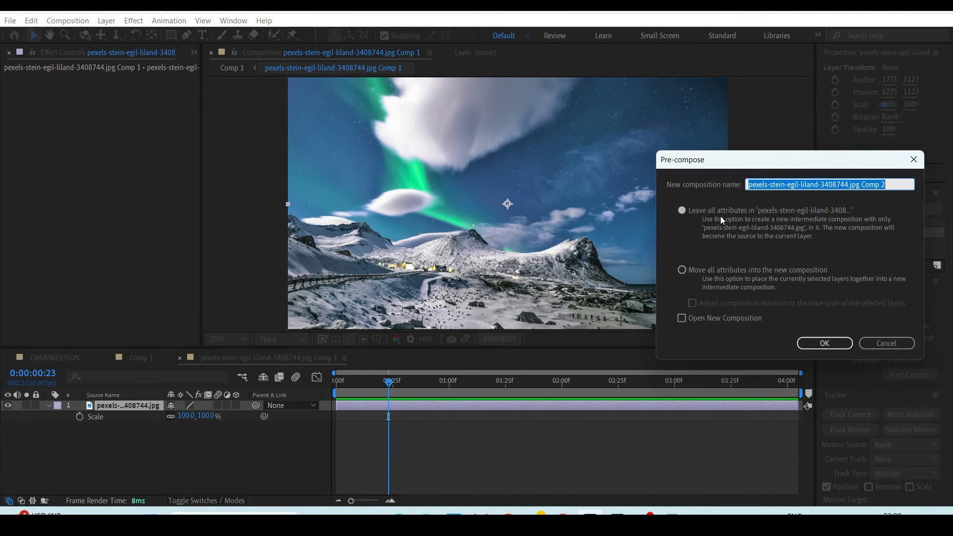
pyautogui.click(914, 160)
pyautogui.press(',')
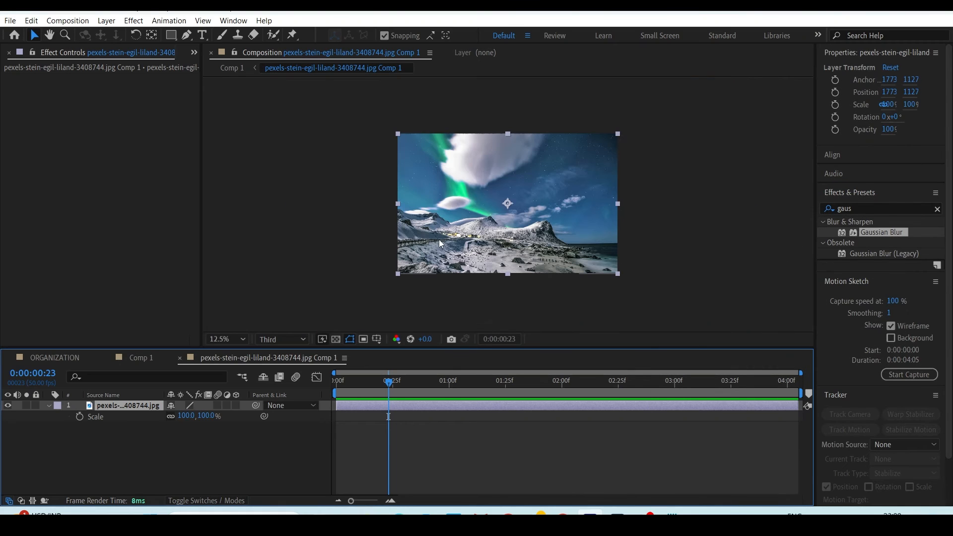
pyautogui.click(509, 217)
pyautogui.click(505, 219)
# Review Comp 1's frame dimensions in its composition settings.
pyautogui.click(141, 358)
pyautogui.click(70, 20)
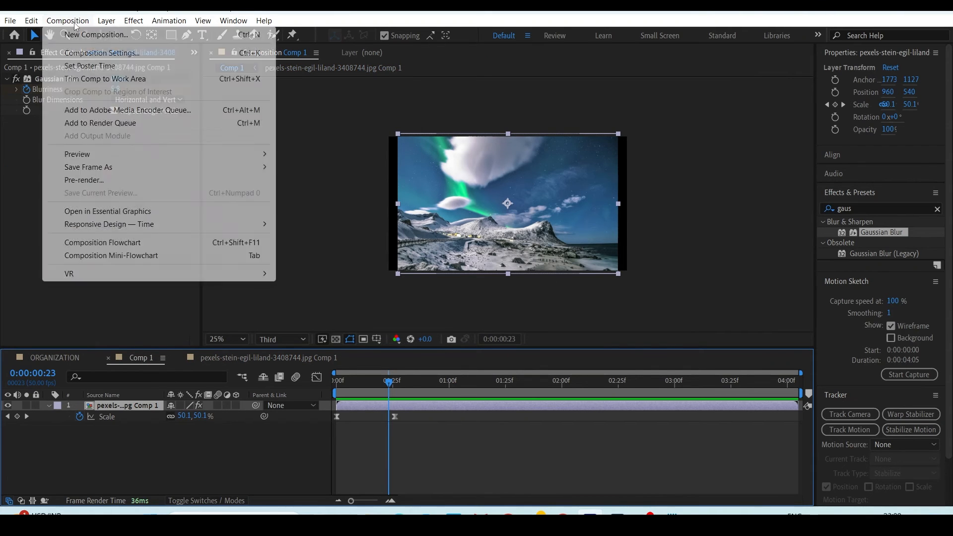
pyautogui.click(111, 53)
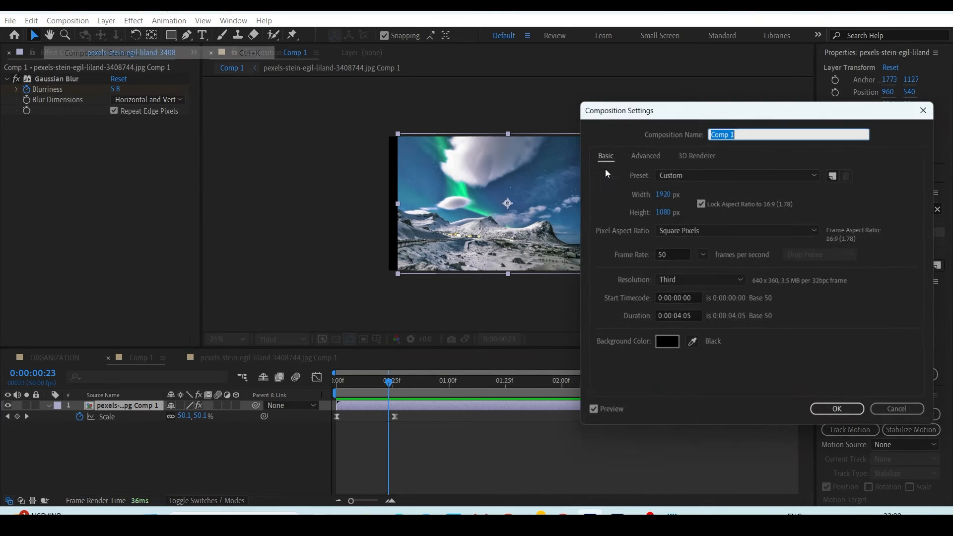
pyautogui.click(685, 221)
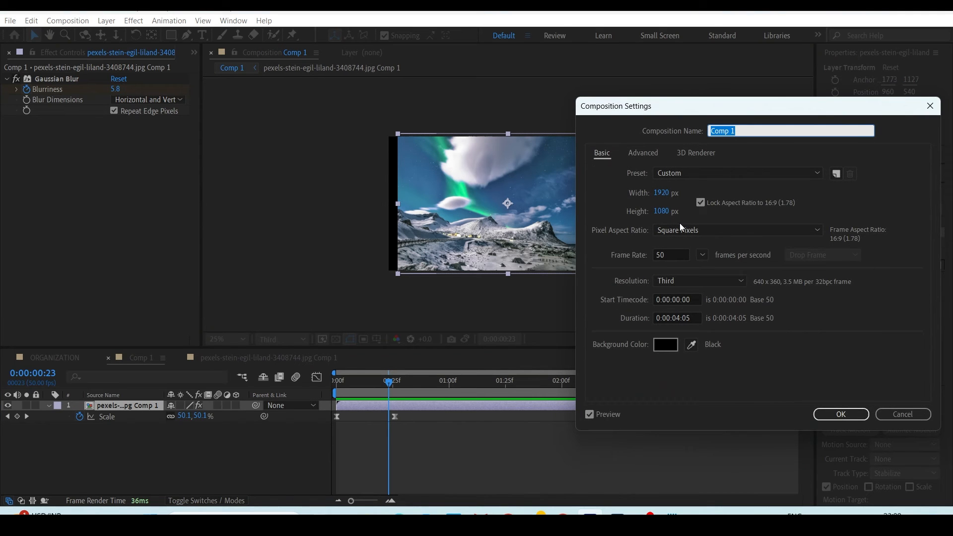
pyautogui.click(841, 414)
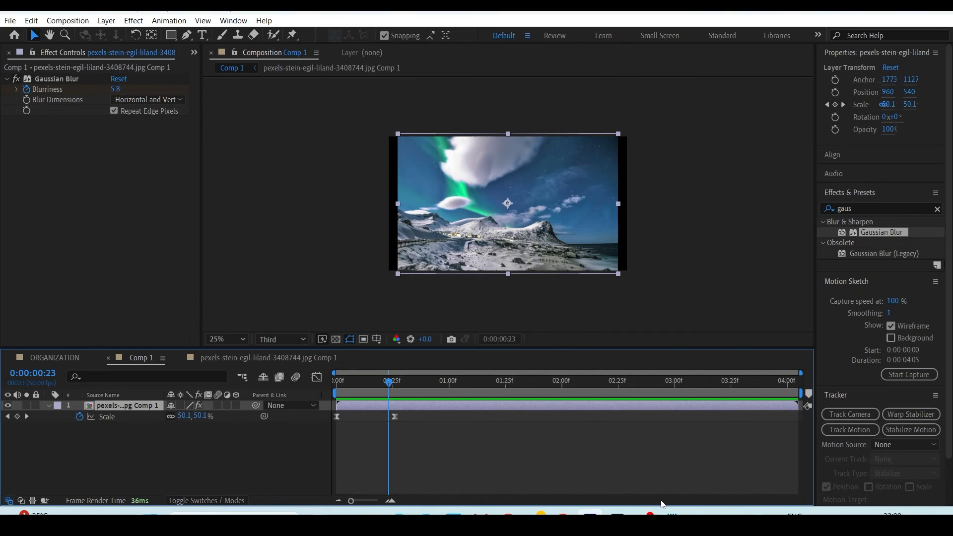
# Review the aurora pre-composition's frame dimensions in its composition settings and cancel without changes.
pyautogui.doubleClick(144, 407)
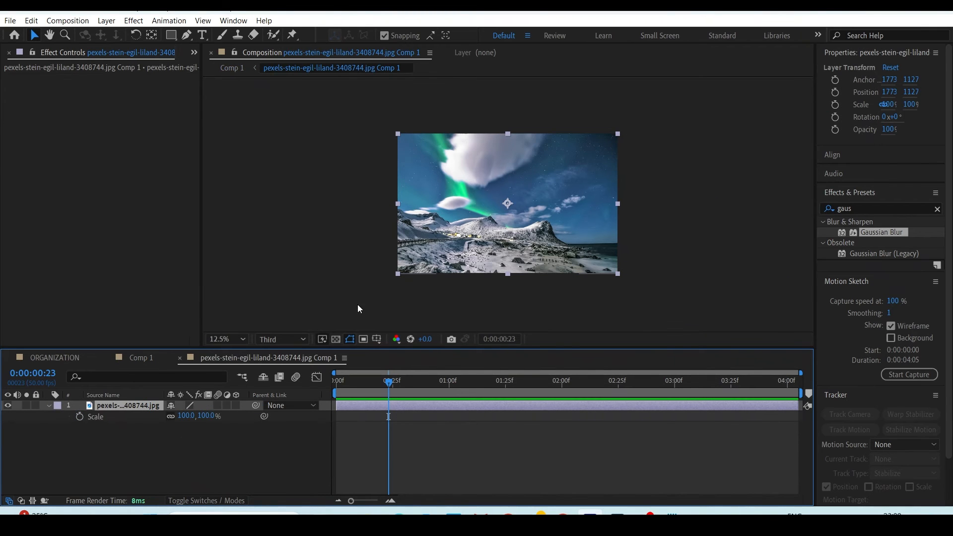
pyautogui.click(132, 408)
pyautogui.click(68, 21)
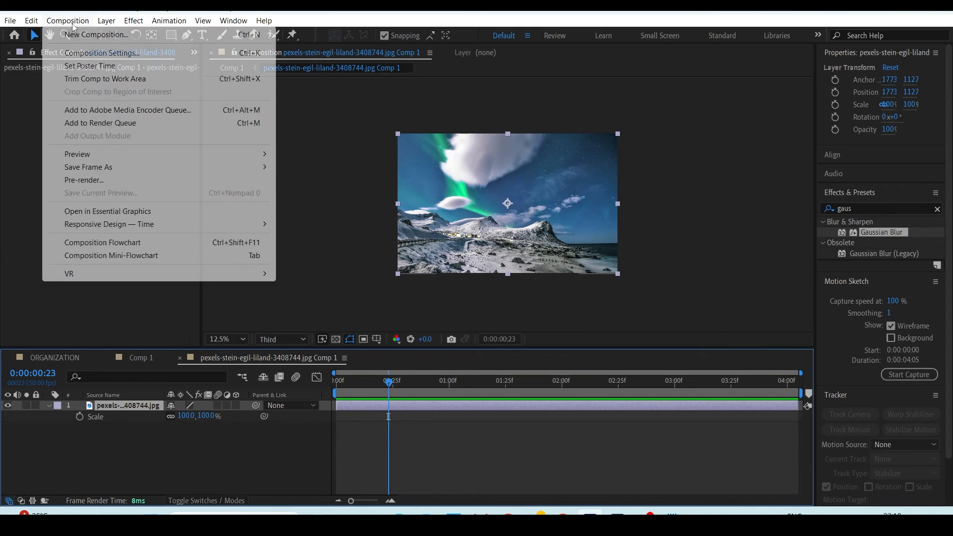
pyautogui.click(112, 54)
pyautogui.moveTo(654, 119); pyautogui.dragTo(672, 225)
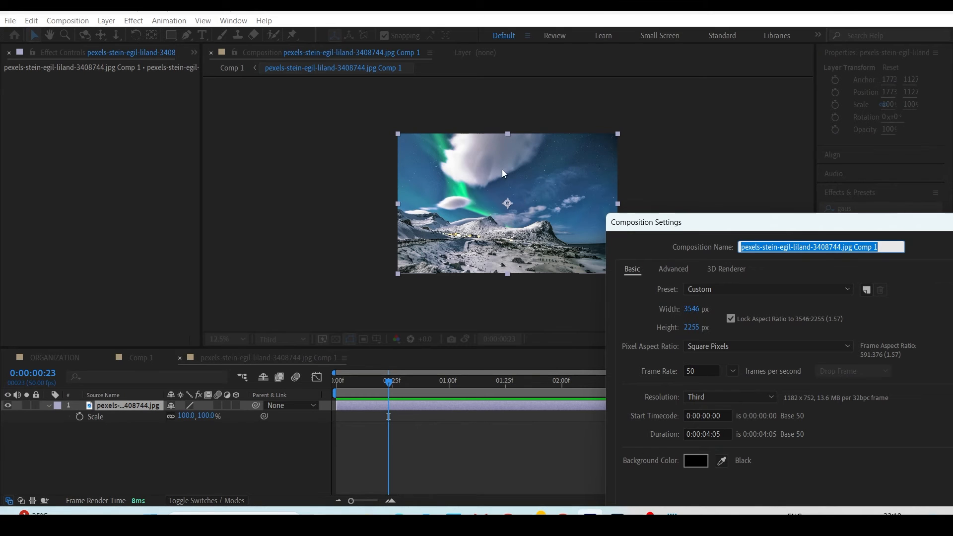
pyautogui.moveTo(700, 221); pyautogui.dragTo(639, 216)
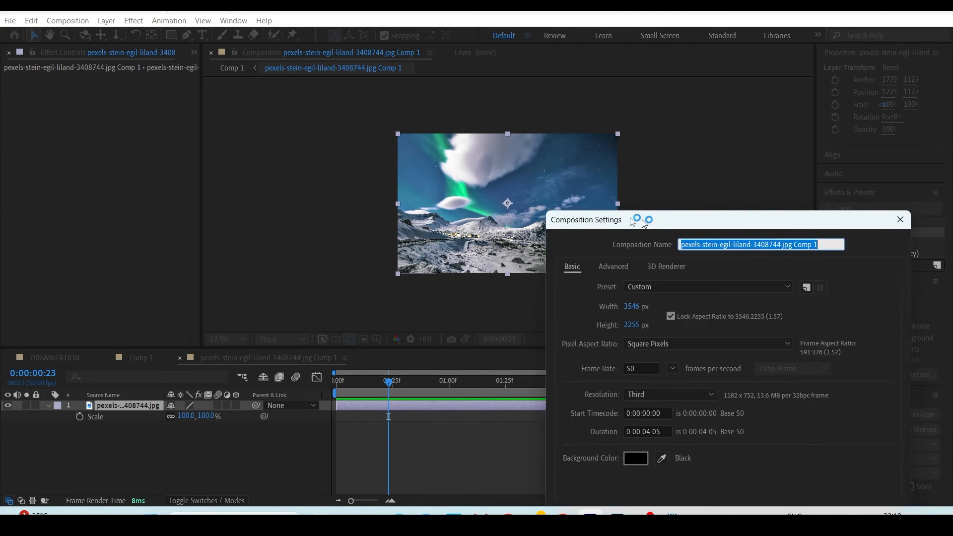
pyautogui.press('Escape')
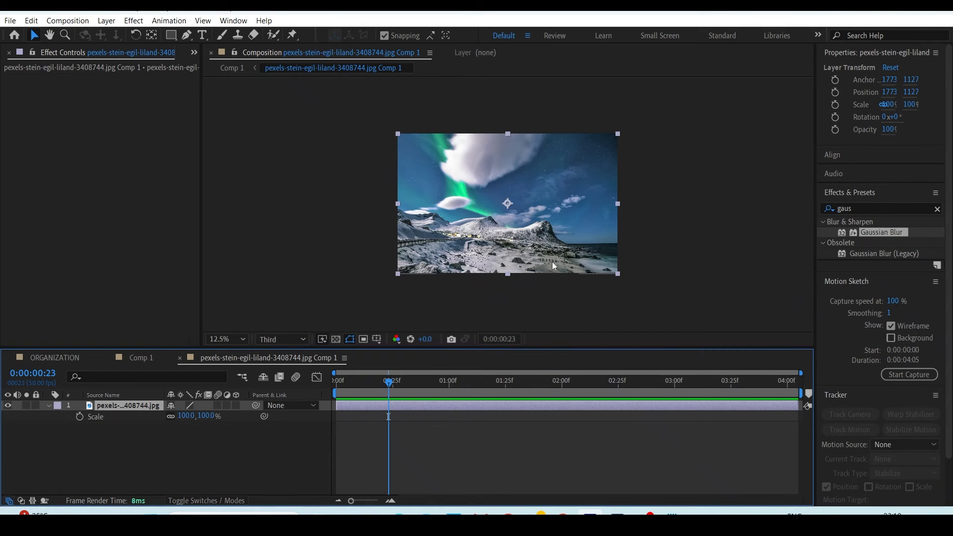
# Add the forest mountain image (707344.jpg) from the project files to Comp 1, above the aurora pre-composition.
pyautogui.click(154, 359)
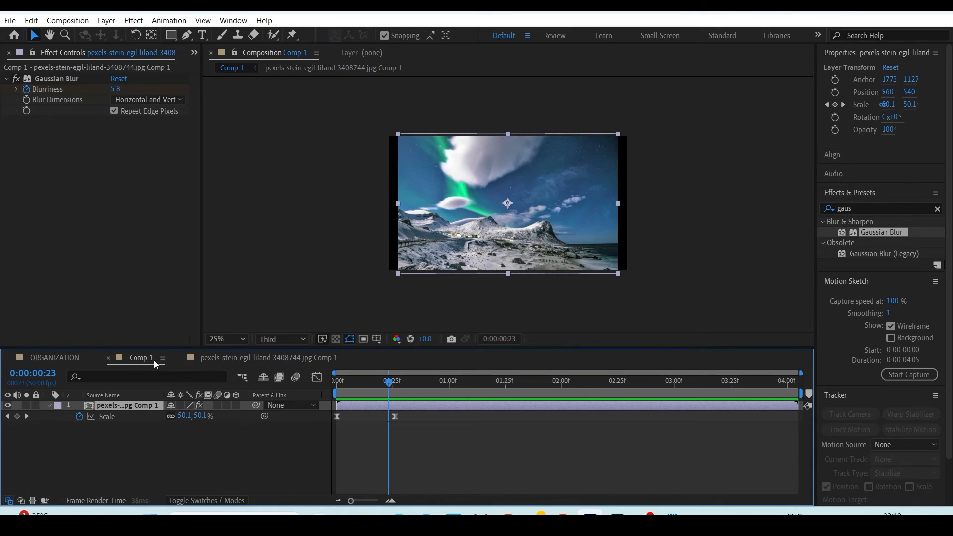
pyautogui.click(195, 52)
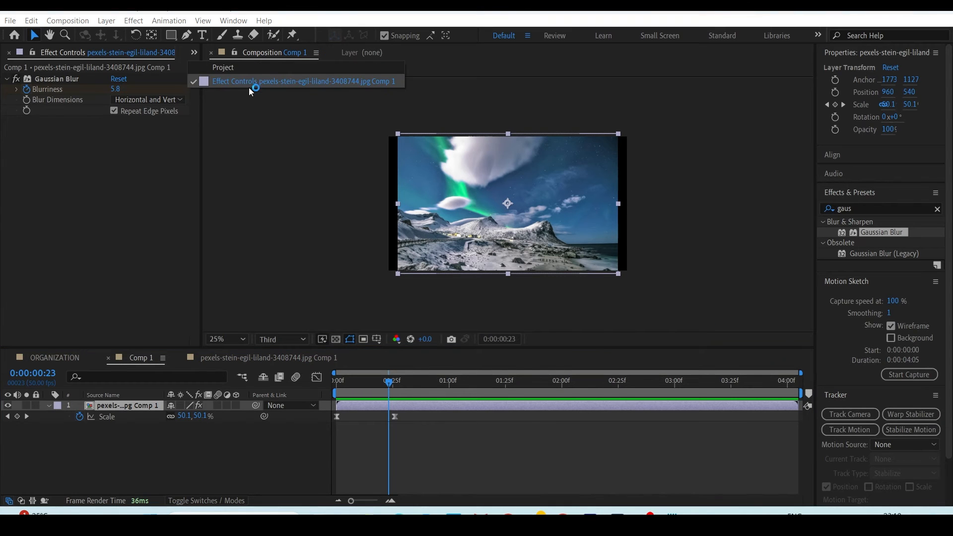
pyautogui.click(247, 72)
pyautogui.click(59, 282)
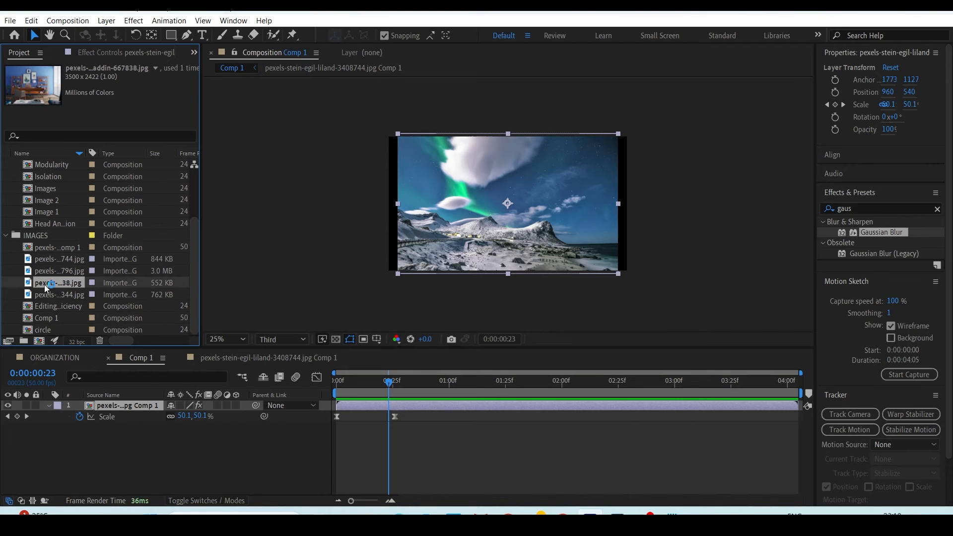
pyautogui.click(46, 294)
pyautogui.moveTo(44, 294); pyautogui.dragTo(103, 402)
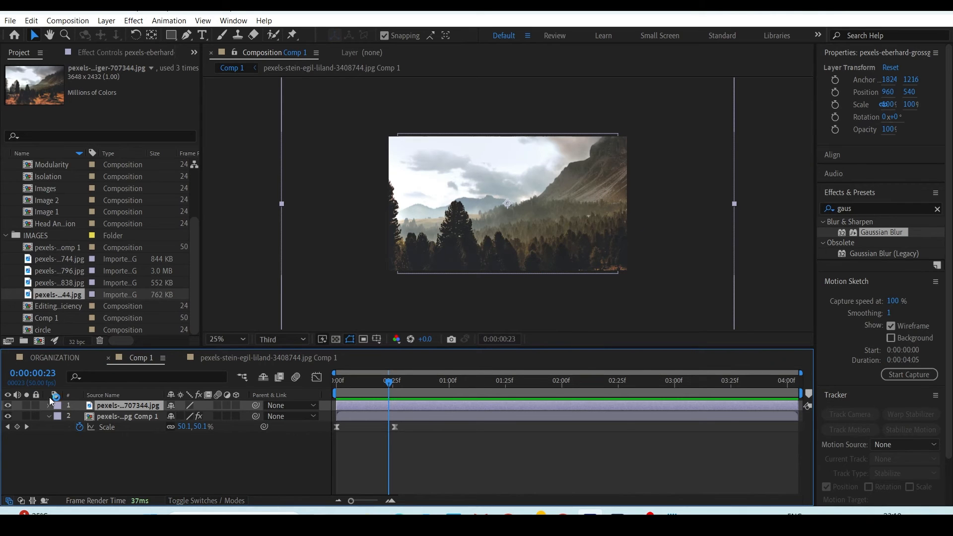
# Copy the aurora pre-composition's Scale keyframes onto the forest image at 0:00:00:00 and preview the animation.
pyautogui.moveTo(388, 384); pyautogui.dragTo(300, 383)
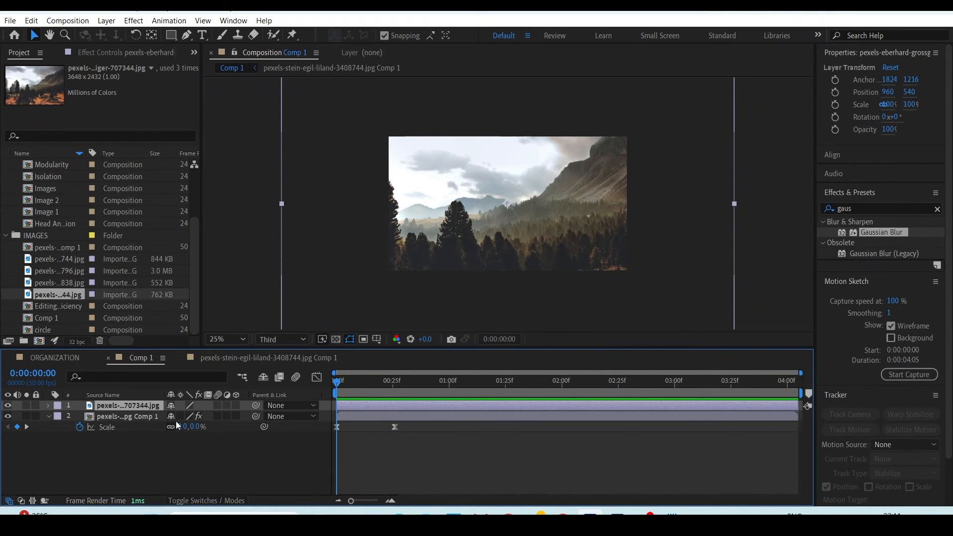
pyautogui.click(105, 428)
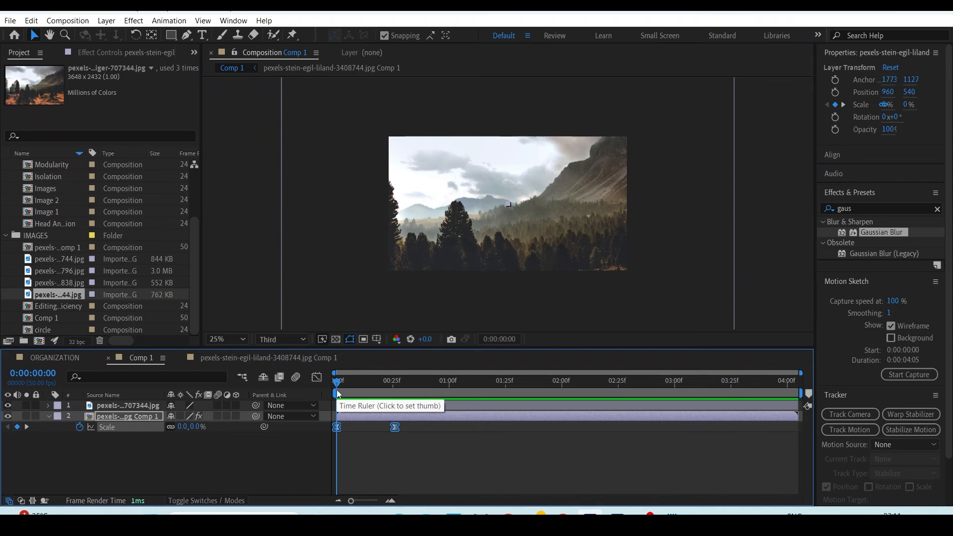
pyautogui.click(119, 406)
pyautogui.press('s')
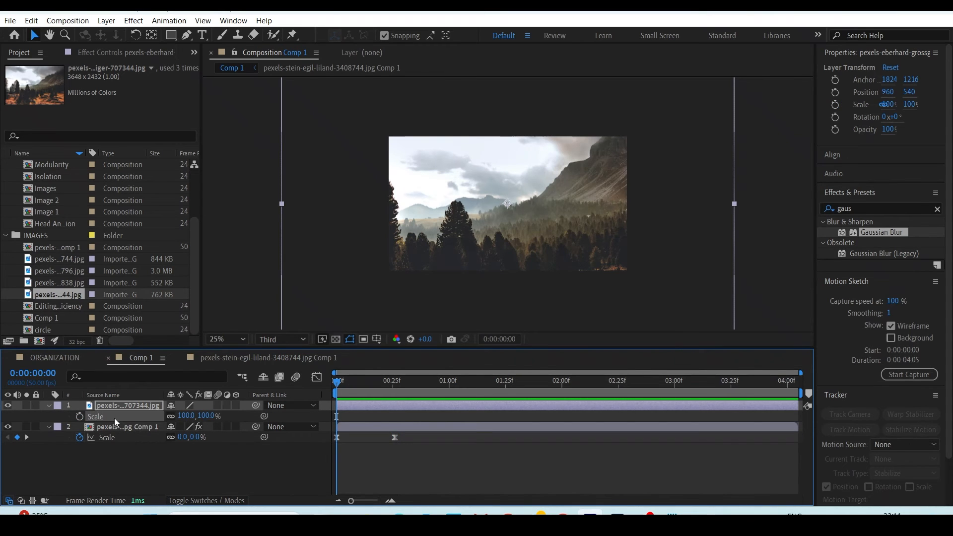
pyautogui.hotkey('ctrl', 'v')
pyautogui.press('space')
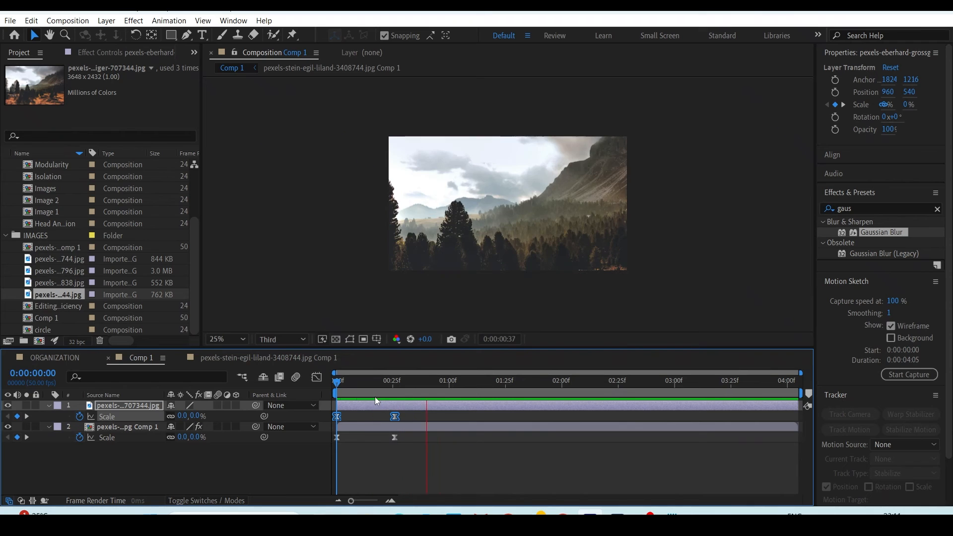
# Copy the keyframed Gaussian Blur effect from the aurora pre-composition onto the forest image layer at 0:00:00:26.
pyautogui.click(395, 381)
pyautogui.click(127, 437)
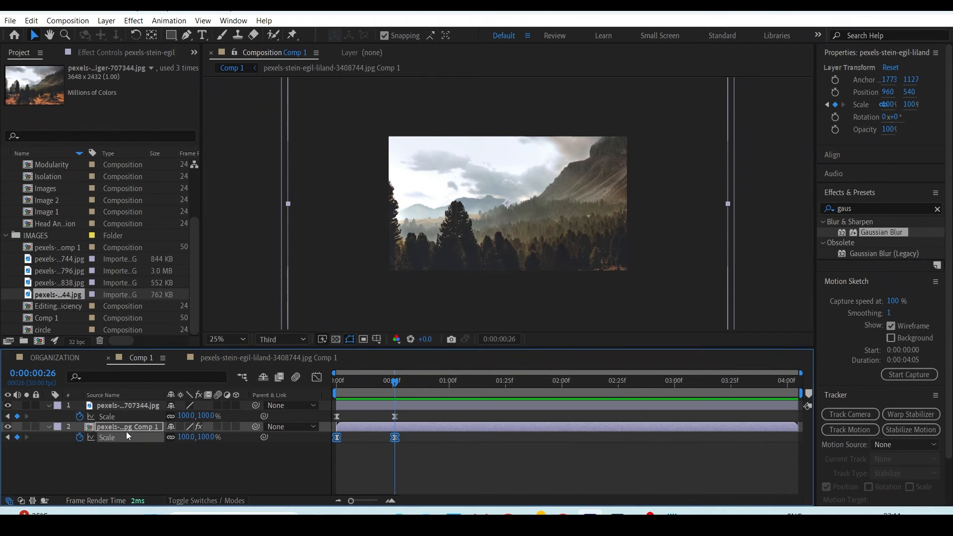
pyautogui.click(107, 54)
pyautogui.click(53, 80)
pyautogui.hotkey('ctrl', 'c')
pyautogui.click(112, 405)
pyautogui.hotkey('ctrl', 'v')
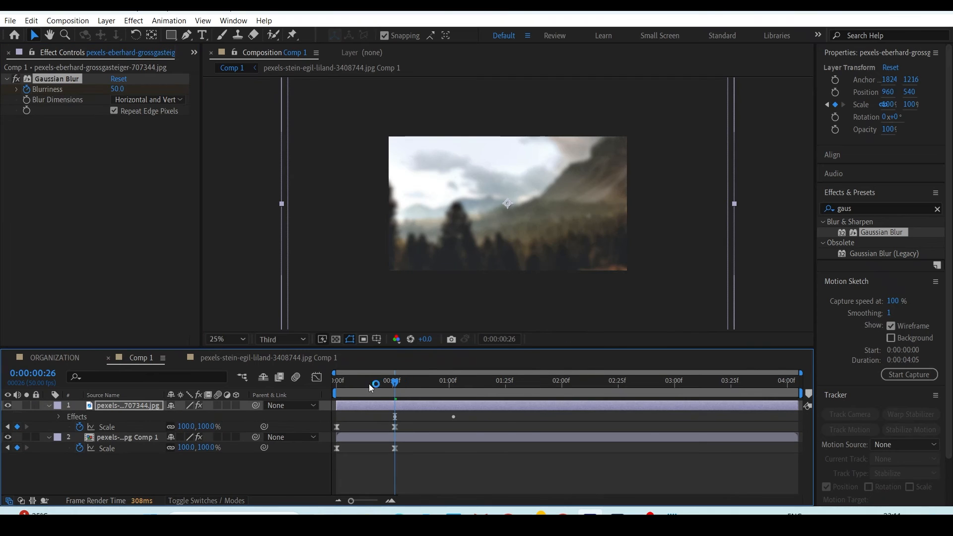
# Shift the forest image's Blurriness keyframes to start at 0:00:00:00, aligned with Scale, and scrub through to 0:00:00:25.
pyautogui.click(368, 383)
pyautogui.press('u')
pyautogui.moveTo(363, 427); pyautogui.dragTo(339, 428)
pyautogui.moveTo(343, 385); pyautogui.dragTo(319, 394)
pyautogui.moveTo(383, 386); pyautogui.dragTo(393, 387)
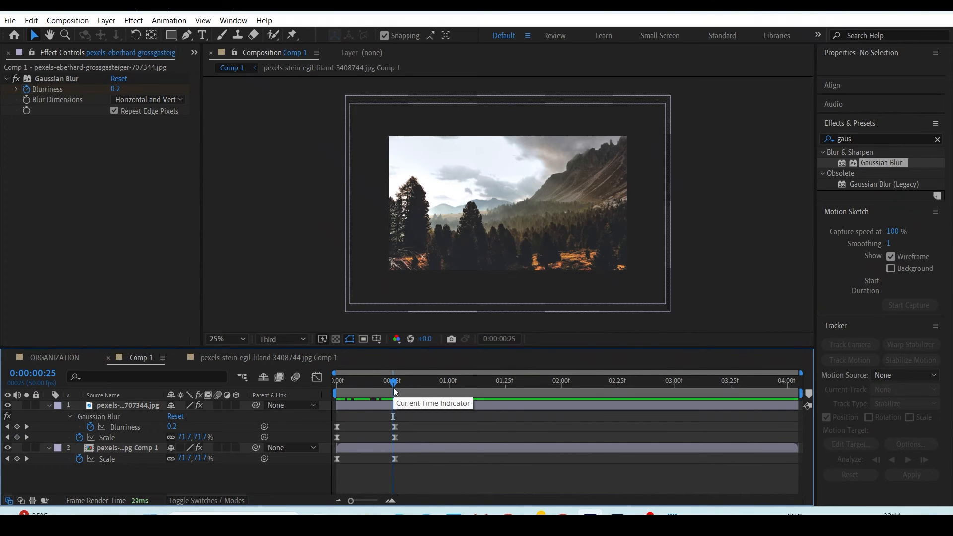
# Pre-compose the forest image layer in Comp 1 with all attributes moved into the new composition.
pyautogui.click(152, 407)
pyautogui.rightClick(153, 407)
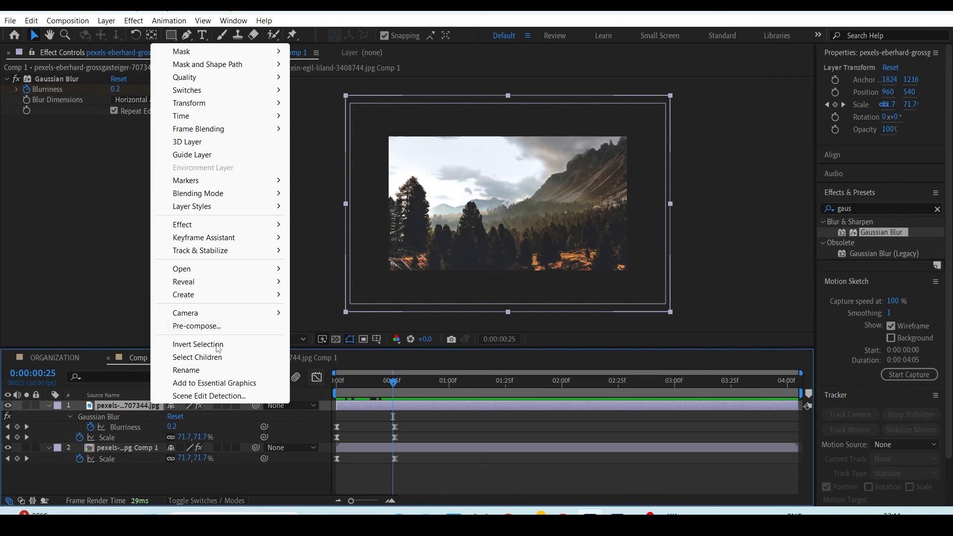
pyautogui.click(189, 326)
pyautogui.moveTo(659, 112); pyautogui.dragTo(688, 192)
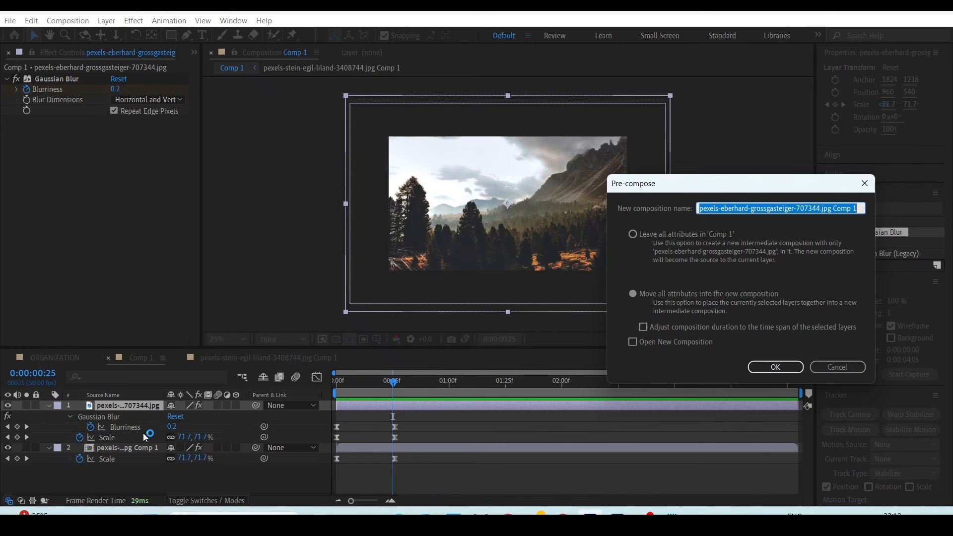
pyautogui.click(778, 367)
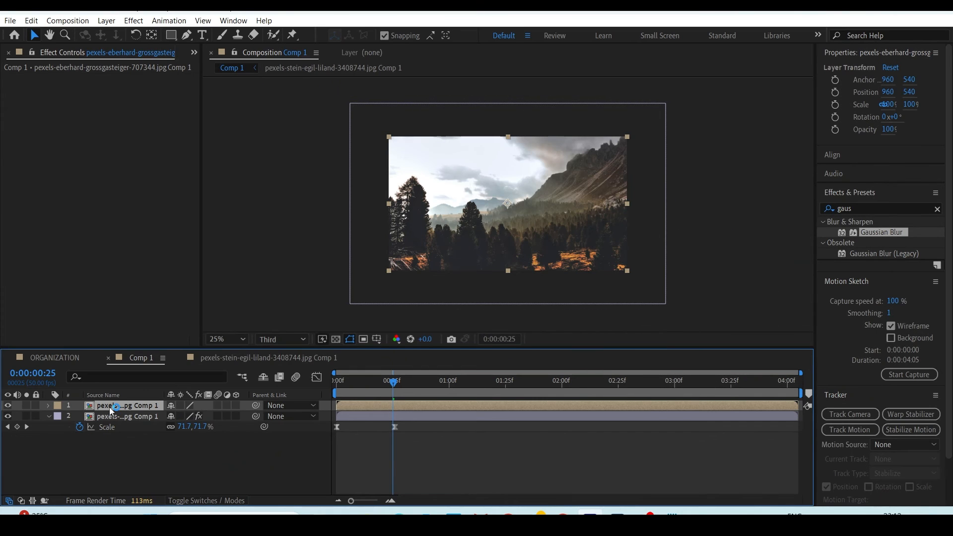
# Inspect the Scale property of the forest pre-composition and of the image inside it, scrubbing the nested animation to 0:00:00:47.
pyautogui.press('s')
pyautogui.click(134, 415)
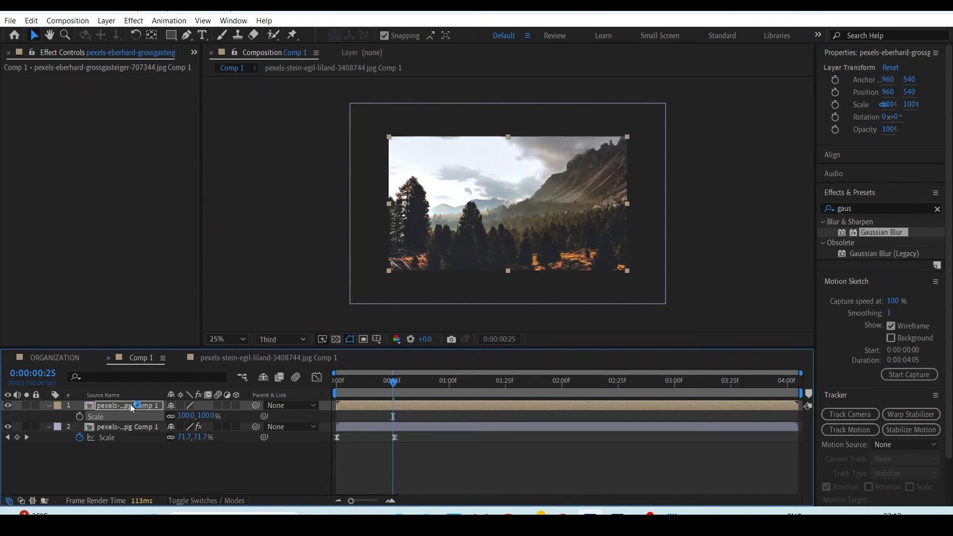
pyautogui.doubleClick(130, 405)
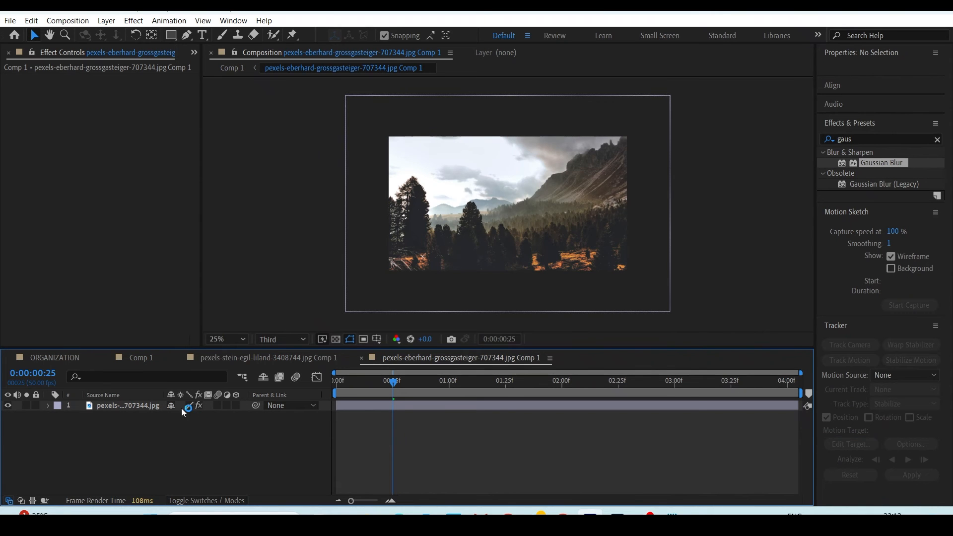
pyautogui.click(130, 406)
pyautogui.press('s')
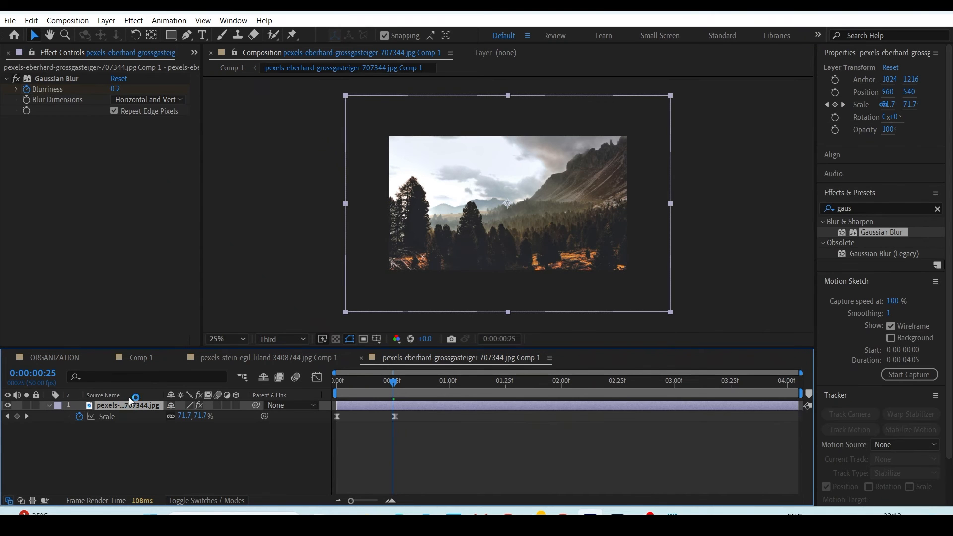
pyautogui.moveTo(342, 391); pyautogui.dragTo(443, 385)
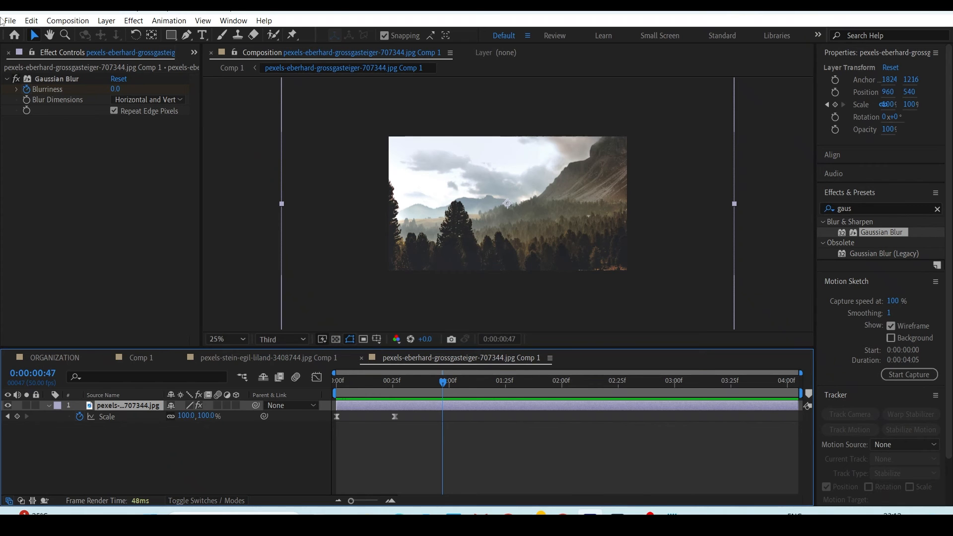
# Check the forest pre-composition's size in Composition Settings and compare it with the aurora pre-composition before returning to Comp 1.
pyautogui.click(67, 20)
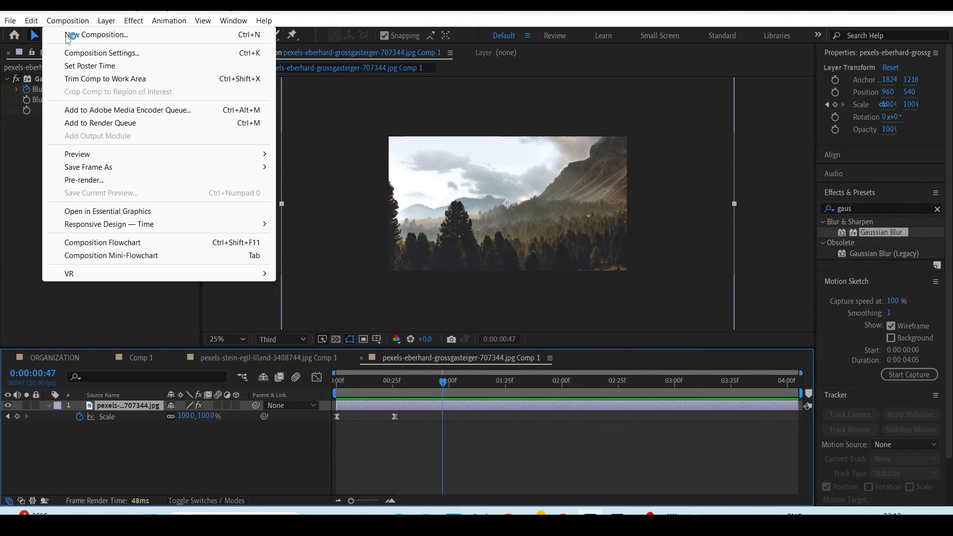
pyautogui.click(118, 55)
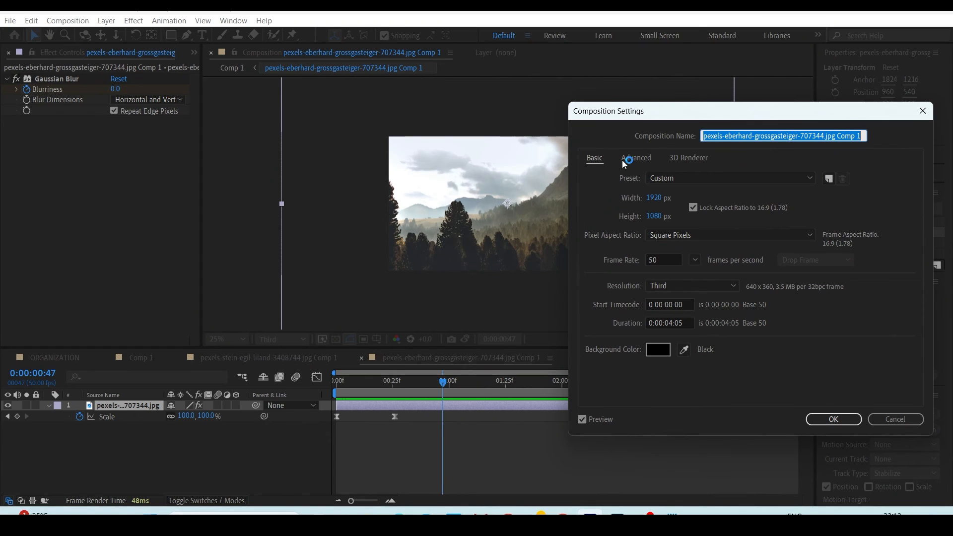
pyautogui.click(895, 424)
pyautogui.click(293, 358)
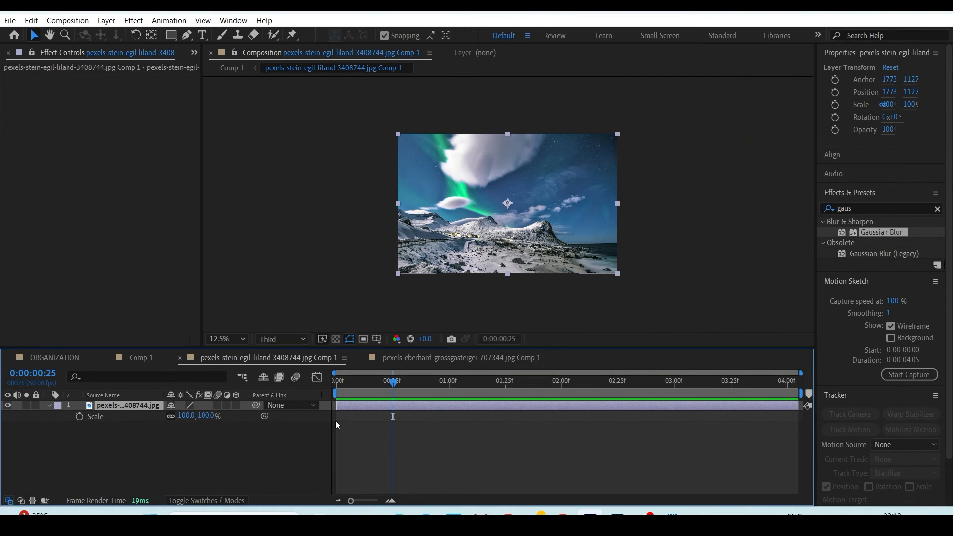
pyautogui.click(142, 358)
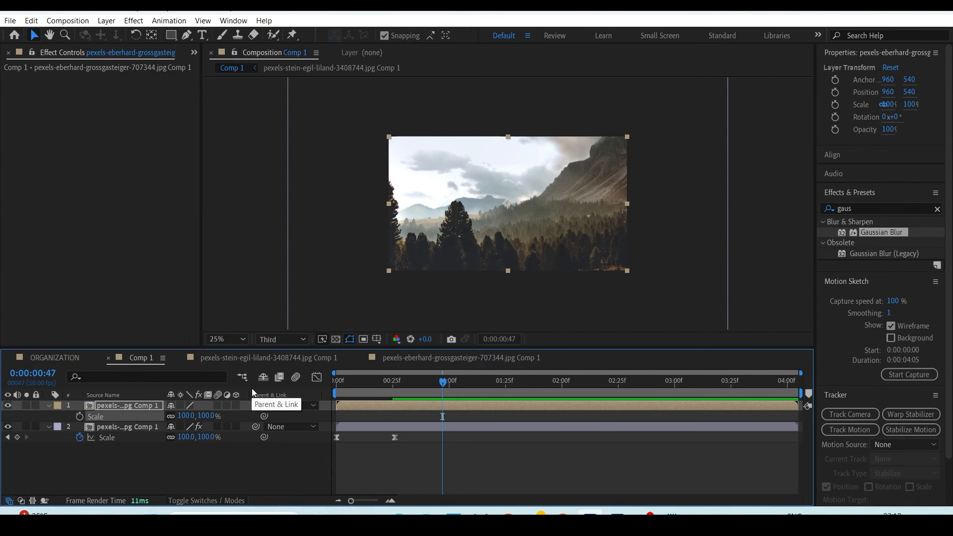
# Undo the forest pre-composition and trim the end of the forest image layer to 0:00:00:26.
pyautogui.hotkey('ctrl', 'z')
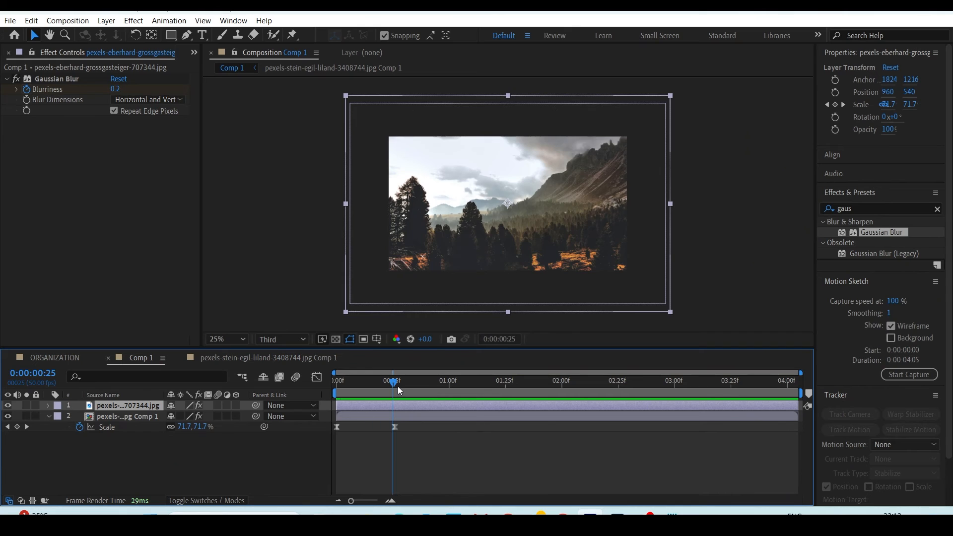
pyautogui.moveTo(387, 386); pyautogui.dragTo(396, 385)
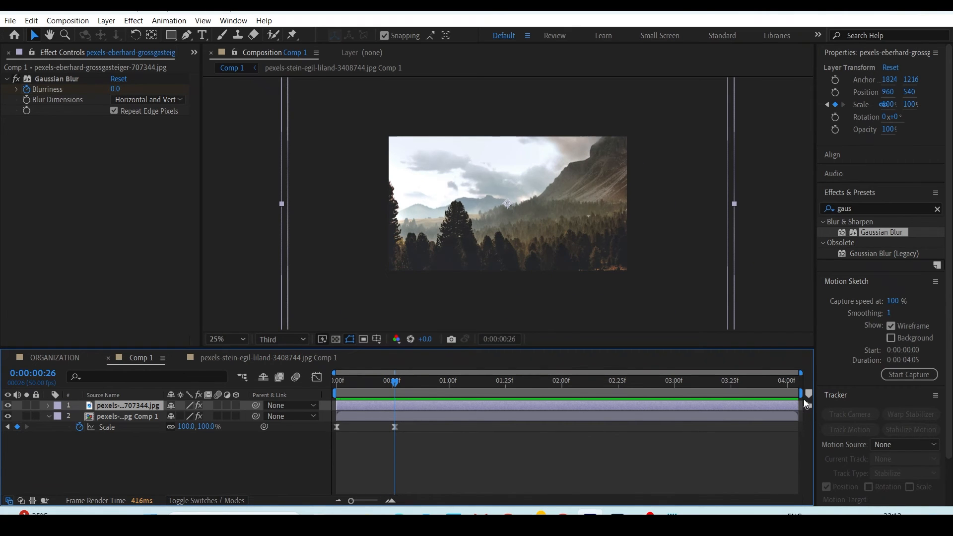
pyautogui.moveTo(799, 406); pyautogui.dragTo(394, 408)
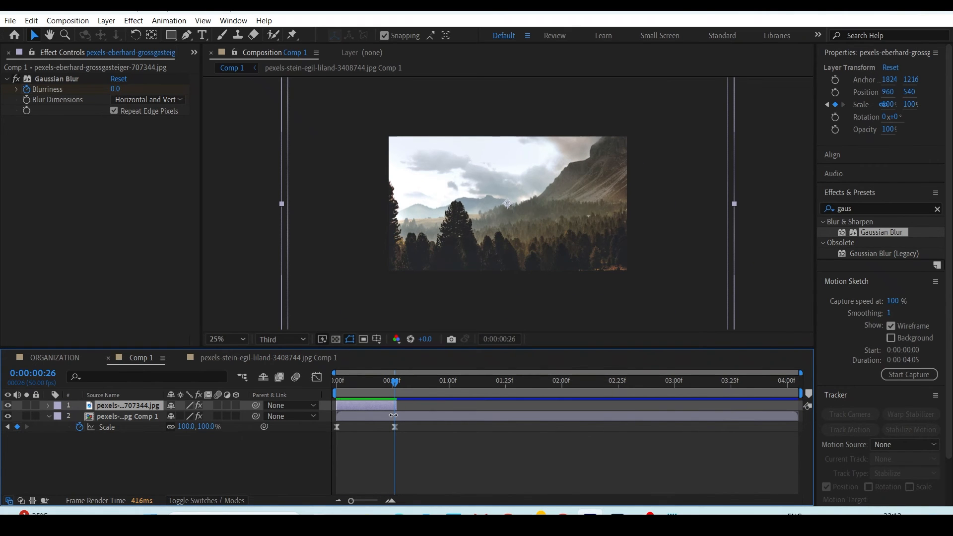
pyautogui.click(365, 382)
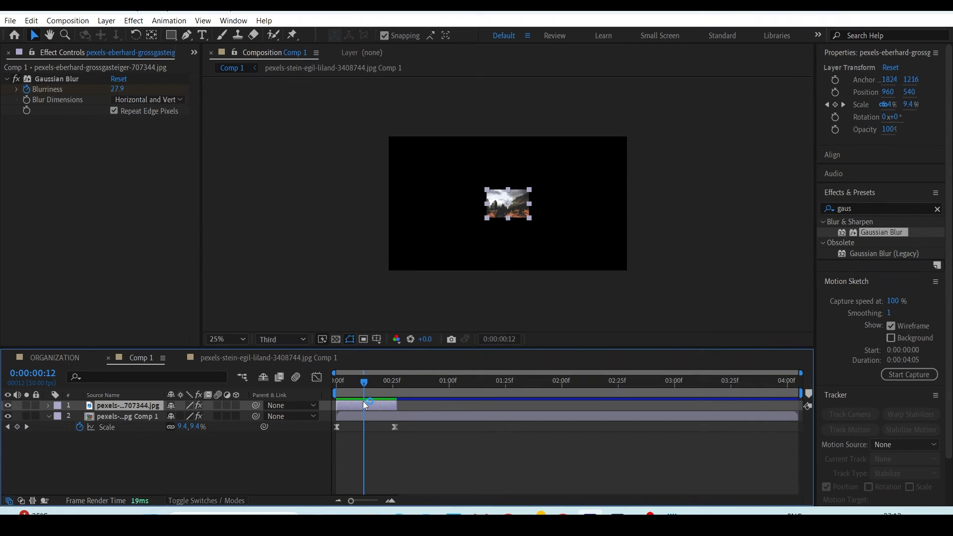
# Pre-compose the trimmed forest layer with all attributes moved but without duration adjustment, scrub through it, and undo the pre-composition.
pyautogui.rightClick(133, 406)
pyautogui.click(178, 328)
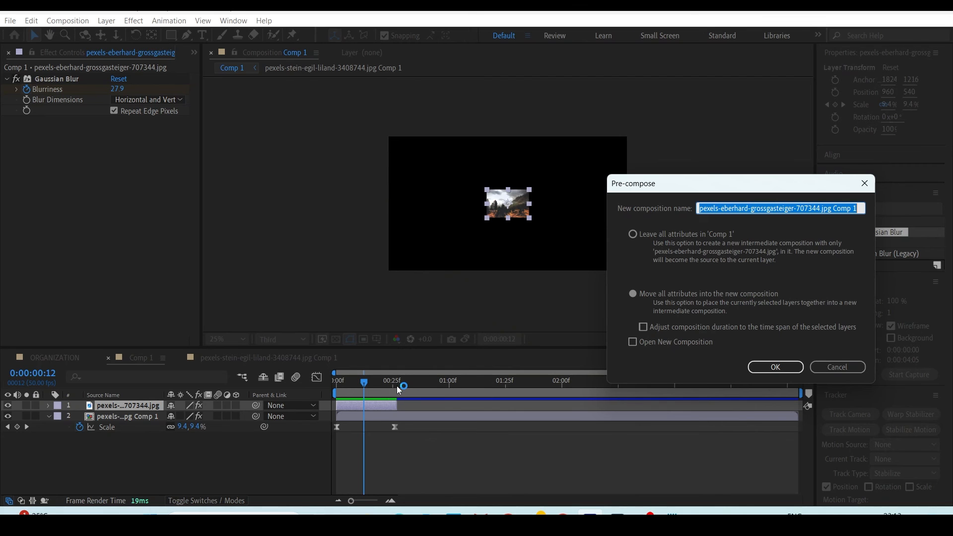
pyautogui.click(775, 367)
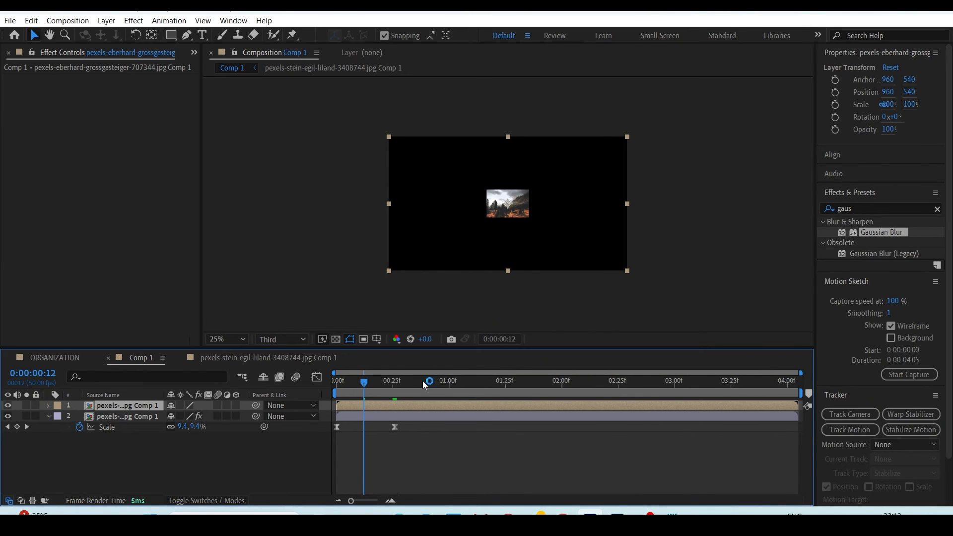
pyautogui.moveTo(399, 380); pyautogui.dragTo(385, 394)
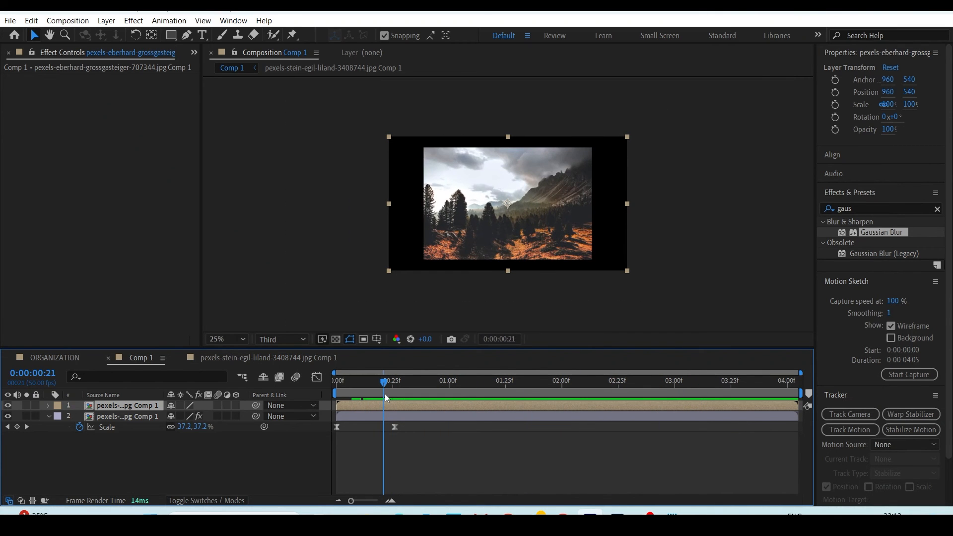
pyautogui.hotkey('ctrl', 'z')
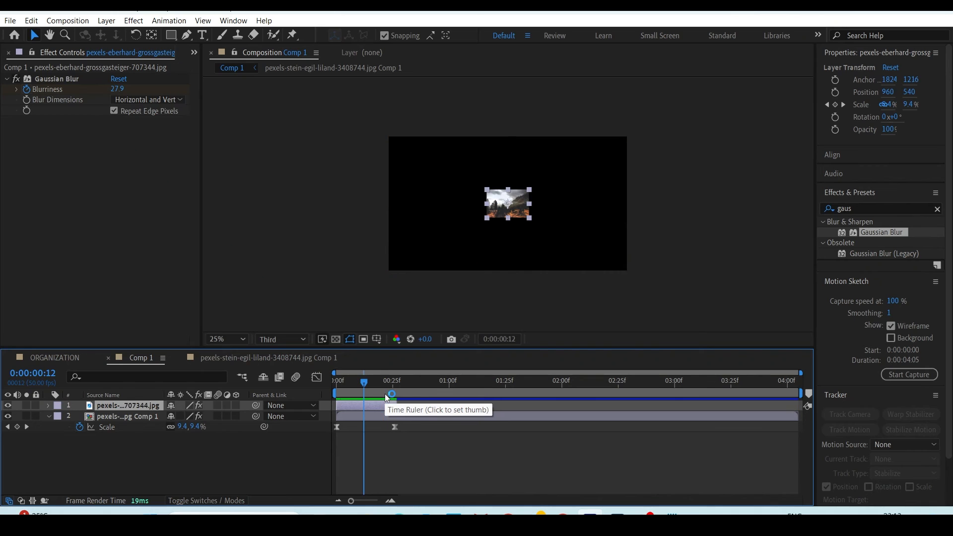
# Pre-compose the trimmed forest layer with composition duration adjusted to the layer's time span, scrub to 0:00:00:26, and undo the pre-composition.
pyautogui.rightClick(123, 405)
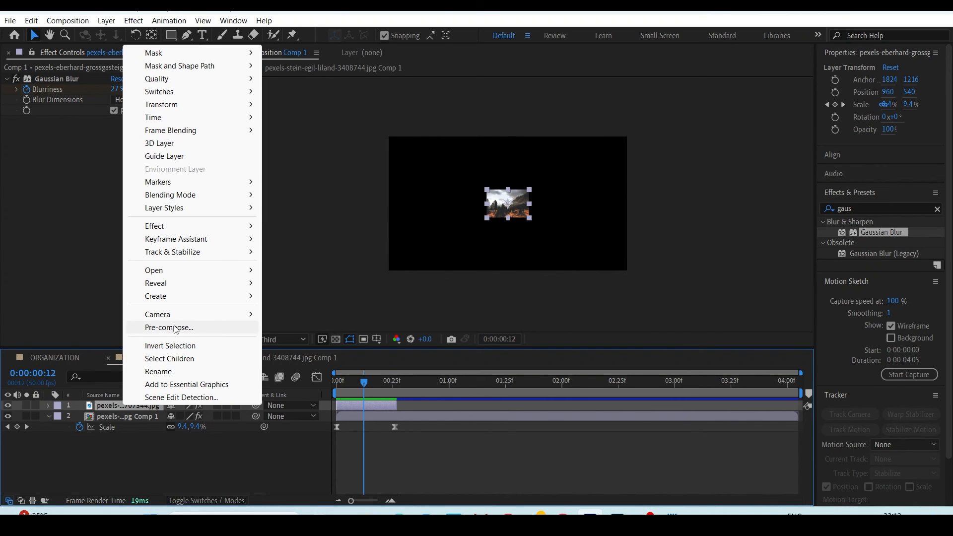
pyautogui.click(174, 328)
pyautogui.click(658, 332)
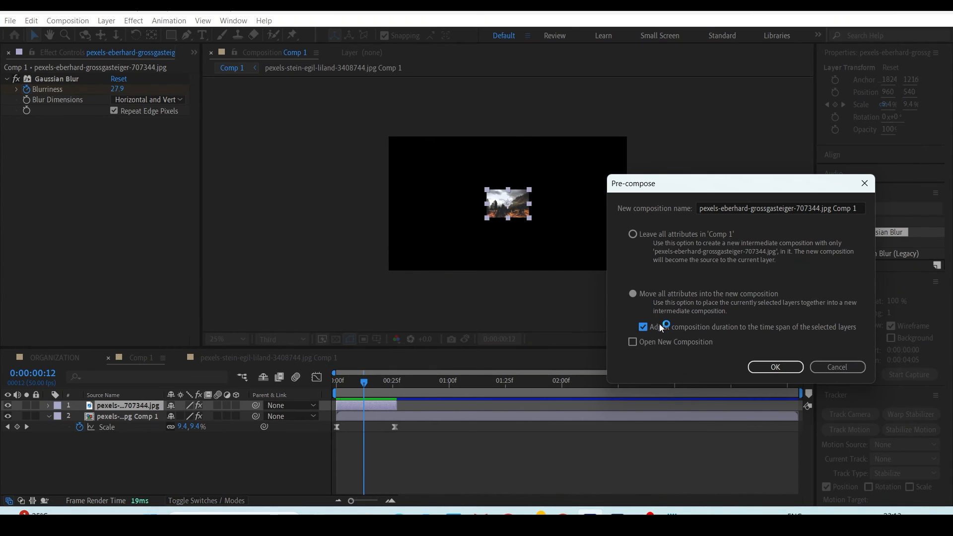
pyautogui.click(773, 367)
pyautogui.moveTo(374, 388); pyautogui.dragTo(395, 383)
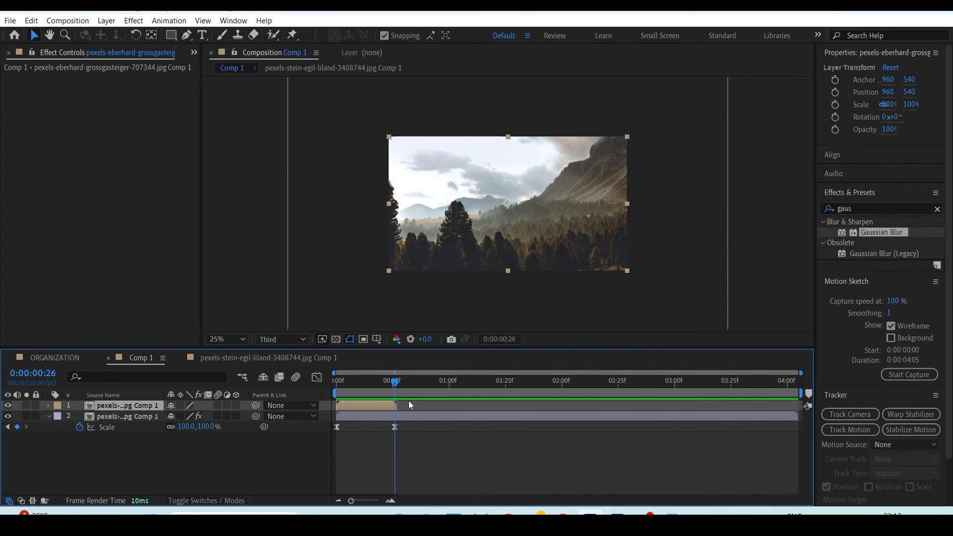
pyautogui.hotkey('ctrl', 'z')
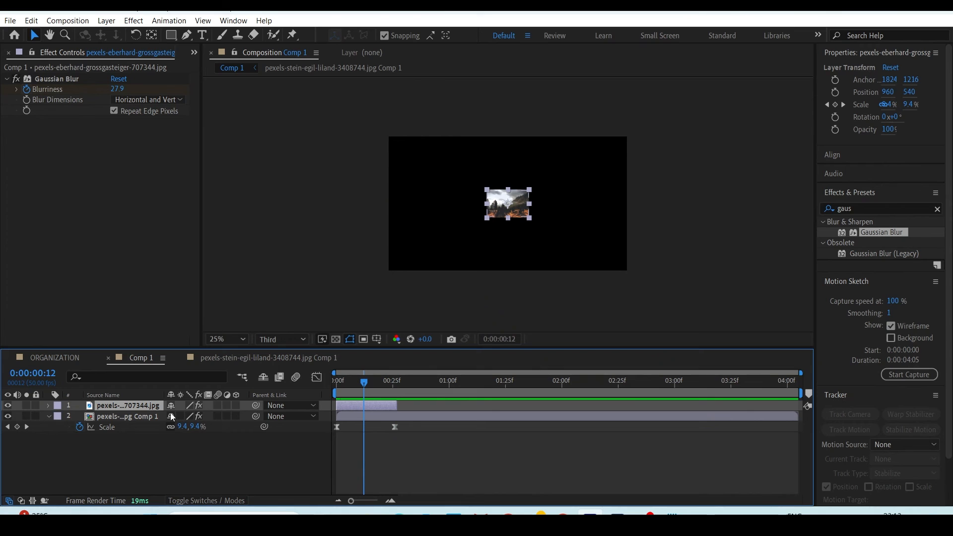
# Pre-compose the trimmed forest layer with all attributes moved, duration adjusted to its time span, and Open New Composition enabled.
pyautogui.rightClick(140, 405)
pyautogui.click(187, 327)
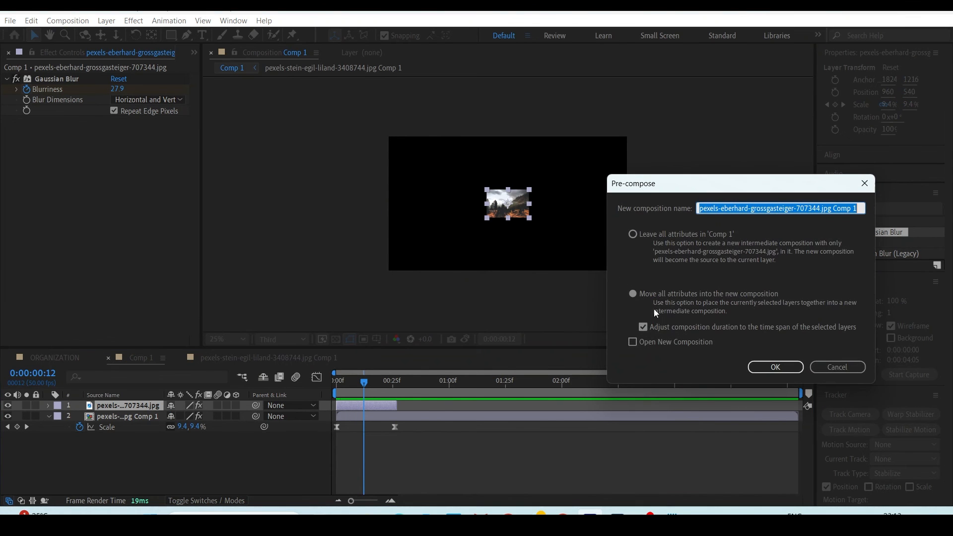
pyautogui.click(645, 344)
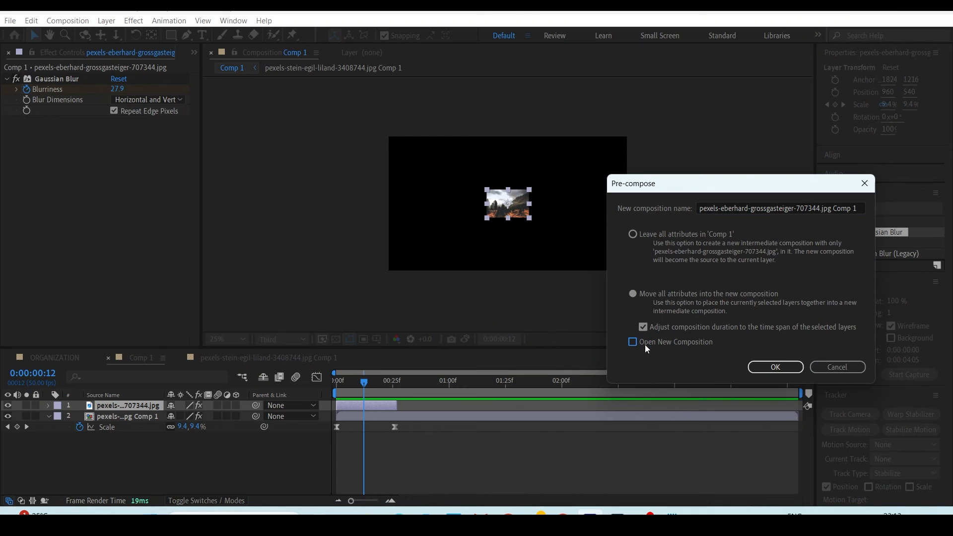
pyautogui.click(794, 368)
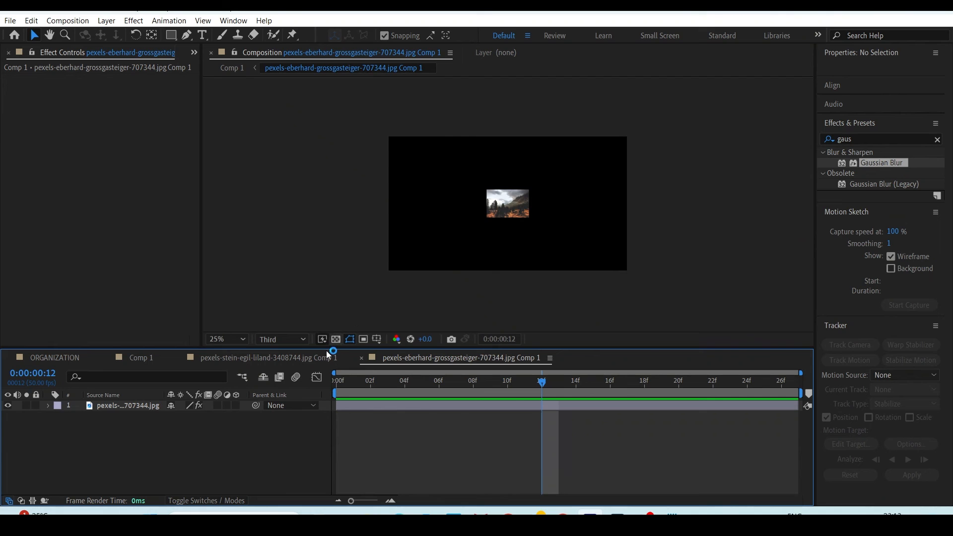
# Add a text layer reading DESIGN over the image in the aurora pre-composition.
pyautogui.click(268, 357)
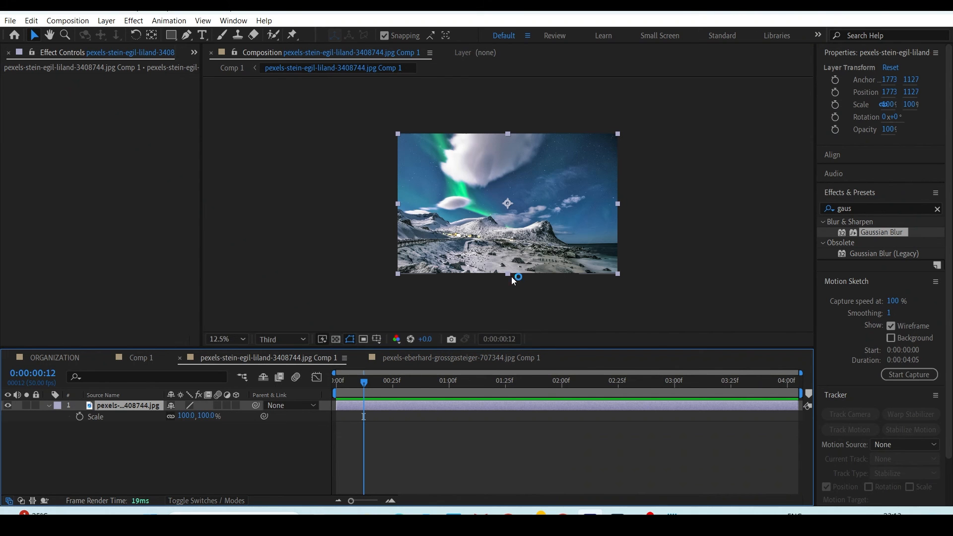
pyautogui.click(298, 446)
pyautogui.hotkey('ctrl', 't')
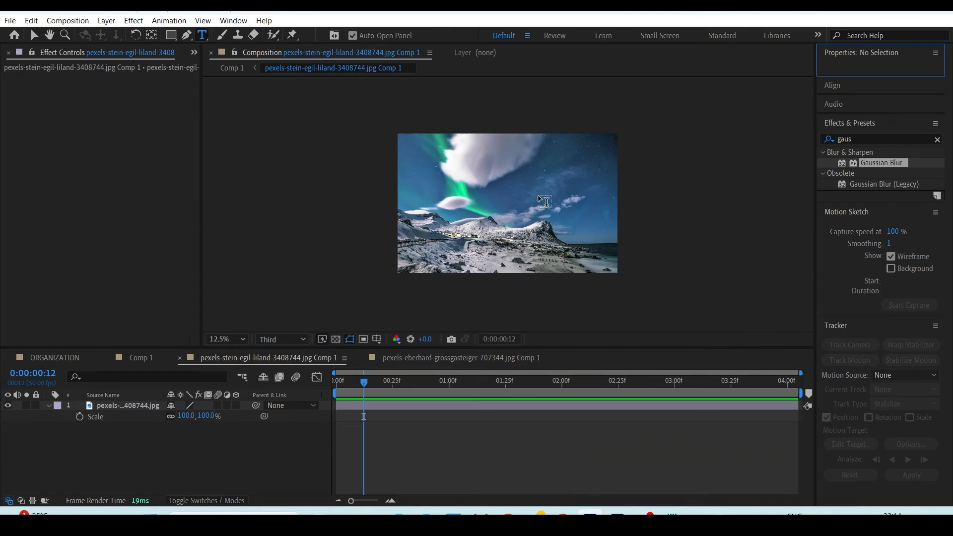
pyautogui.click(490, 215)
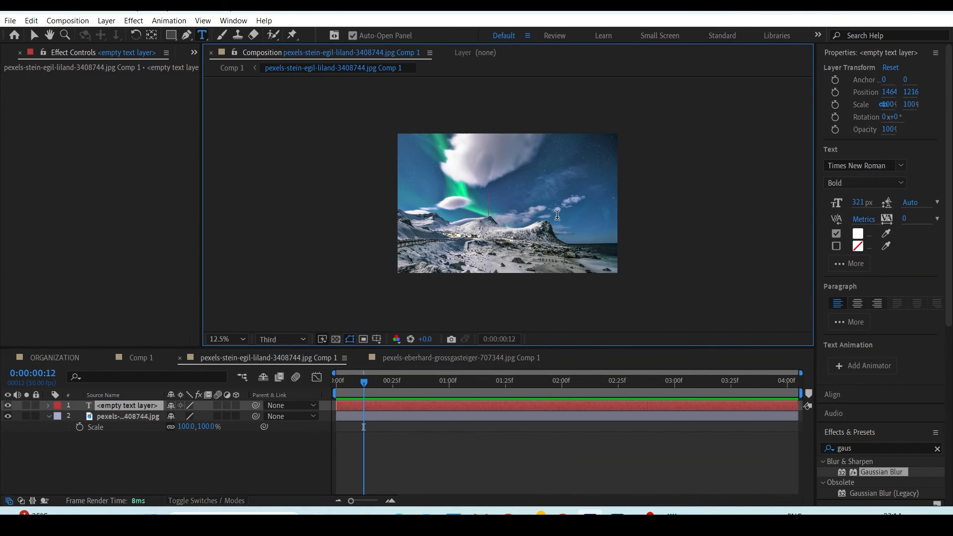
pyautogui.write('DESIGN')
pyautogui.press('Escape')
# Enlarge the DESIGN text to about 207% and centre it in the aurora pre-composition.
pyautogui.press('v')
pyautogui.moveTo(571, 218)
pyautogui.mouseDown()
pyautogui.moveTo(598, 227)
pyautogui.moveTo(585, 222)
pyautogui.mouseUp()
pyautogui.click(228, 339)
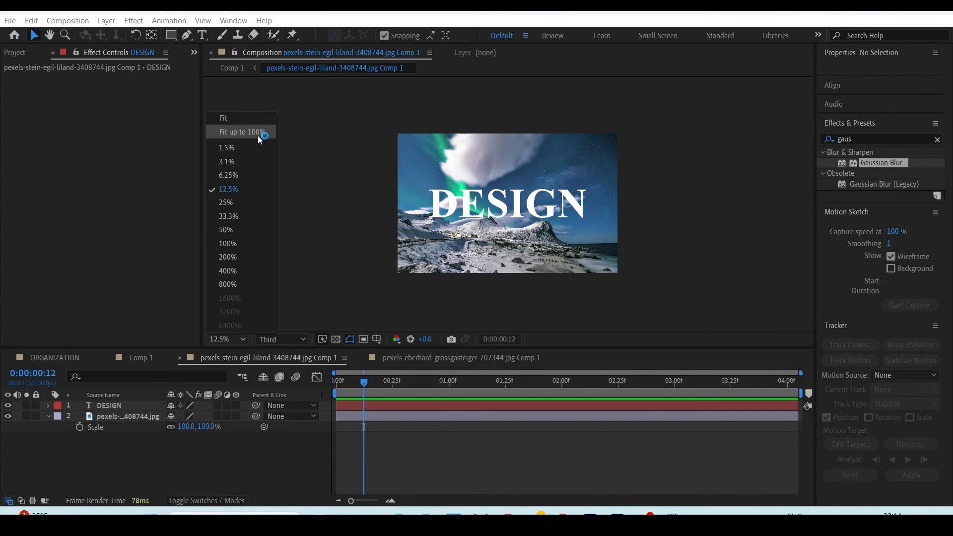
pyautogui.click(261, 131)
# Review the Pre-compose options available for the DESIGN text layer, and close the dialog without applying them.
pyautogui.click(121, 410)
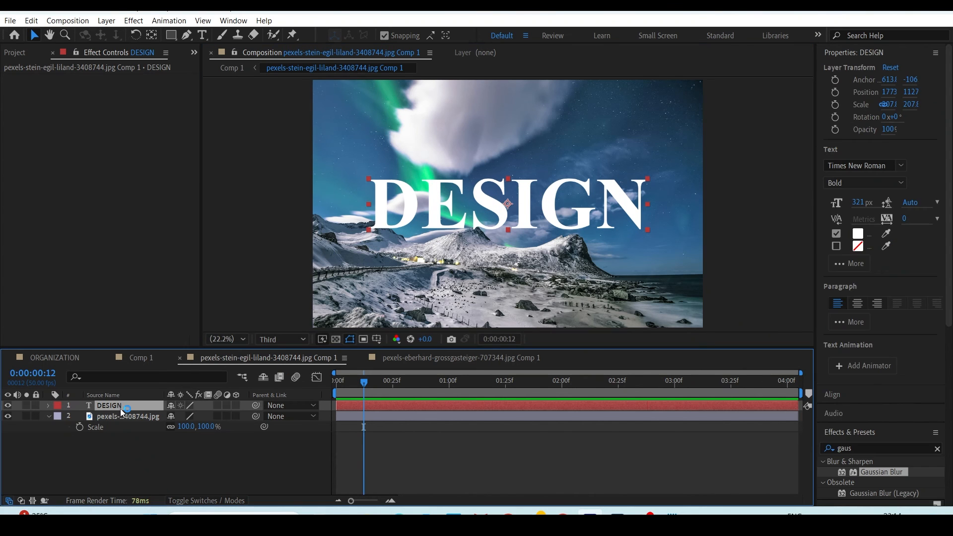
pyautogui.rightClick(121, 410)
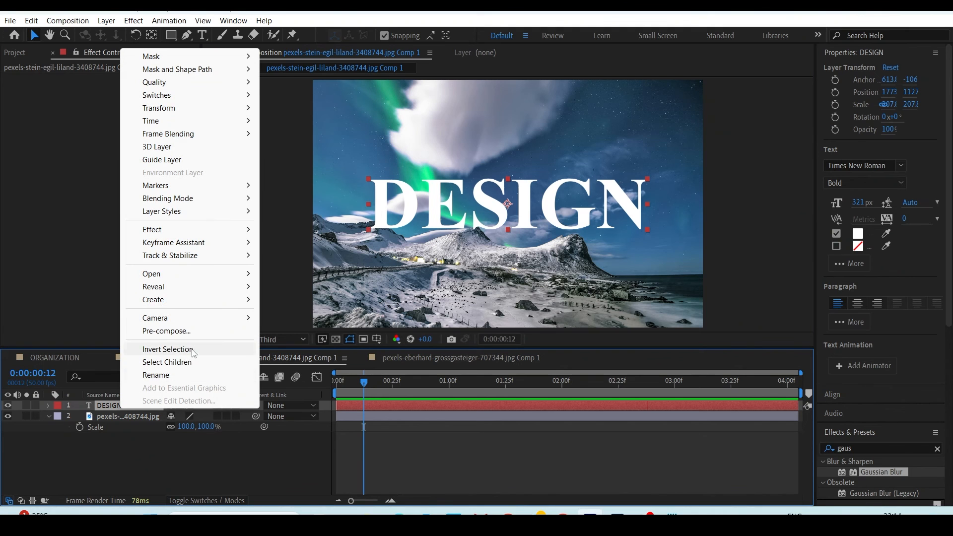
pyautogui.click(165, 332)
pyautogui.moveTo(720, 193); pyautogui.dragTo(741, 213)
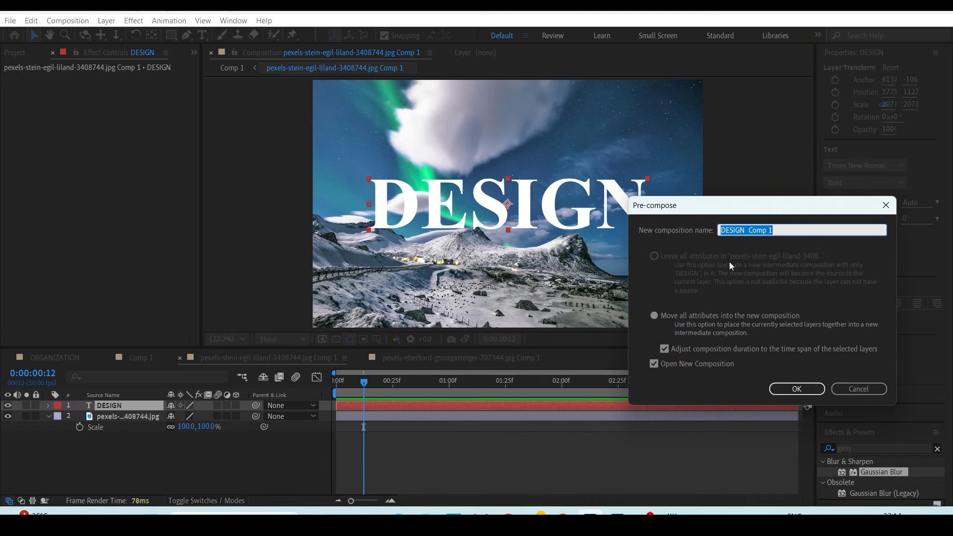
pyautogui.click(668, 267)
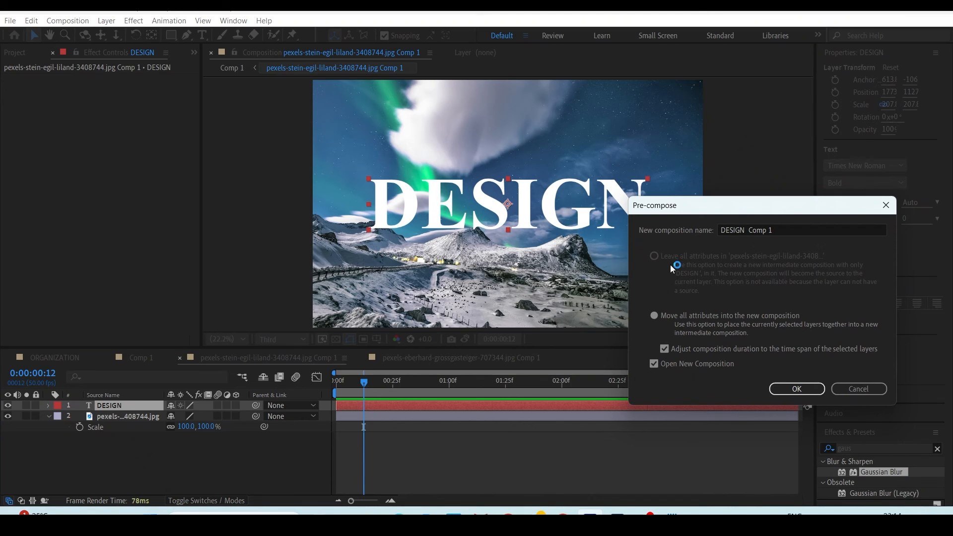
pyautogui.click(691, 319)
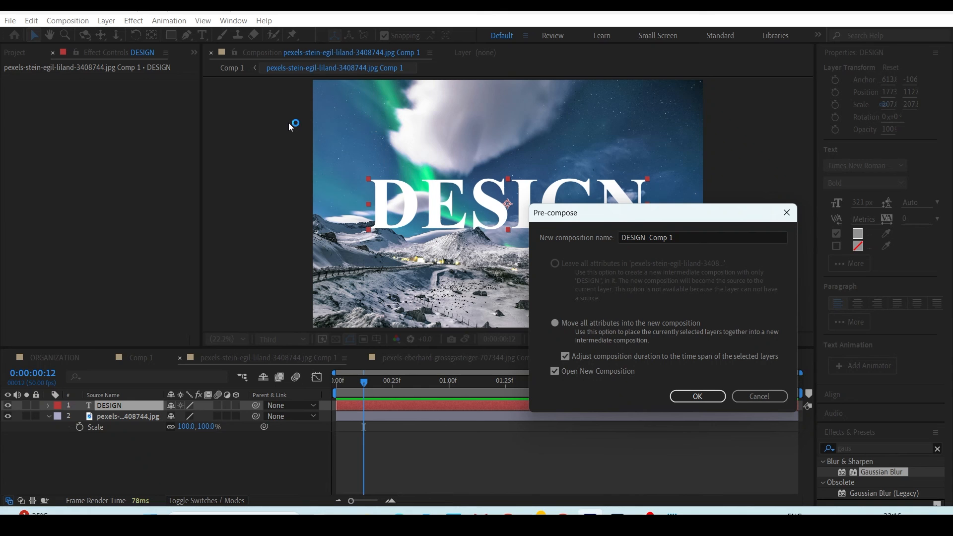
pyautogui.click(762, 398)
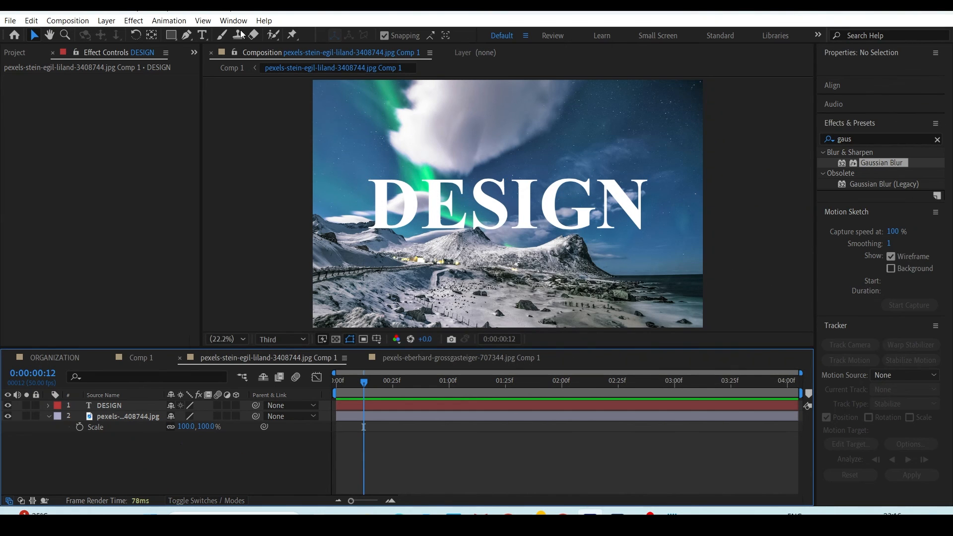
# Draw a rectangle shape about 2700 by 980 px over the DESIGN text, with a black fill and a 0 px stroke.
pyautogui.moveTo(173, 36)
pyautogui.mouseDown()
pyautogui.moveTo(261, 87)
pyautogui.moveTo(216, 73)
pyautogui.moveTo(228, 34)
pyautogui.mouseUp()
pyautogui.moveTo(311, 145); pyautogui.dragTo(389, 190)
pyautogui.hotkey('ctrl', 'z')
pyautogui.moveTo(369, 143)
pyautogui.mouseDown()
pyautogui.moveTo(633, 261)
pyautogui.moveTo(669, 250)
pyautogui.mouseUp()
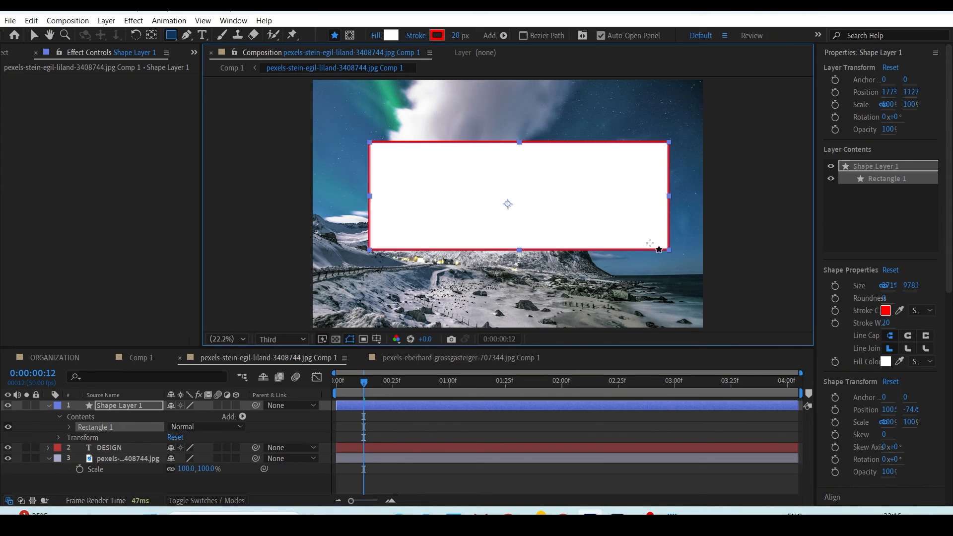
pyautogui.moveTo(456, 36); pyautogui.dragTo(437, 36)
pyautogui.click(391, 35)
pyautogui.click(620, 388)
pyautogui.click(889, 232)
pyautogui.press('v')
# Check which Pre-compose attribute options are available for the rectangle shape layer, and cancel the dialog.
pyautogui.click(132, 407)
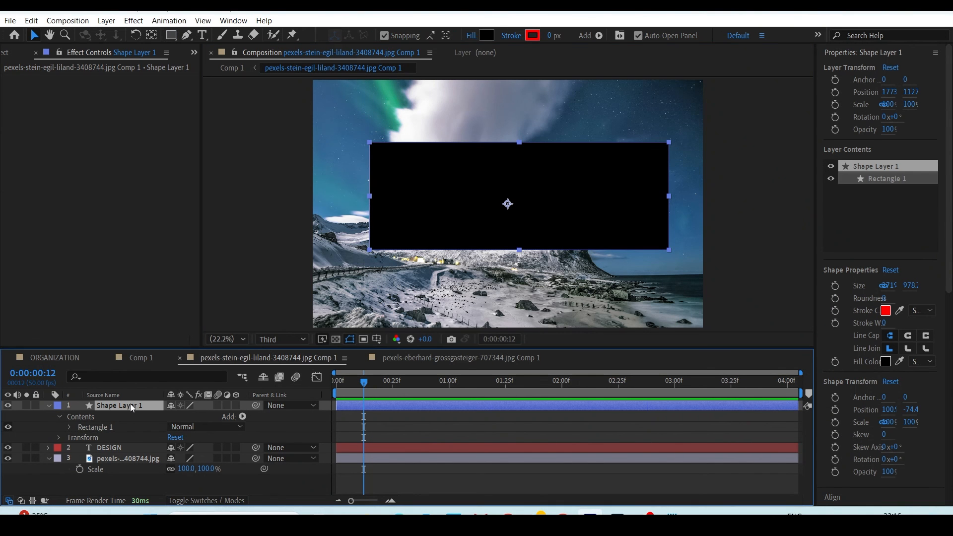
pyautogui.rightClick(132, 407)
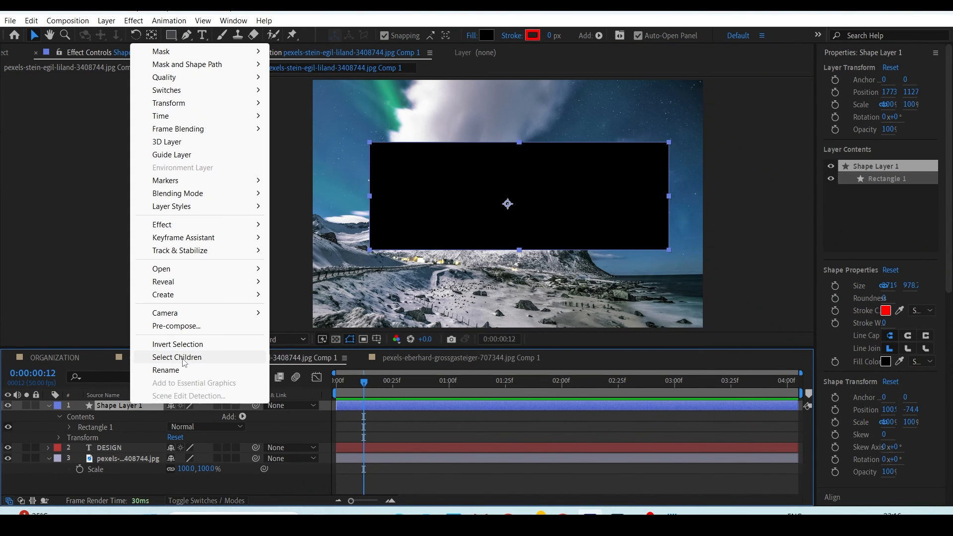
pyautogui.click(171, 326)
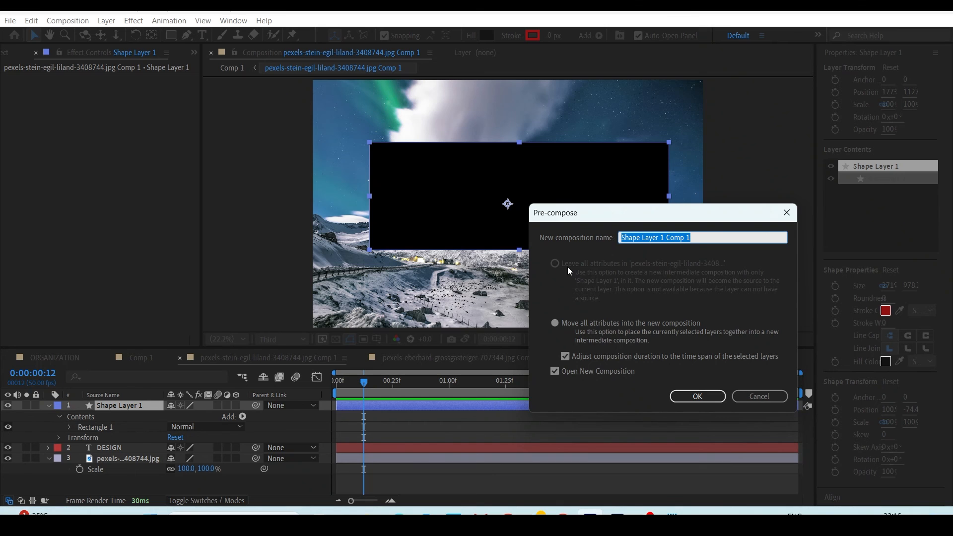
pyautogui.click(759, 396)
# Add a black solid layer at composition size, 3546 by 2255 px.
pyautogui.click(264, 484)
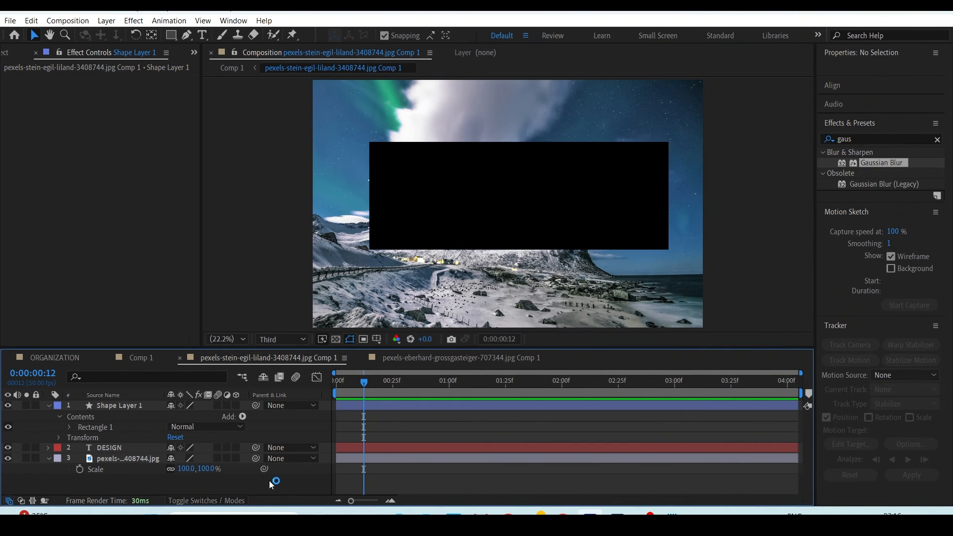
pyautogui.rightClick(210, 479)
pyautogui.moveTo(245, 333)
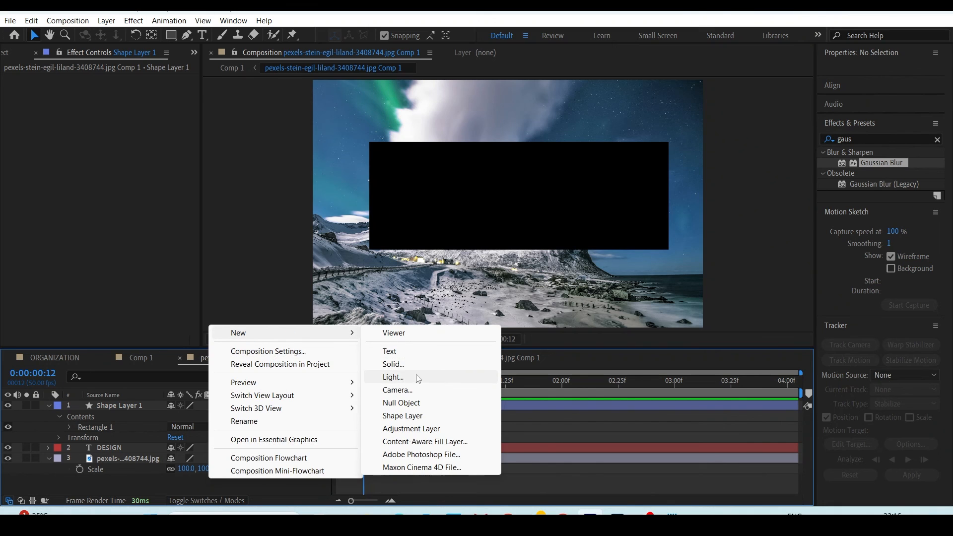
pyautogui.click(395, 365)
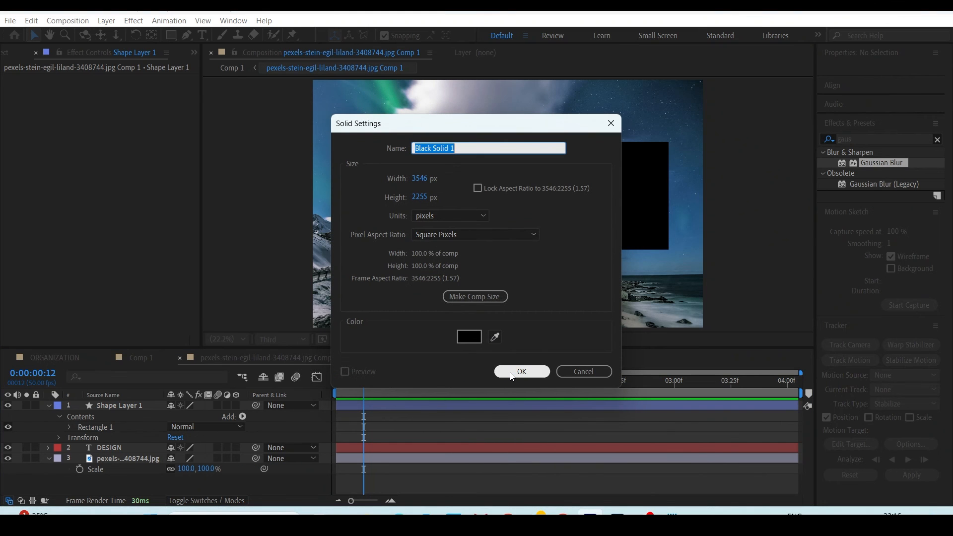
pyautogui.click(478, 298)
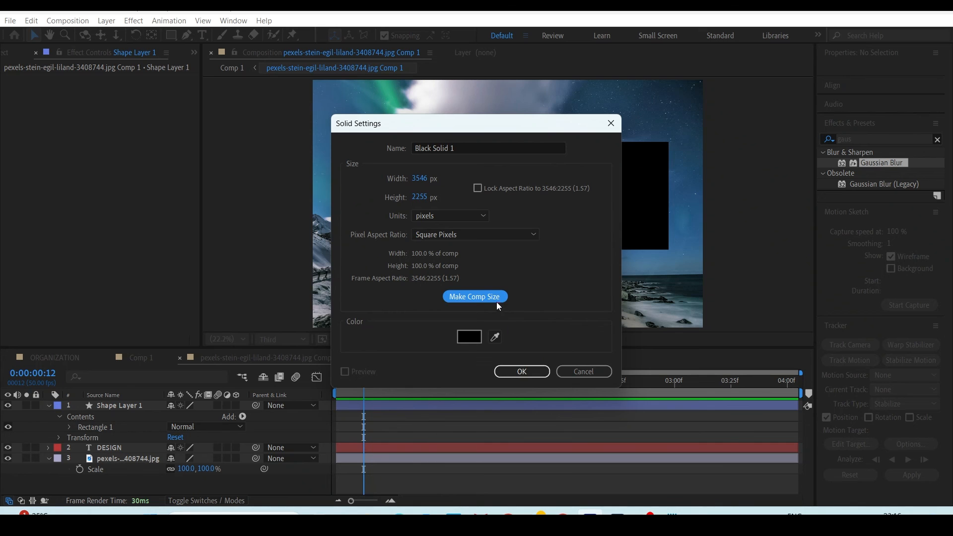
pyautogui.click(522, 371)
# Check the Pre-compose options for the black solid, choosing to leave all attributes, and cancel the dialog.
pyautogui.hotkey('ctrl', 'shift', 'c')
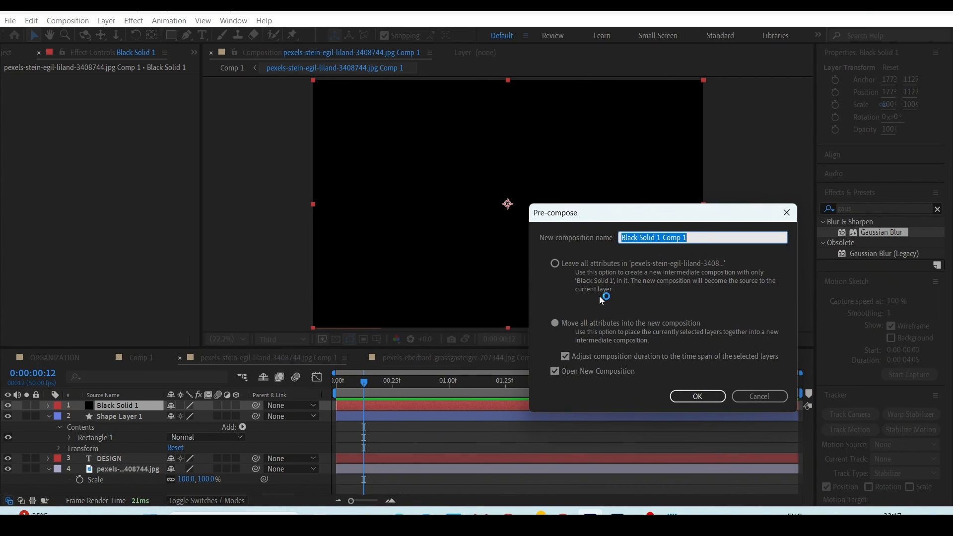
pyautogui.click(592, 277)
pyautogui.click(571, 266)
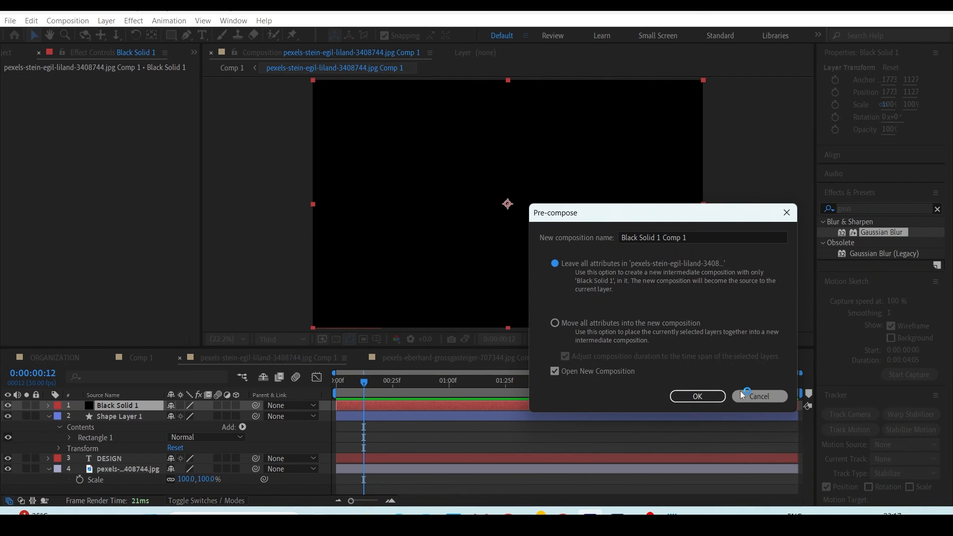
pyautogui.click(747, 396)
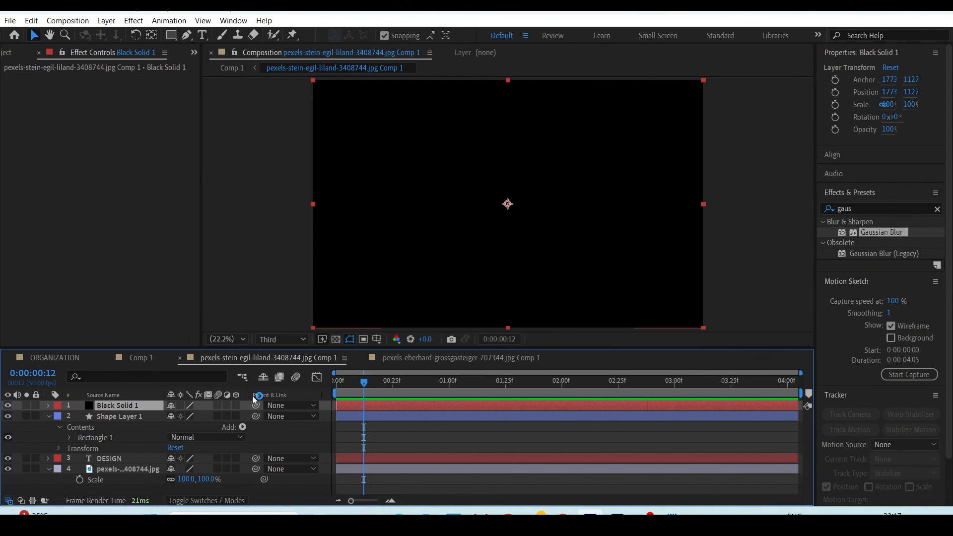
# Open the nested Text Comp from the ORGANIZATION composition and return to ORGANIZATION.
pyautogui.click(55, 357)
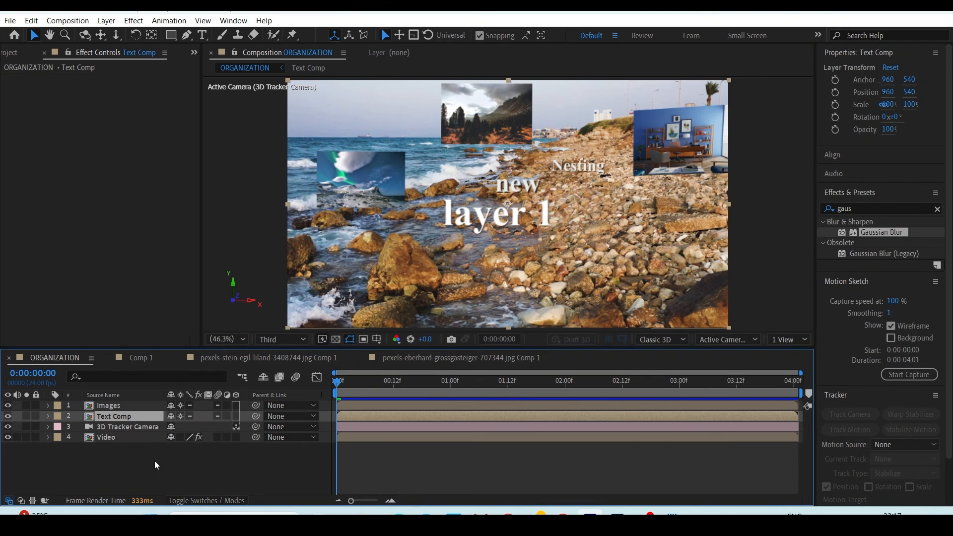
pyautogui.doubleClick(127, 415)
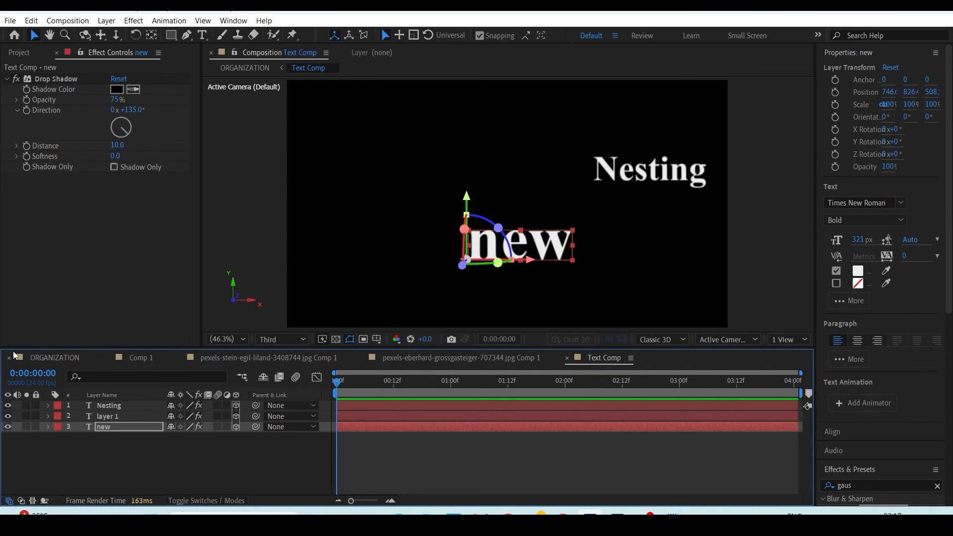
pyautogui.click(44, 358)
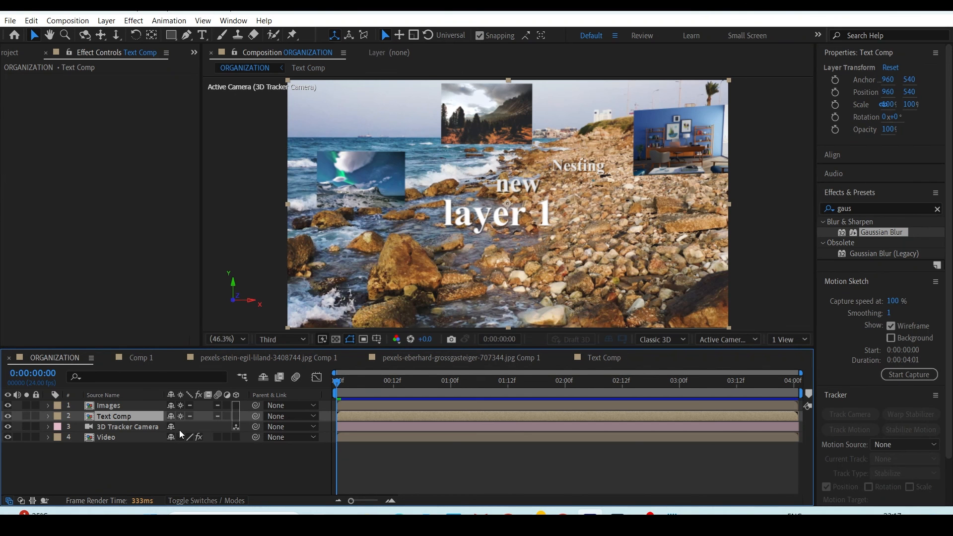
# Open the nested Images composition through the Composition Mini-Flowchart and return to ORGANIZATION.
pyautogui.click(246, 379)
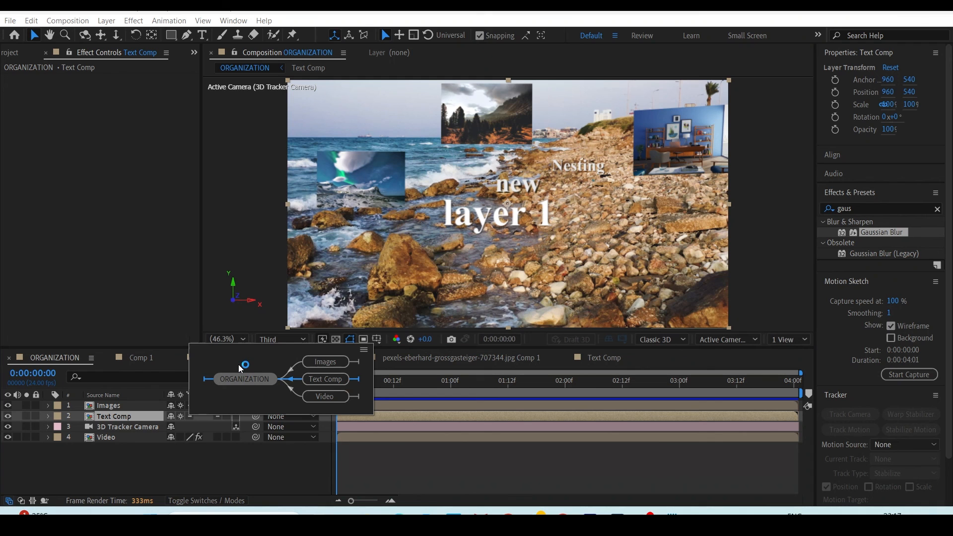
pyautogui.click(319, 363)
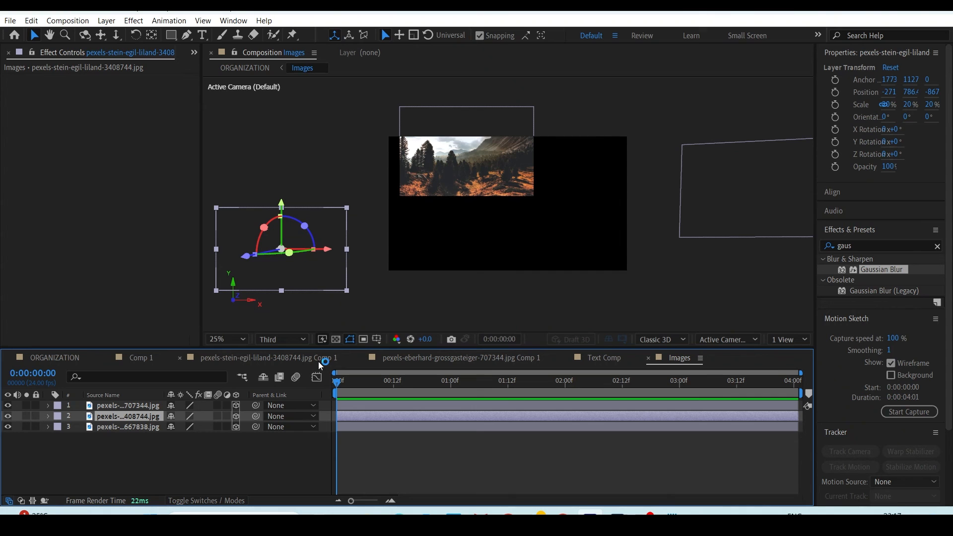
pyautogui.click(46, 352)
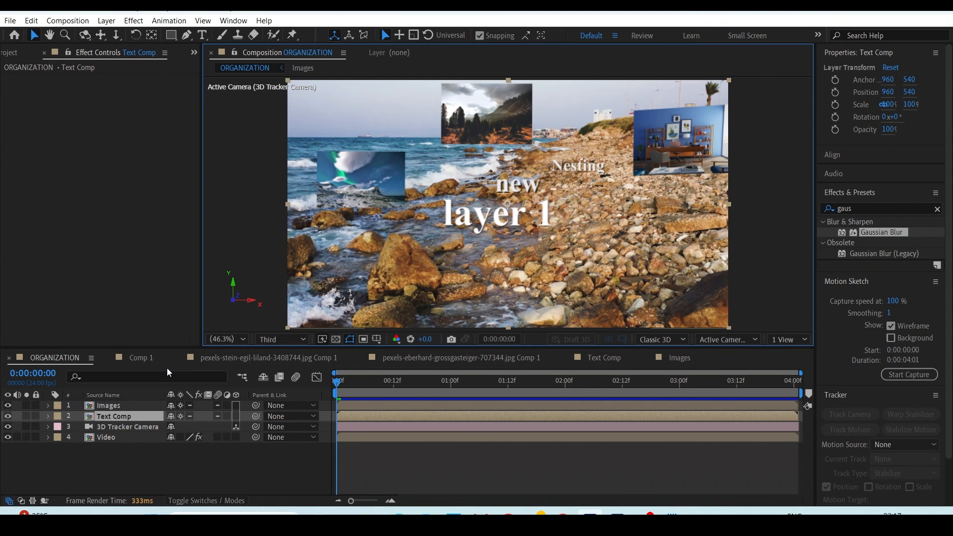
# Revisit Images through the mini-flowchart, return to ORGANIZATION, and view the flowchart again from the composition viewer's navigation path.
pyautogui.press('Tab')
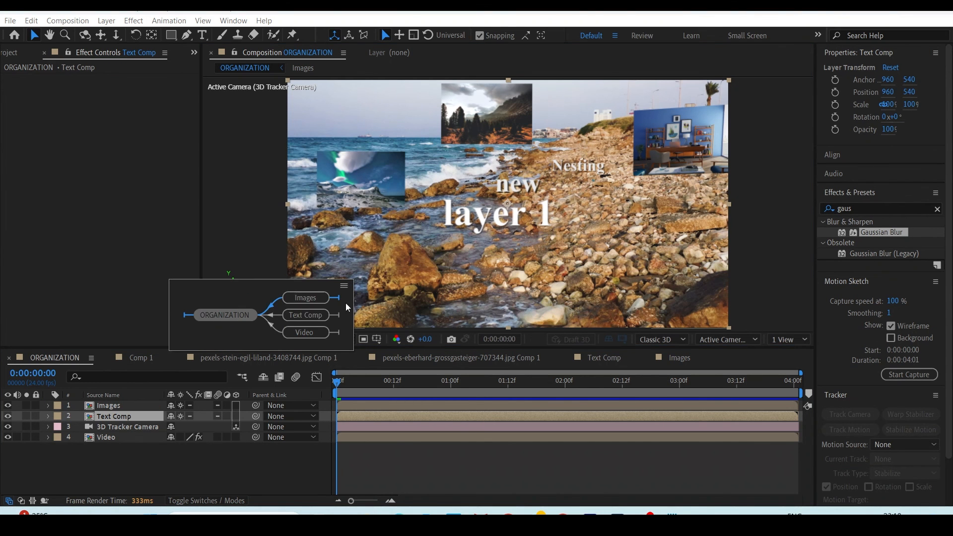
pyautogui.click(316, 300)
pyautogui.click(54, 357)
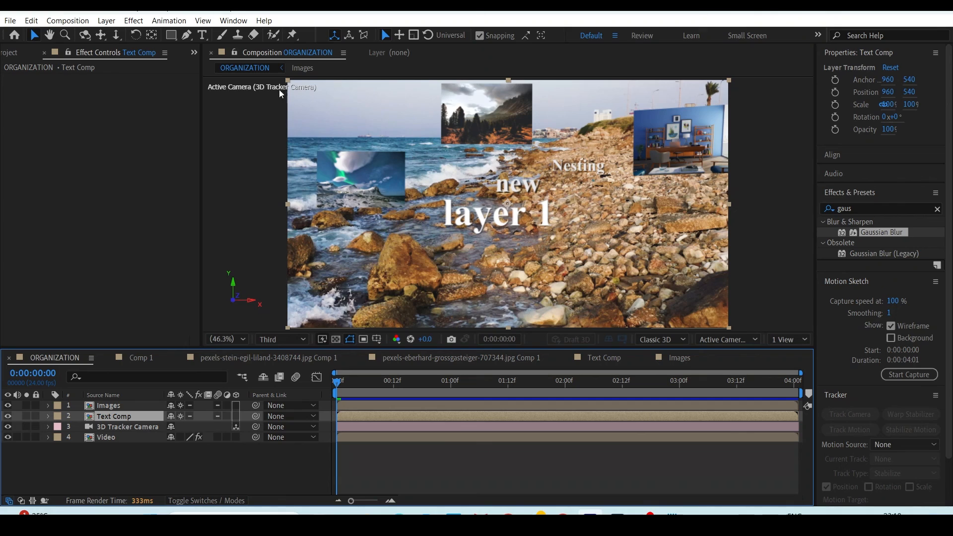
pyautogui.click(282, 68)
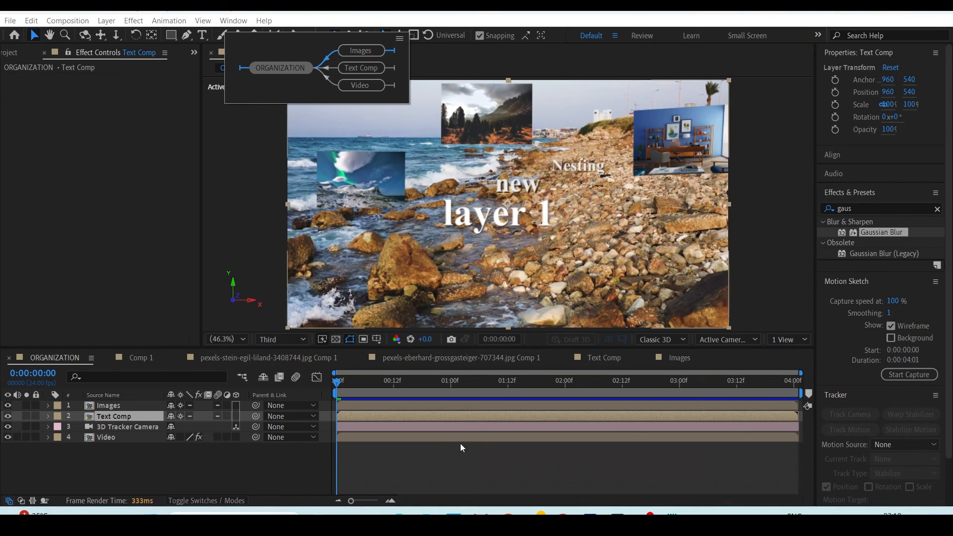
pyautogui.click(452, 457)
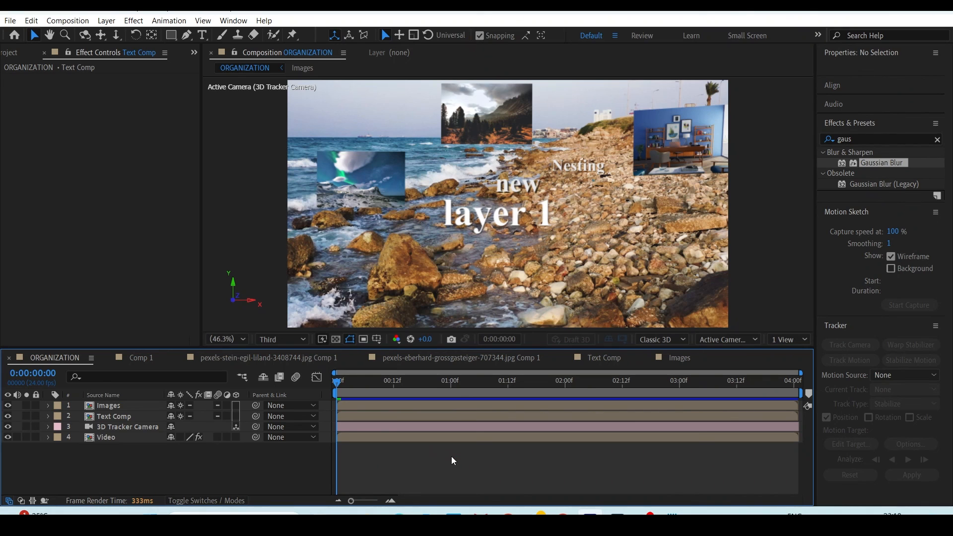